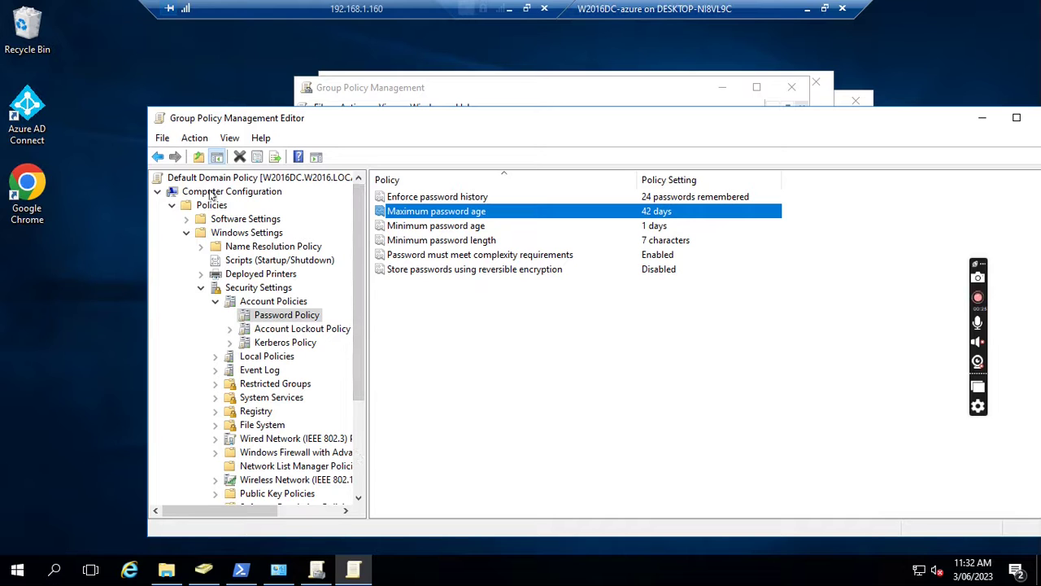
# Launch Azure AD Connect on the domain controller and start the Customize synchronization options task.
pyautogui.click(405, 227)
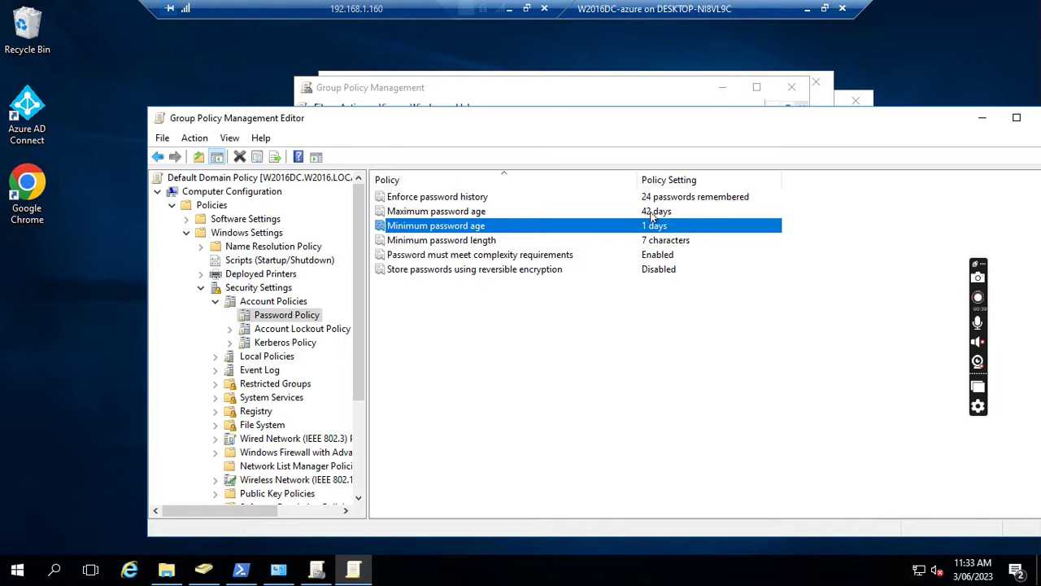
pyautogui.click(28, 106)
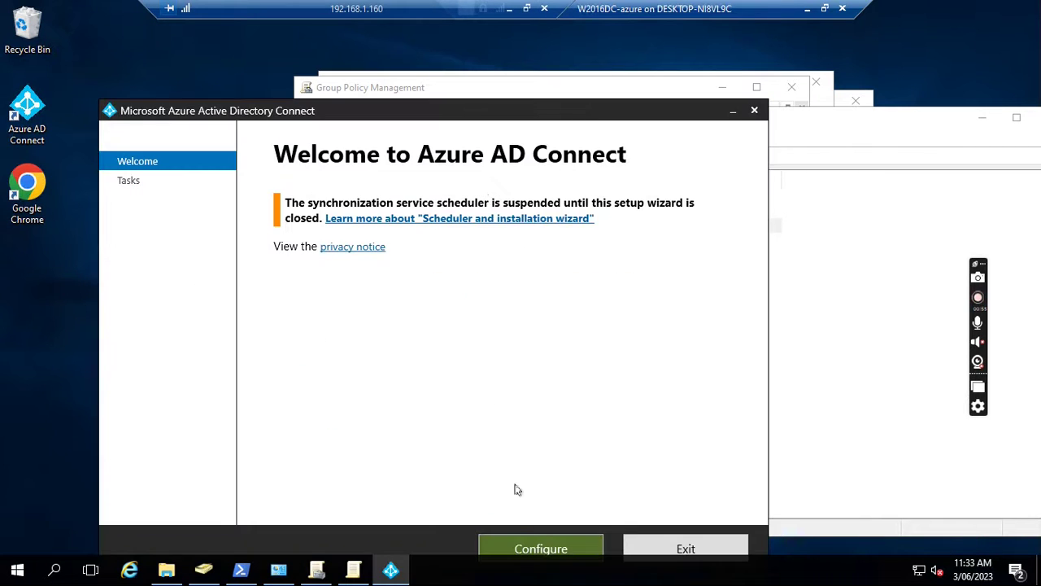
pyautogui.click(550, 550)
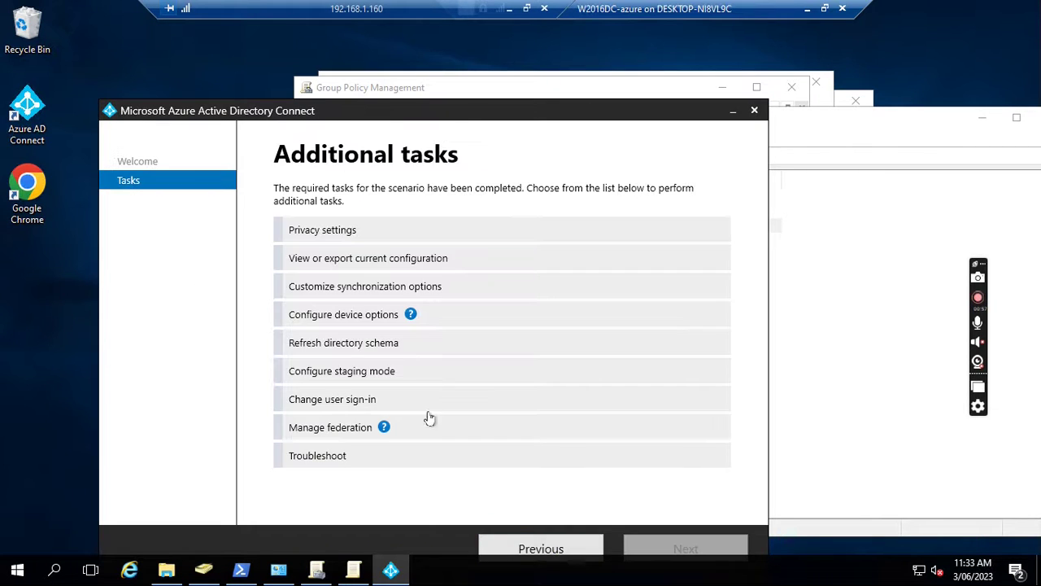
pyautogui.click(387, 294)
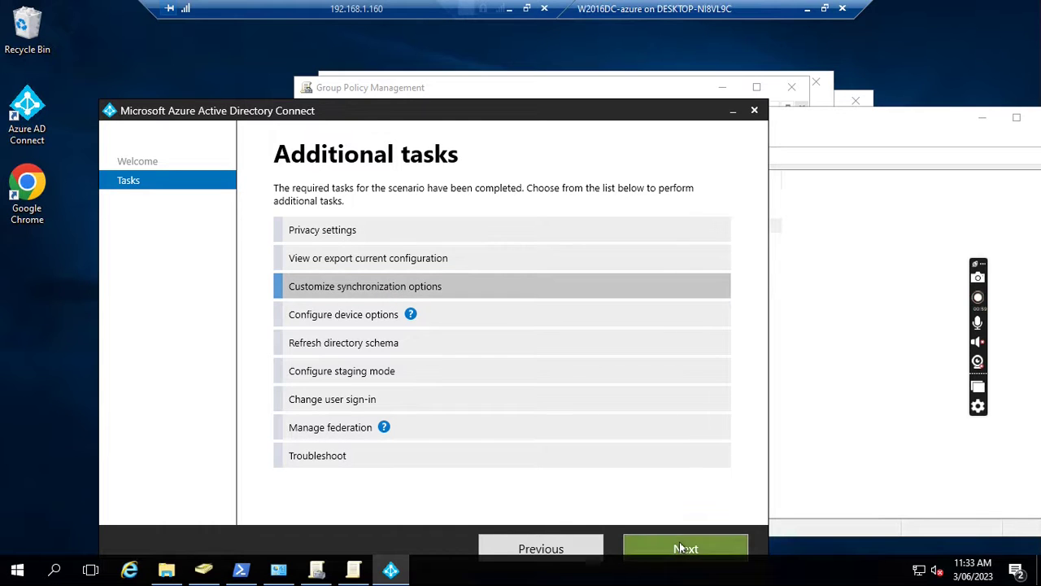
pyautogui.click(680, 545)
# Enter the Azure AD global administrator's password and complete the account sign-in to connect to Azure AD.
pyautogui.click(366, 293)
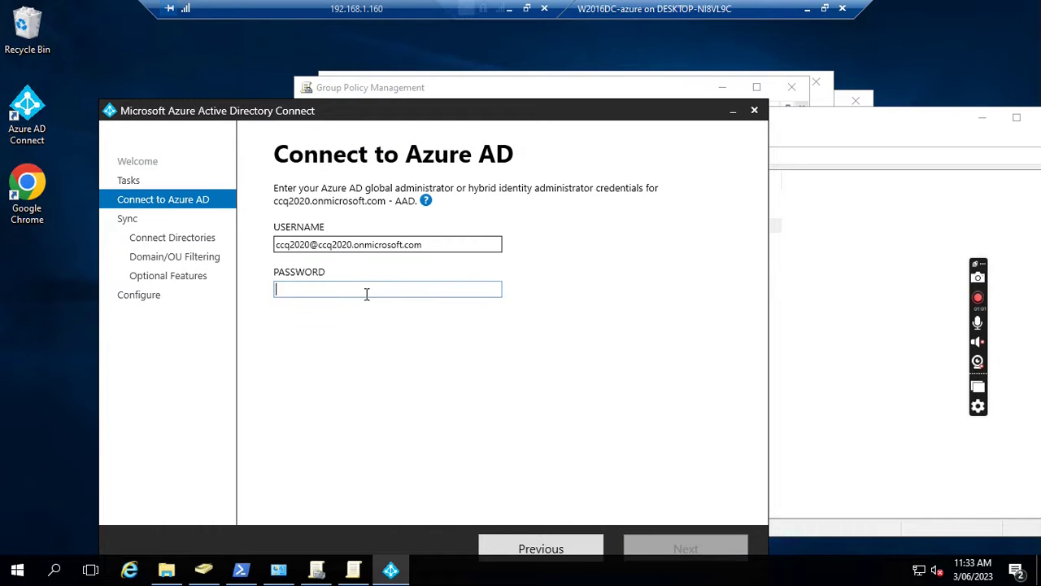
pyautogui.write('••')
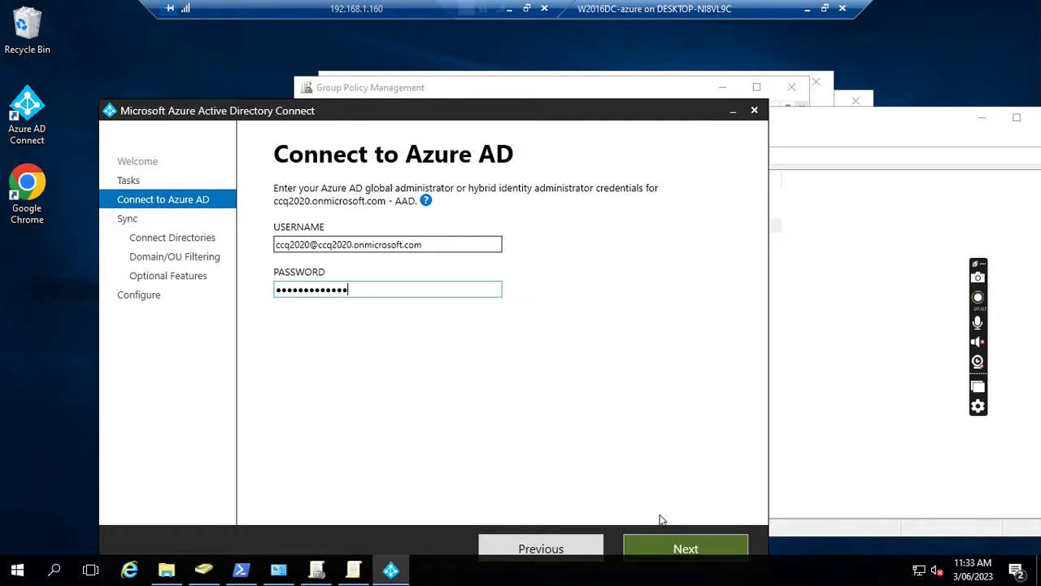
pyautogui.click(685, 549)
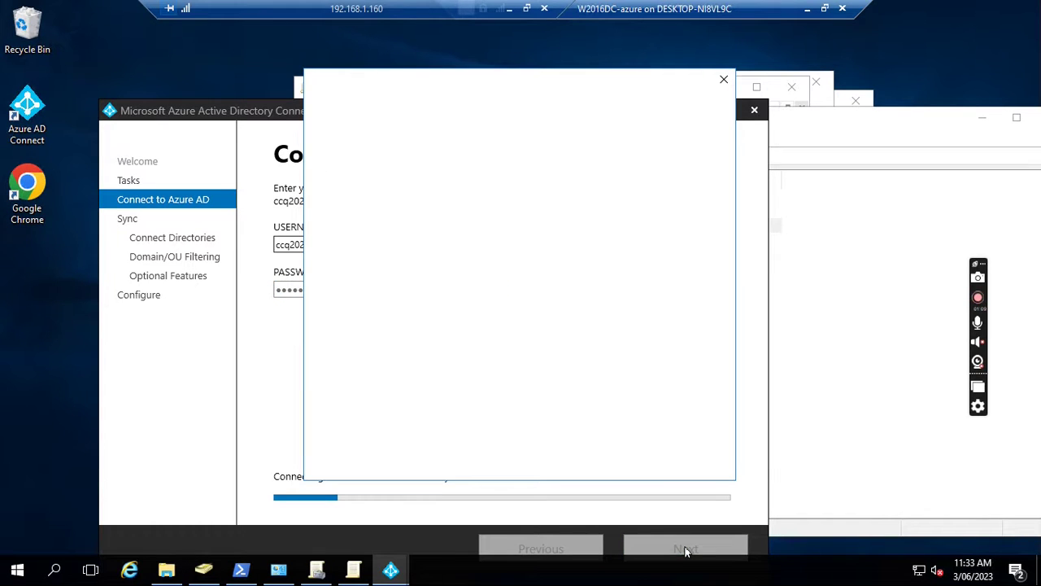
pyautogui.click(465, 199)
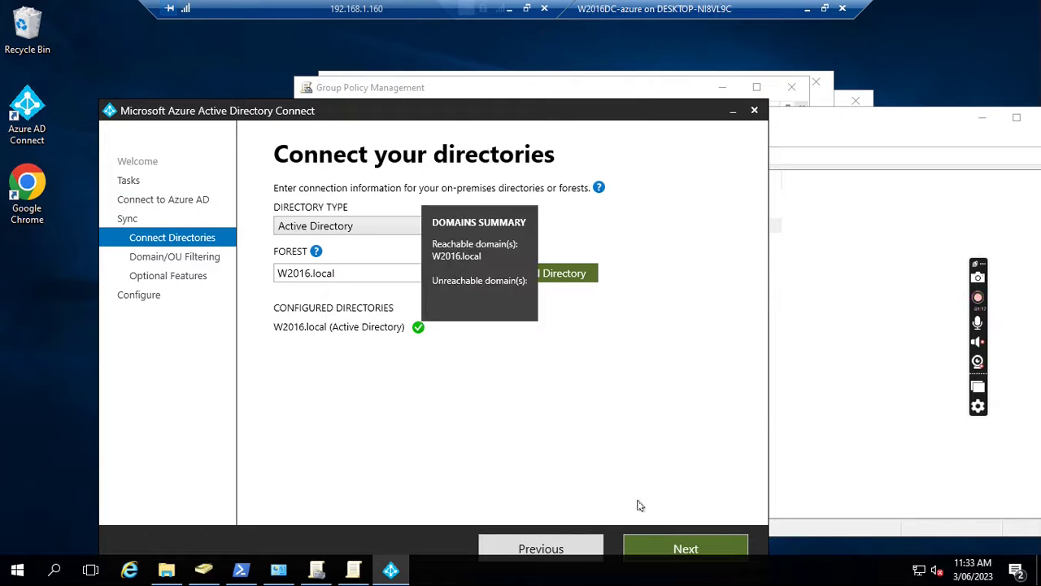
# Accept the W2016.local directory, expand its OUs and Internal users, and keep the selected domain and OU filtering.
pyautogui.click(686, 548)
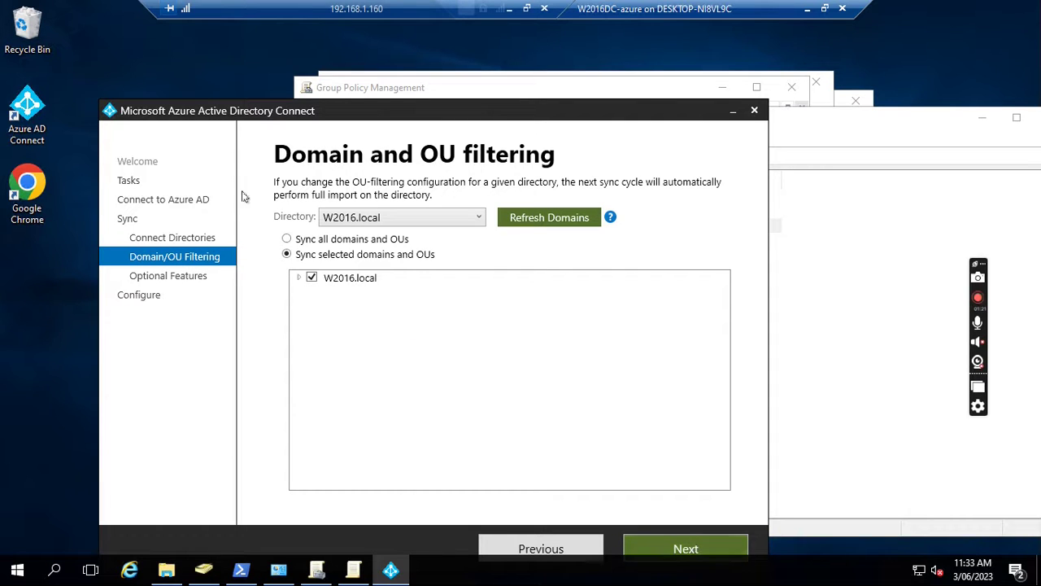
pyautogui.click(298, 278)
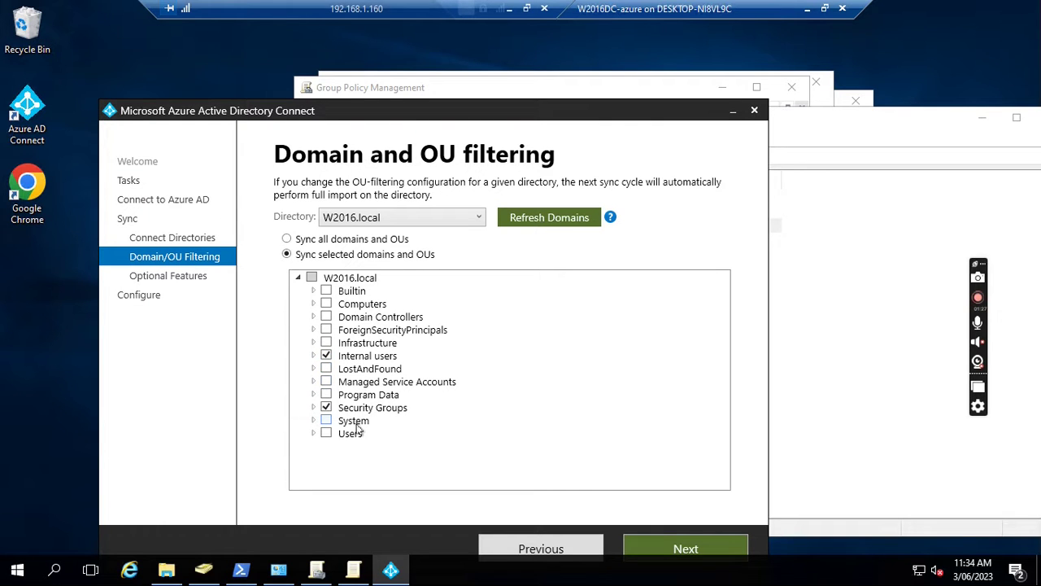
pyautogui.click(314, 357)
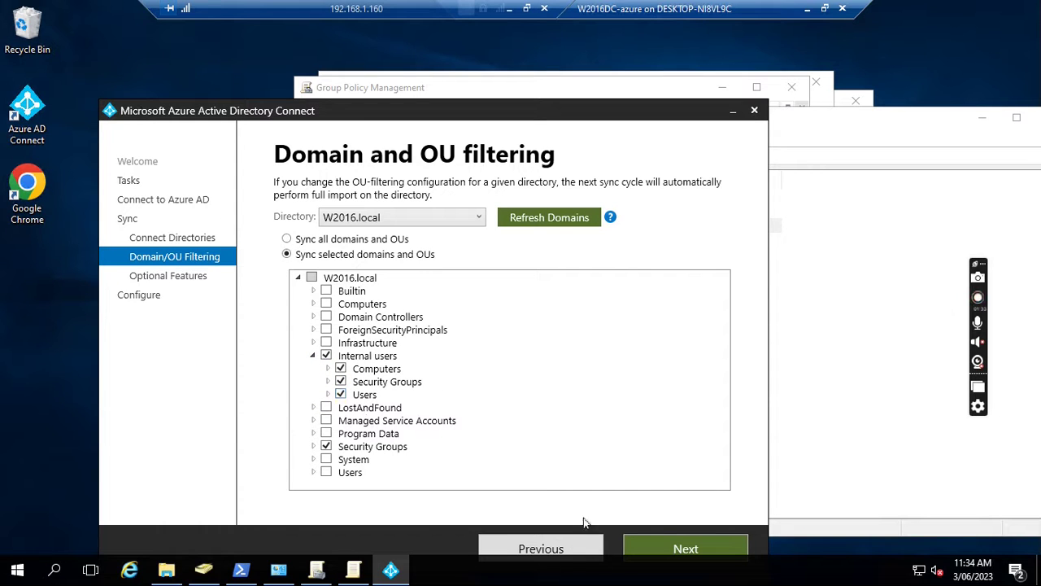
pyautogui.click(683, 551)
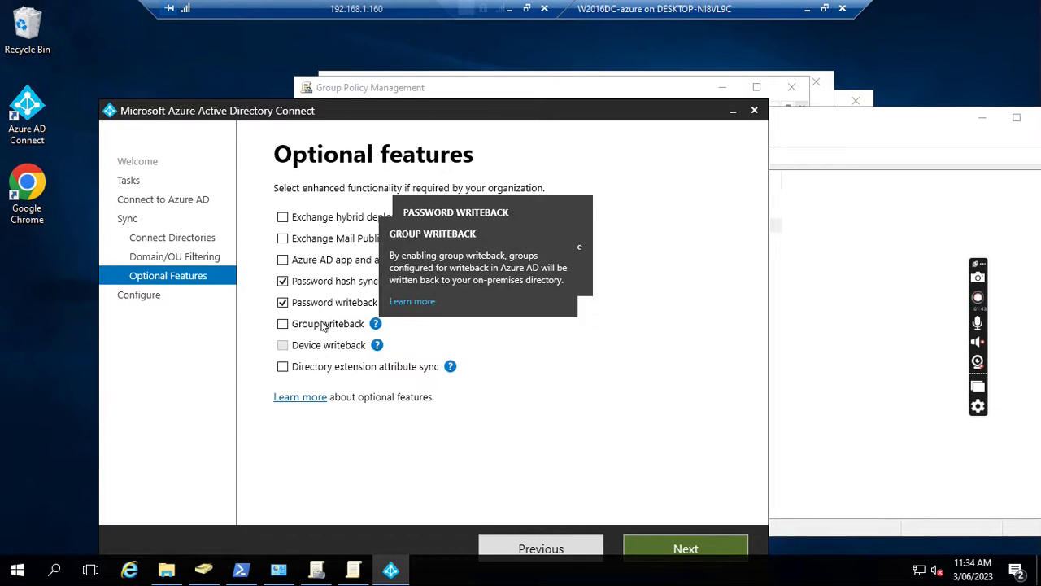
# Keep Password hash synchronization and Password writeback enabled as optional features and run the configuration.
pyautogui.click(508, 350)
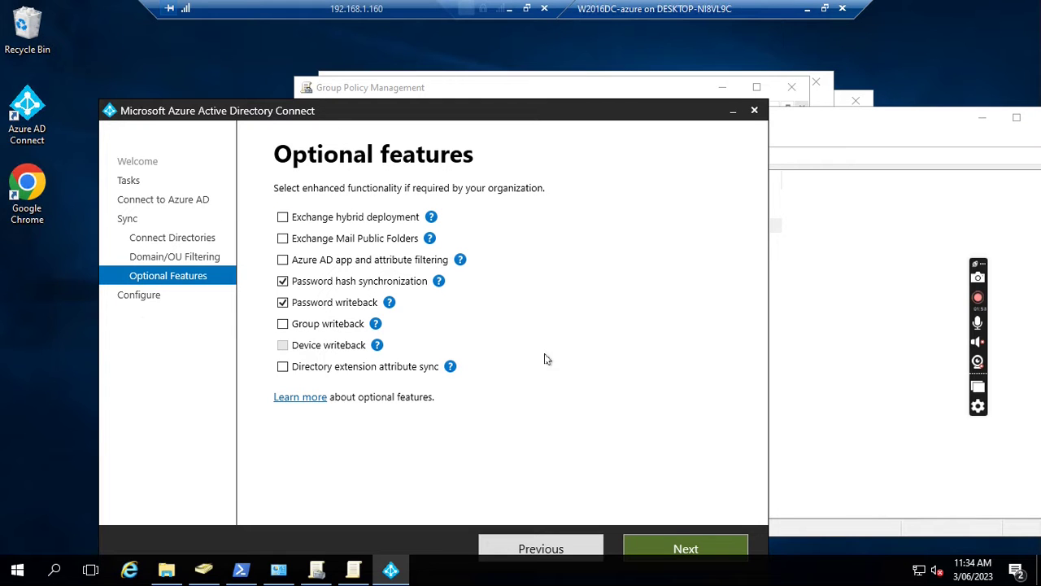
pyautogui.click(686, 550)
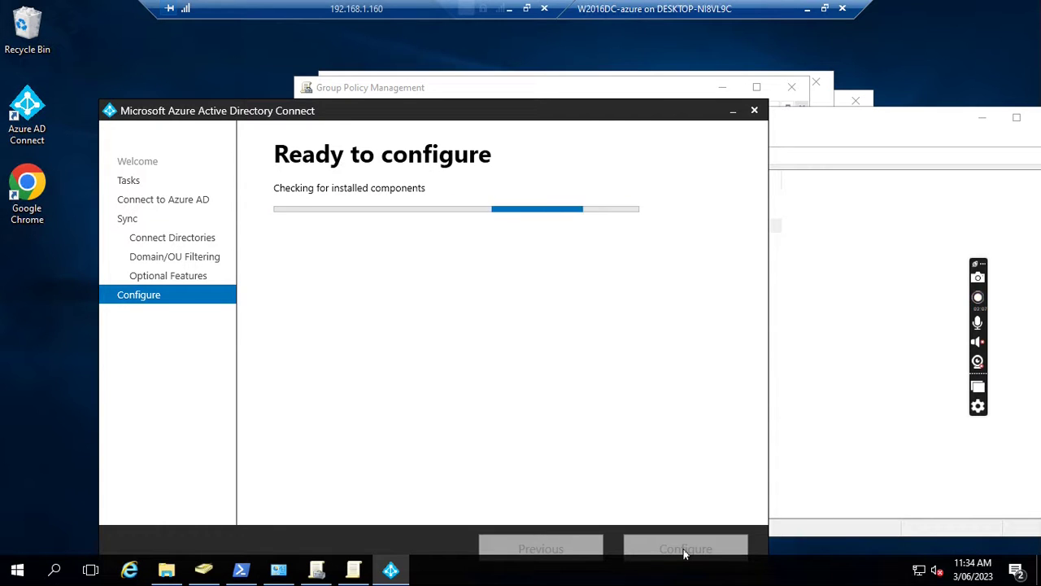
pyautogui.click(685, 550)
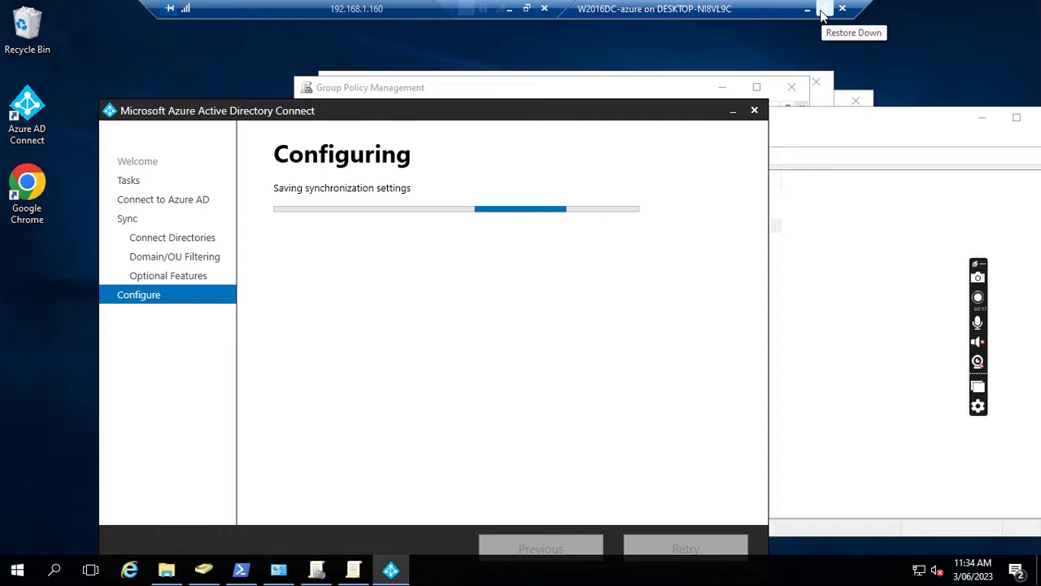
# Switch to the host's Opera browser and open the Azure Active Directory admin center from the Microsoft 365 admin center.
pyautogui.click(823, 10)
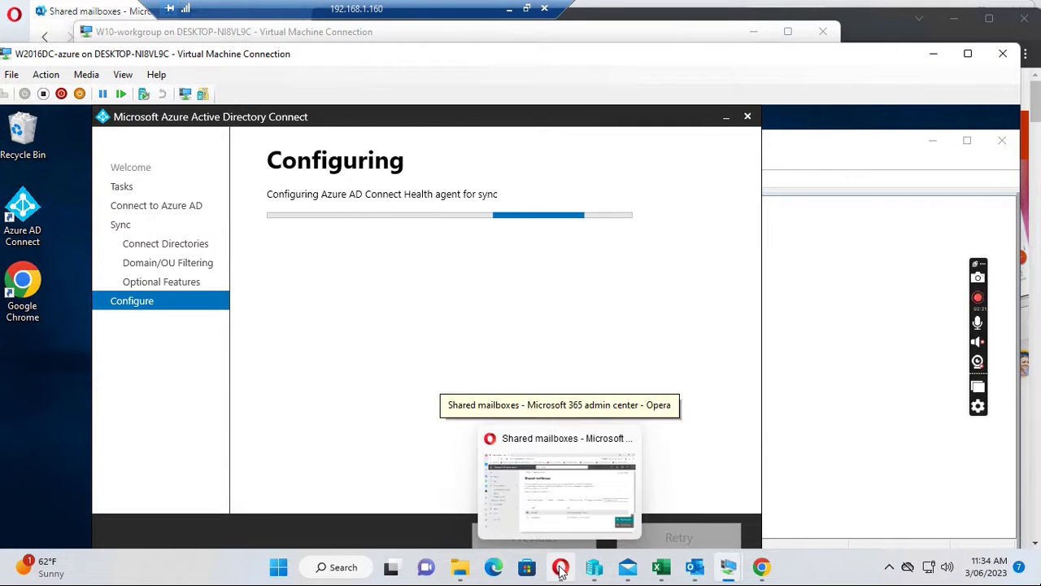
pyautogui.click(558, 488)
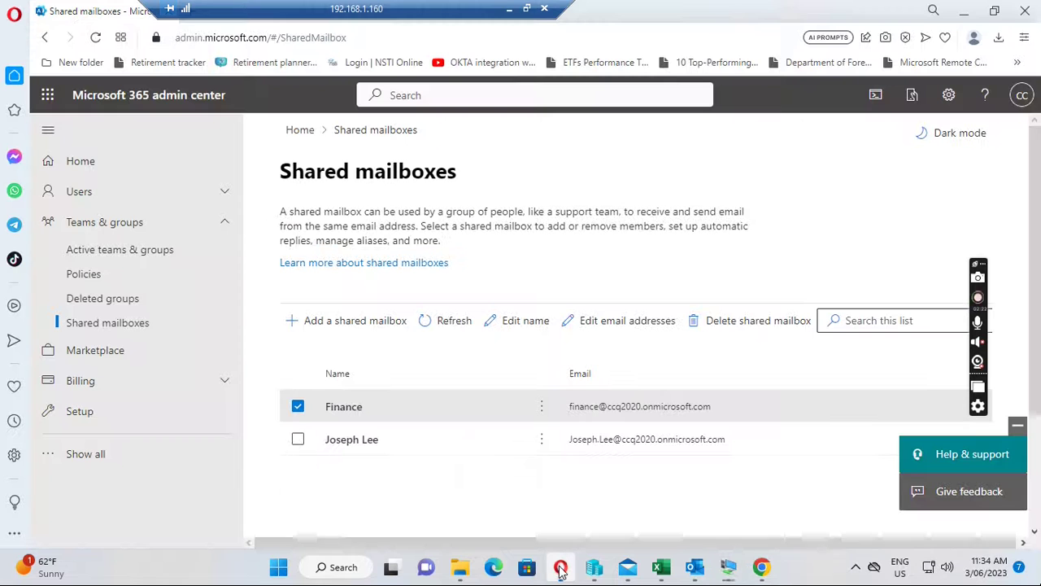
pyautogui.click(49, 460)
pyautogui.scroll(-5, 122, 478)
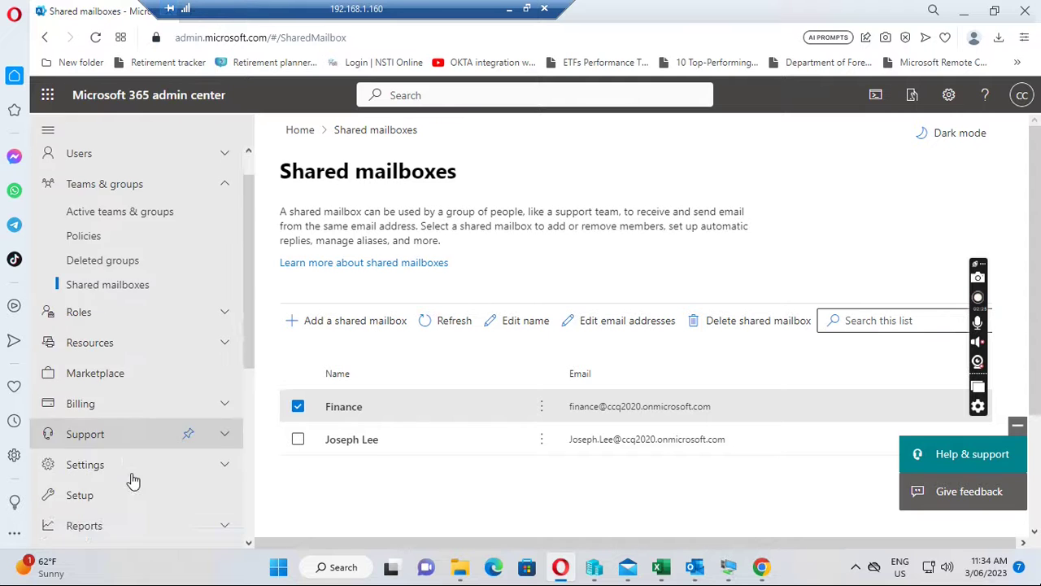
pyautogui.click(92, 457)
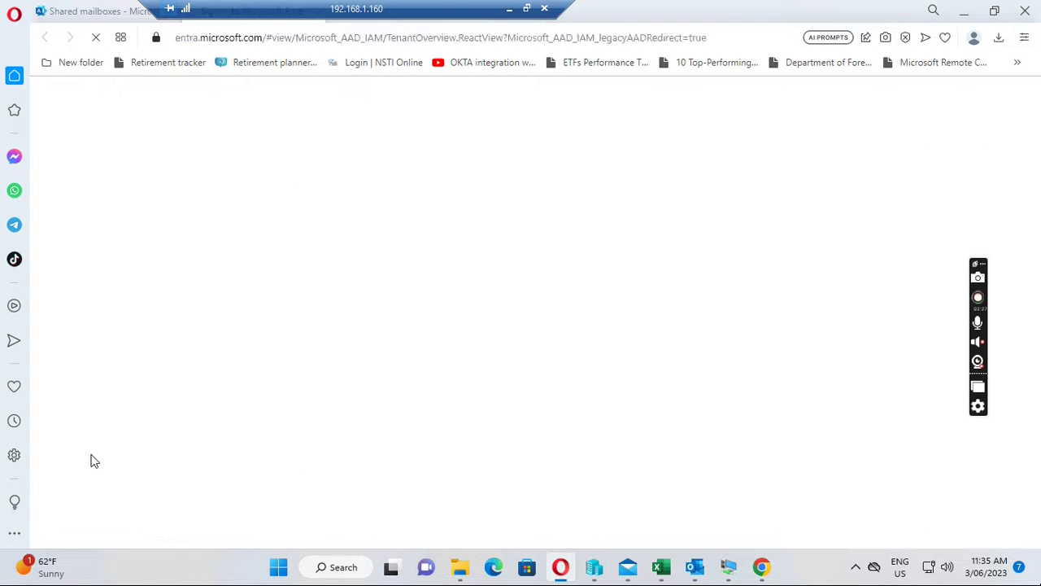
# Sign in to the Entra admin center with the administrator account's password and texted verification code, and stay signed in.
pyautogui.click(515, 286)
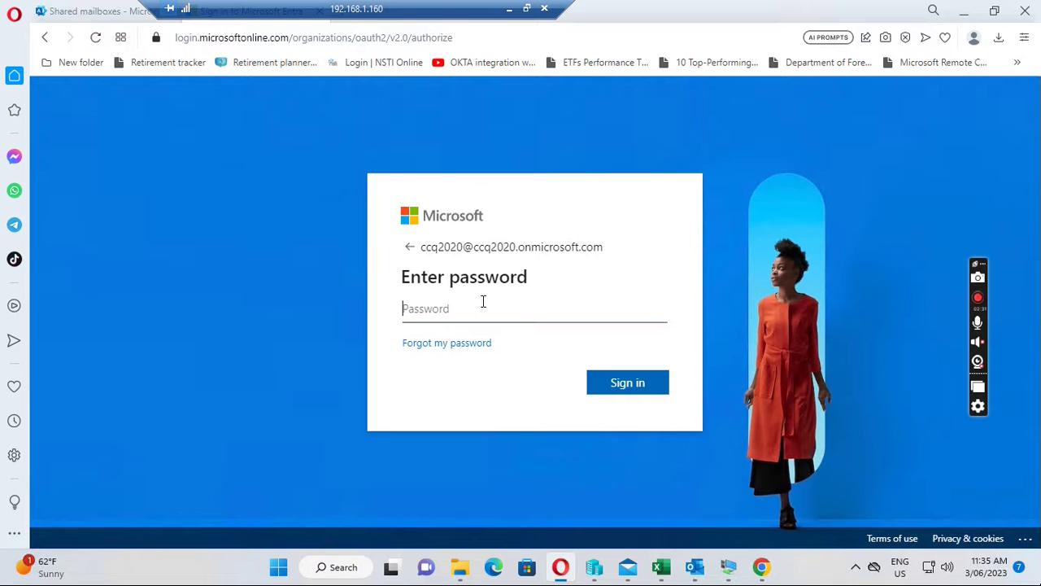
pyautogui.write('•')
pyautogui.press('Return')
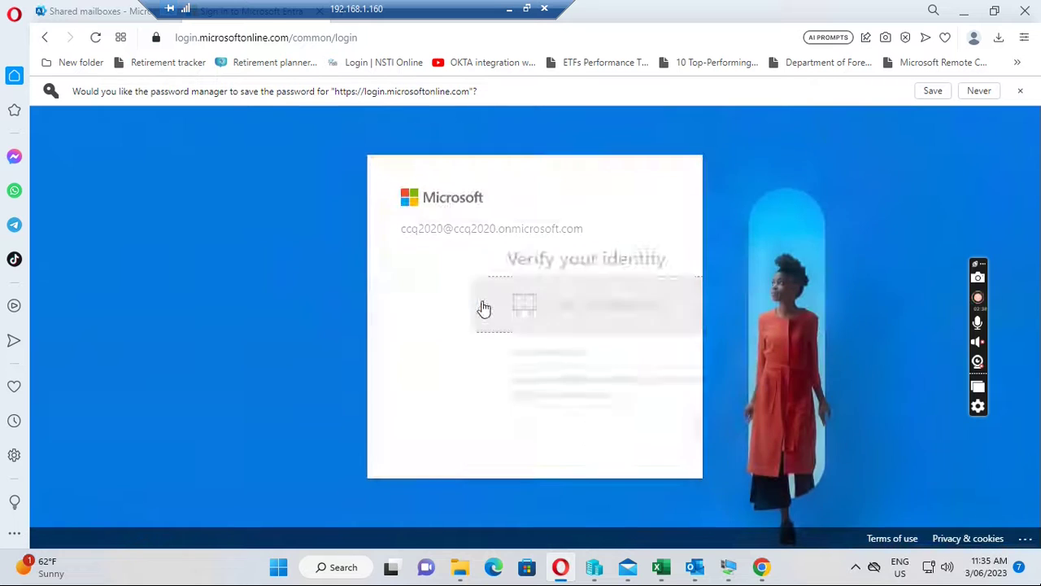
pyautogui.click(483, 306)
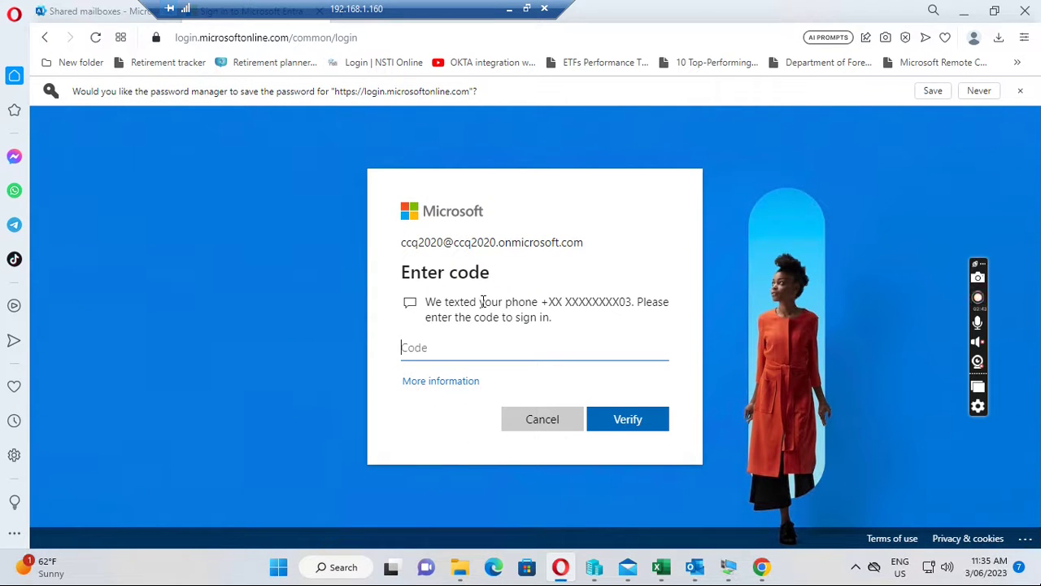
pyautogui.write('4')
pyautogui.click(640, 422)
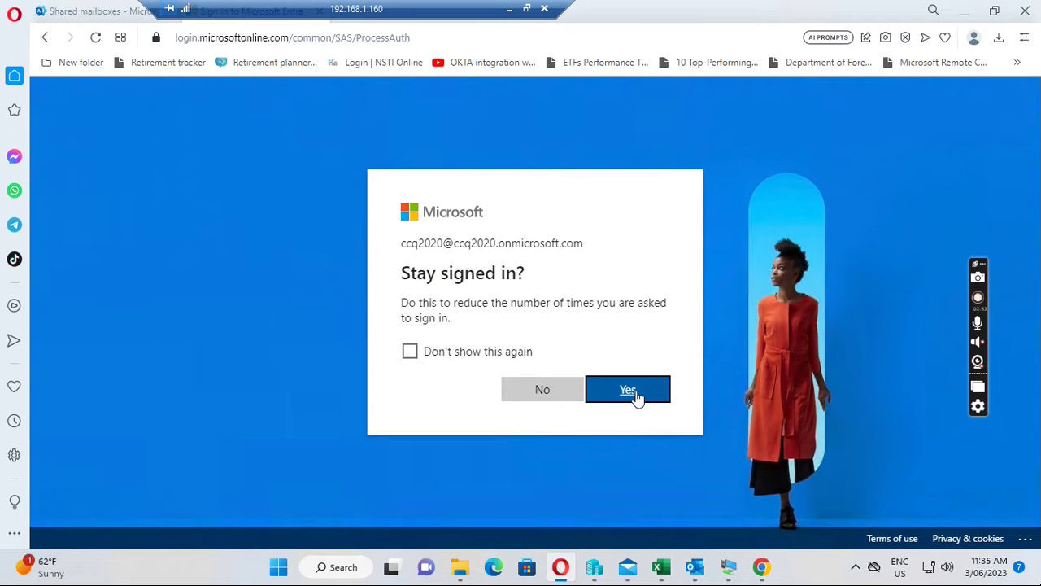
pyautogui.click(637, 395)
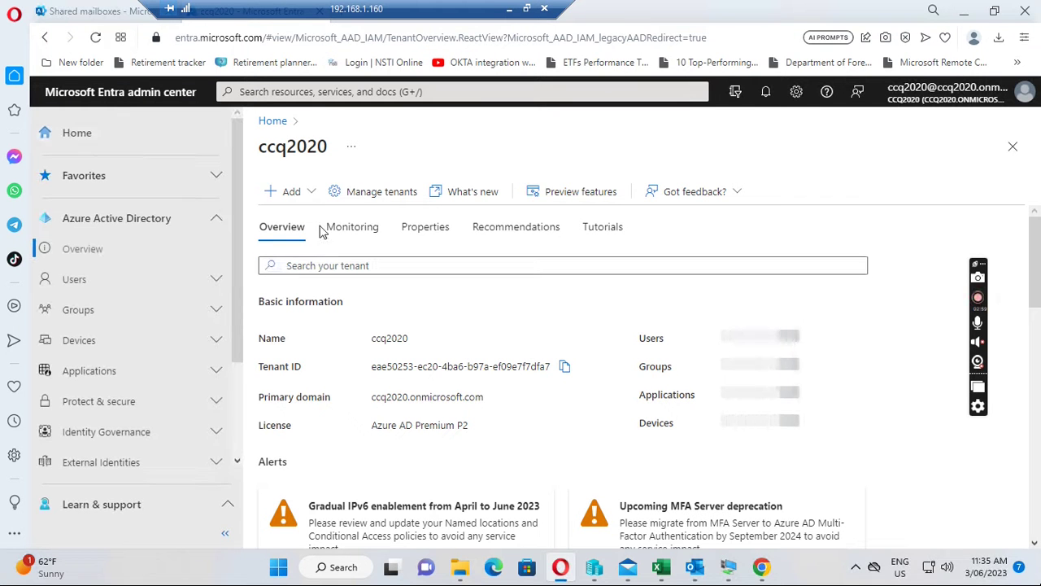
# Open the Password reset properties from the user settings and set self-service password reset to All.
pyautogui.click(91, 281)
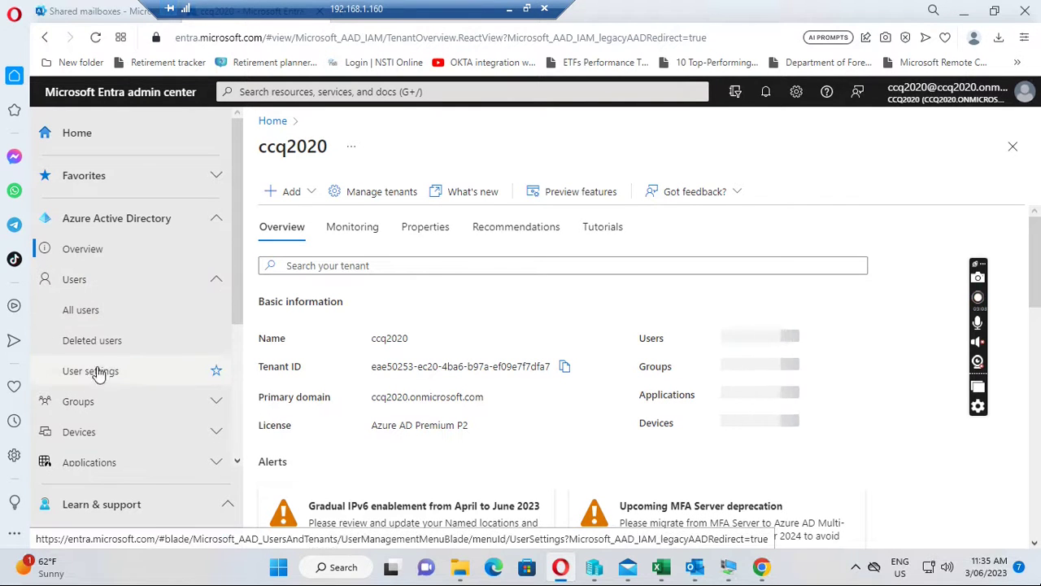
pyautogui.click(111, 376)
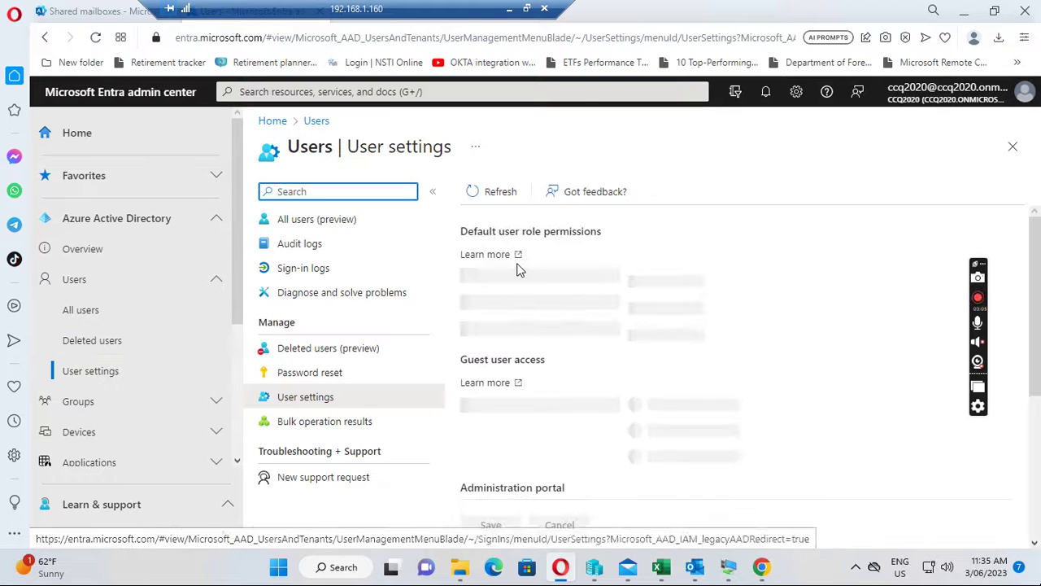
pyautogui.click(318, 378)
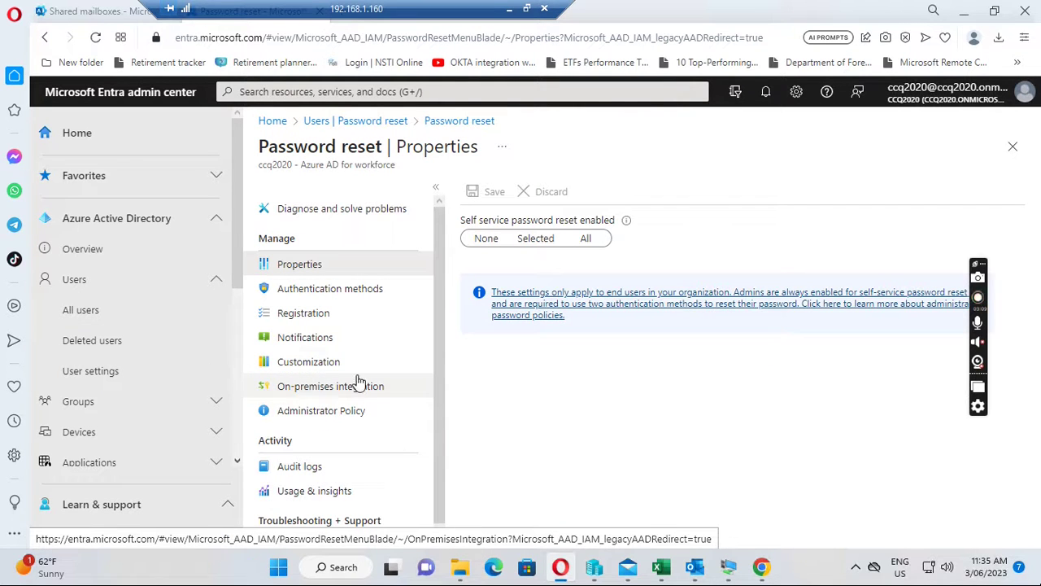
pyautogui.click(585, 240)
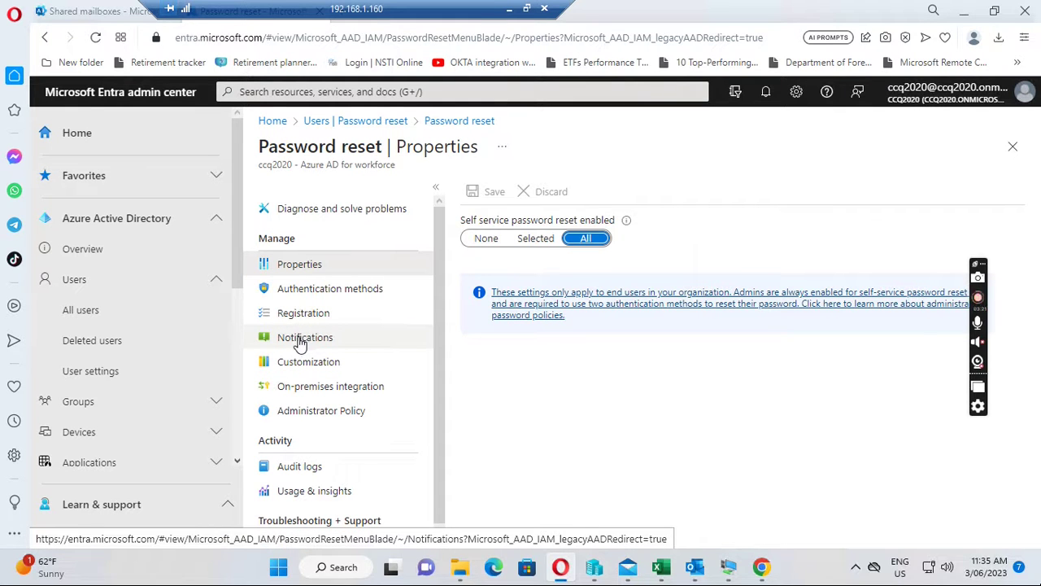
# Review the password reset authentication methods, notifications and on-premises integration settings.
pyautogui.click(302, 294)
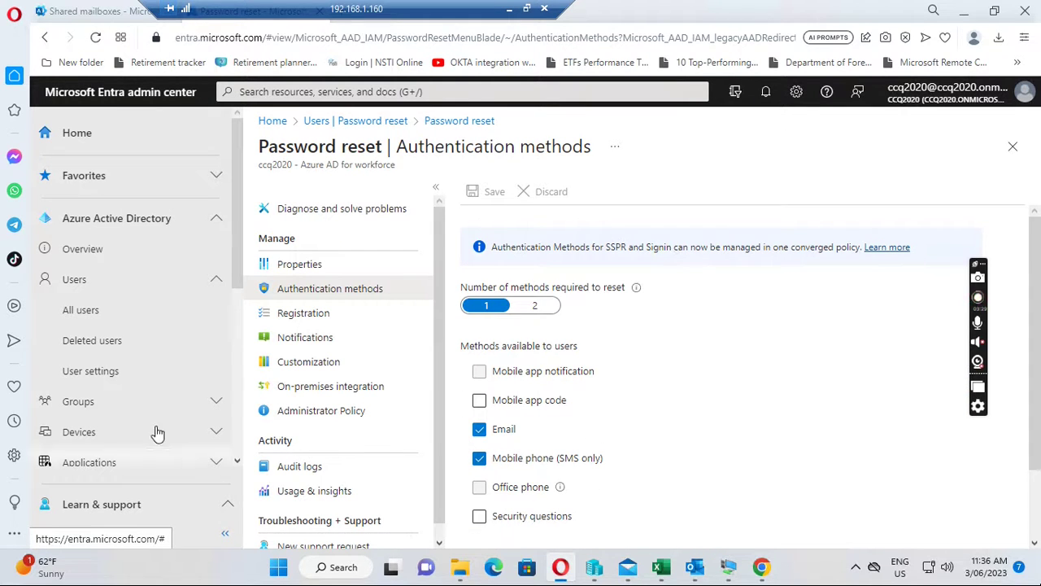
pyautogui.click(307, 345)
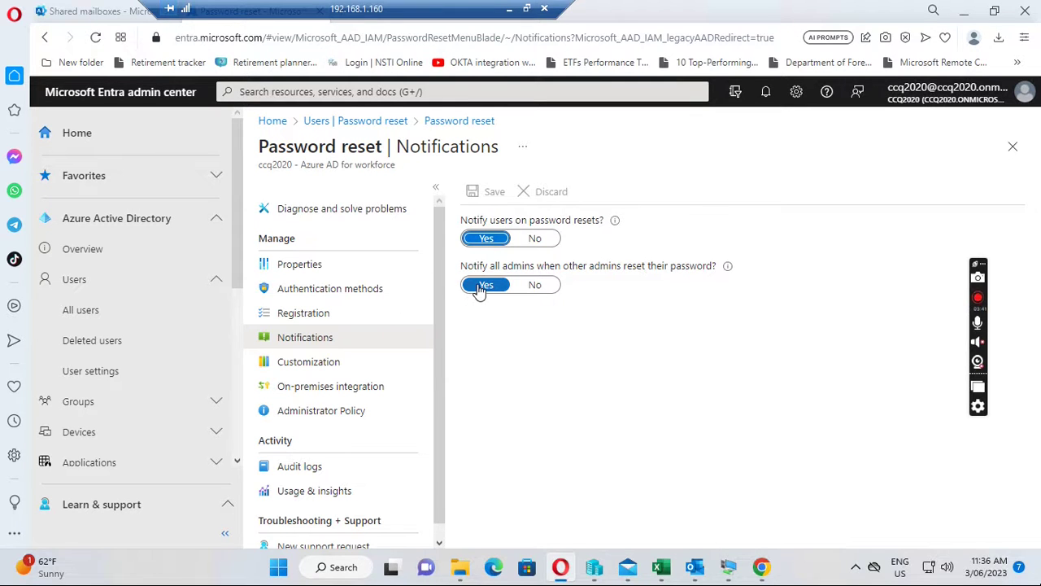
pyautogui.click(309, 389)
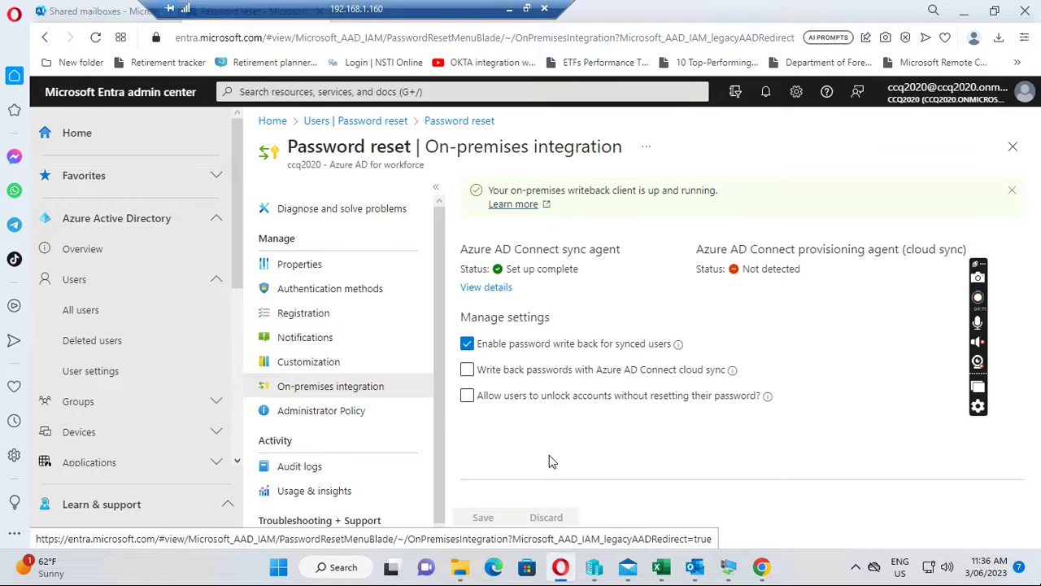
# Switch to the W2016DC-azure virtual machine and exit the Azure AD Connect wizard.
pyautogui.moveTo(728, 562)
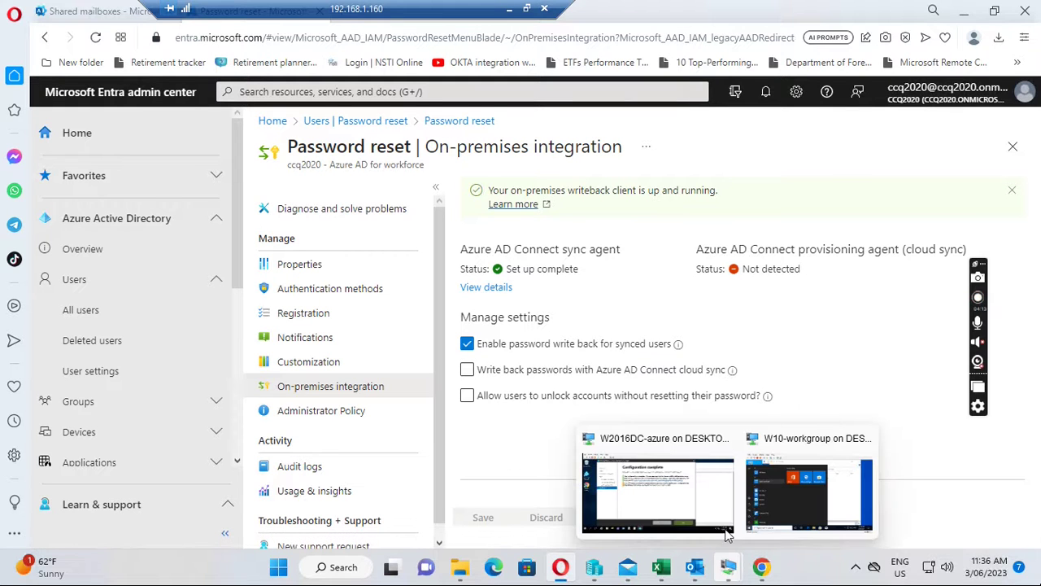
pyautogui.moveTo(720, 468)
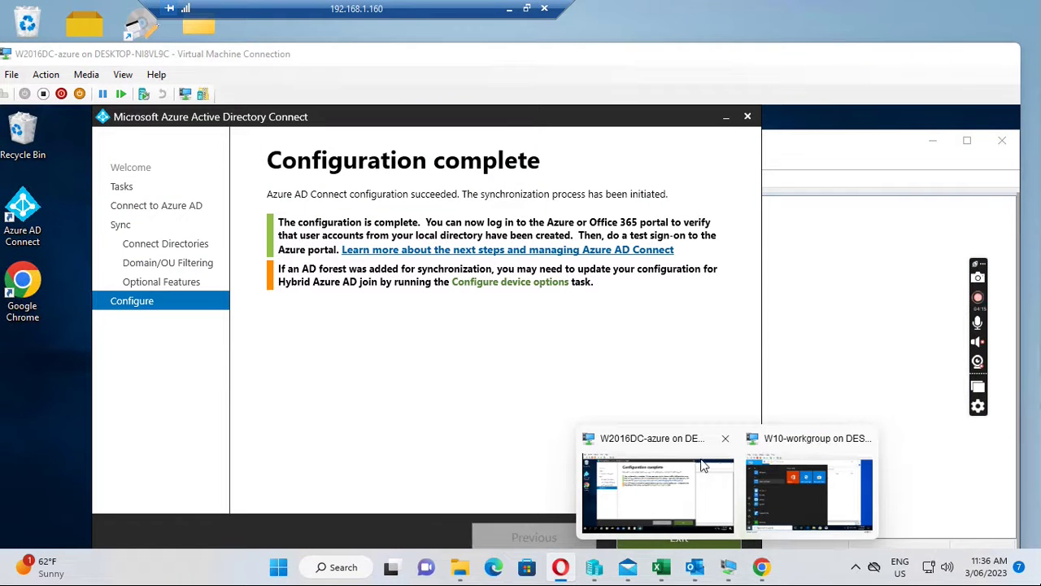
pyautogui.click(651, 452)
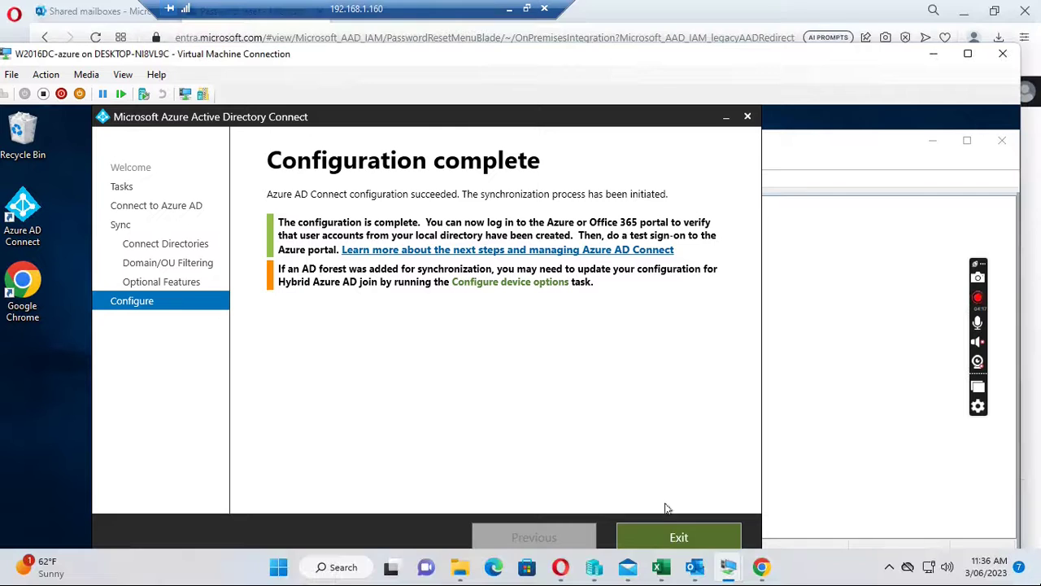
pyautogui.click(680, 538)
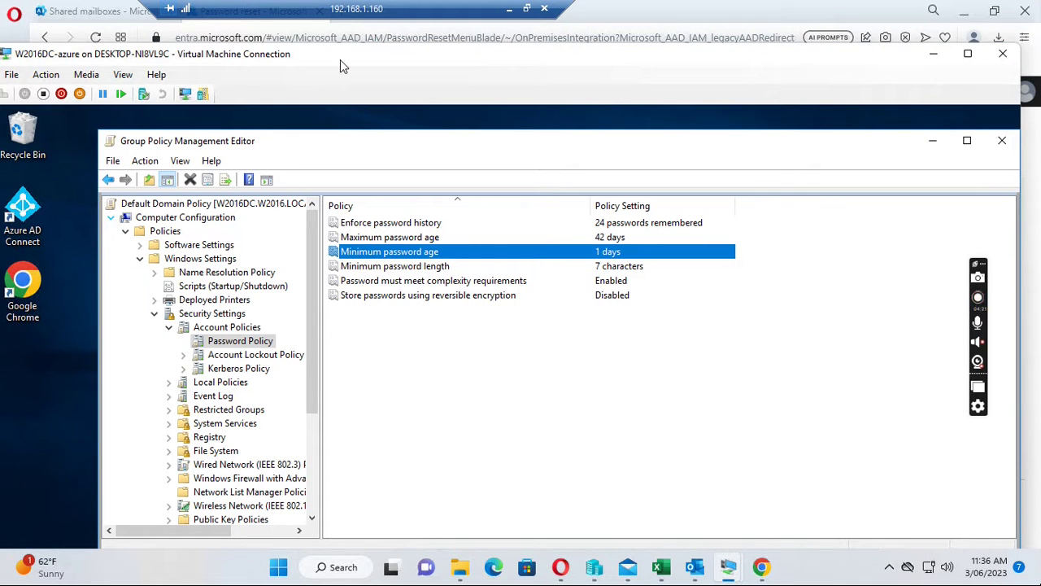
# Switch from the domain controller to the W10-workgroup virtual machine and return to its desktop.
pyautogui.moveTo(340, 60); pyautogui.dragTo(346, 41)
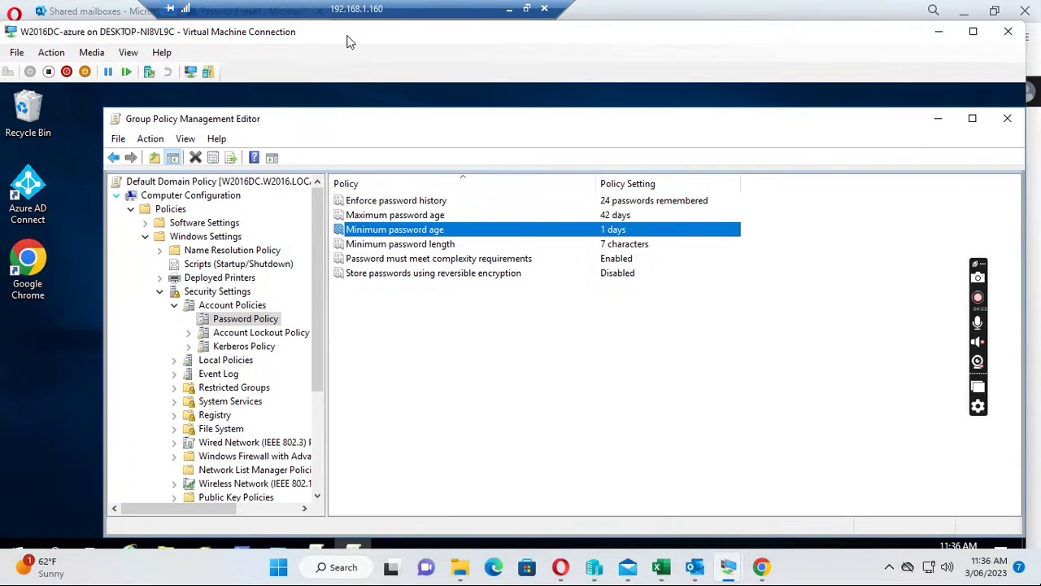
pyautogui.click(973, 32)
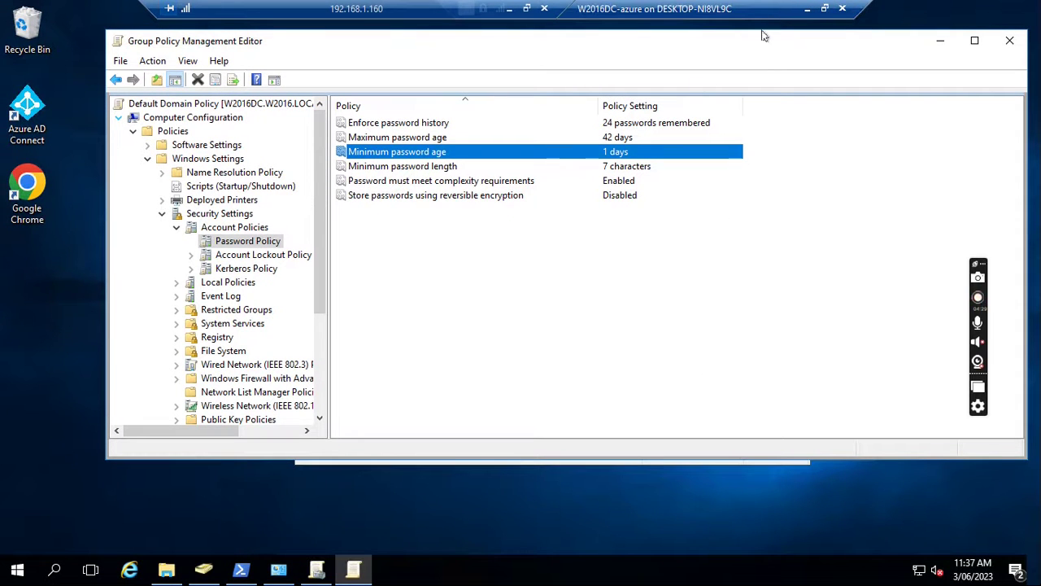
pyautogui.click(824, 9)
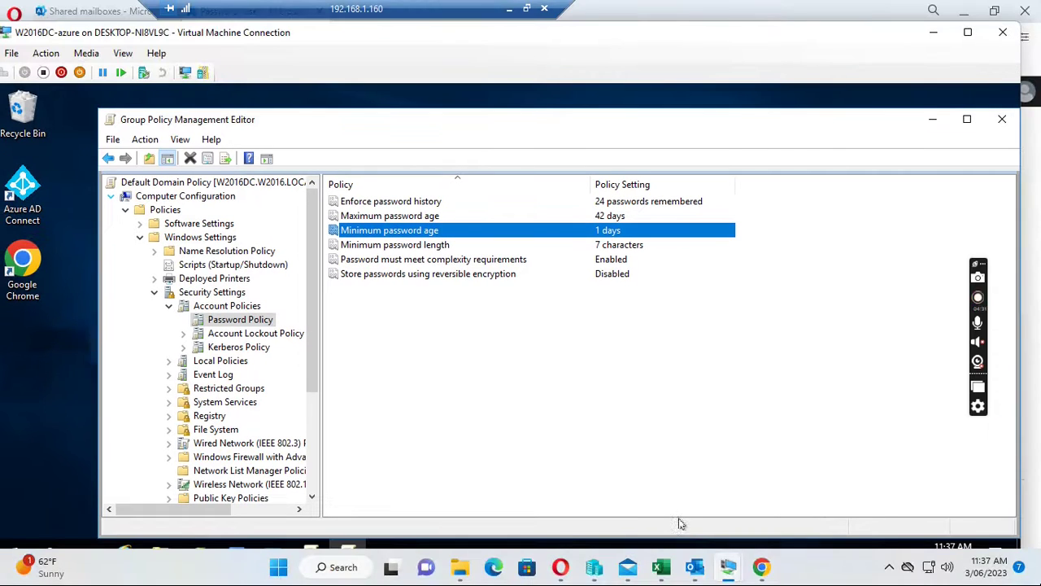
pyautogui.moveTo(722, 567)
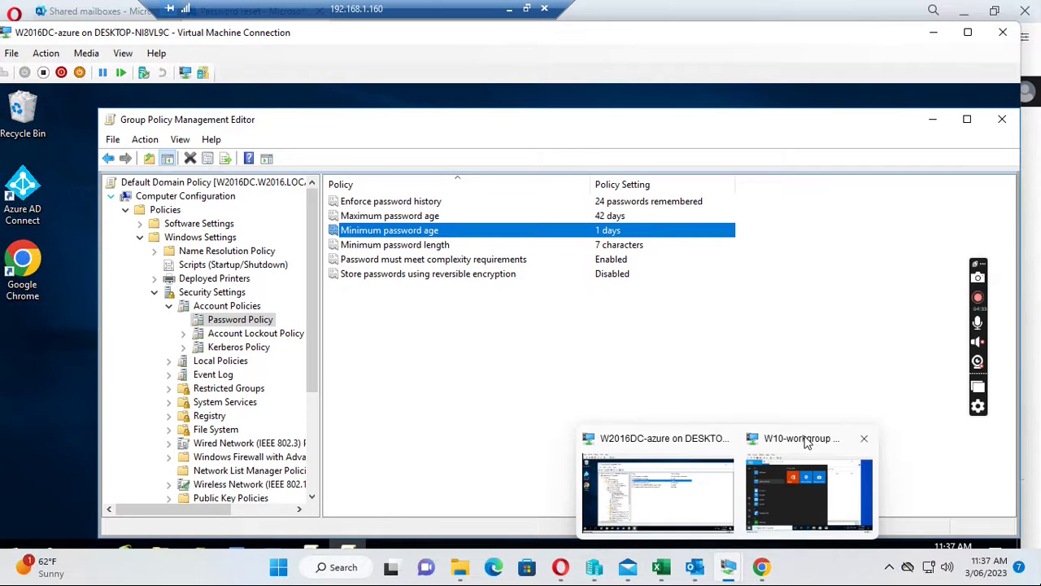
pyautogui.click(729, 456)
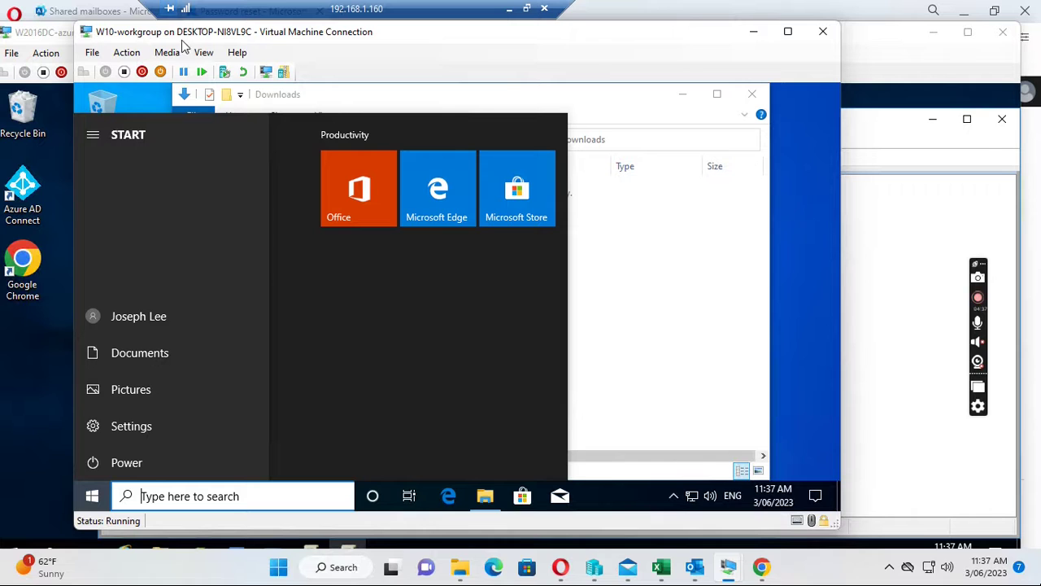
pyautogui.click(657, 338)
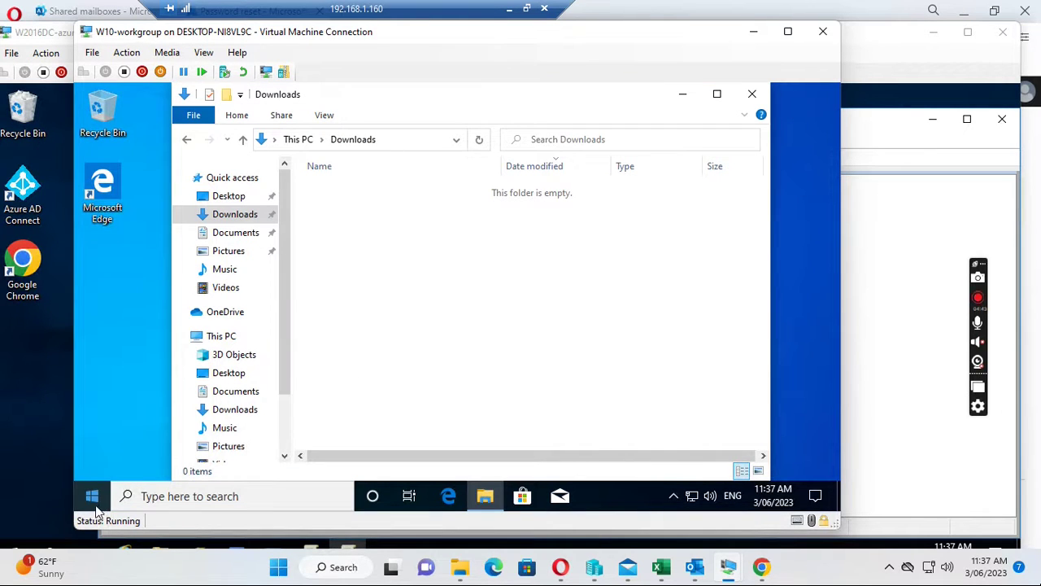
# Open Command Prompt on the W10-workgroup machine and run whoami to check the signed-in account.
pyautogui.click(164, 507)
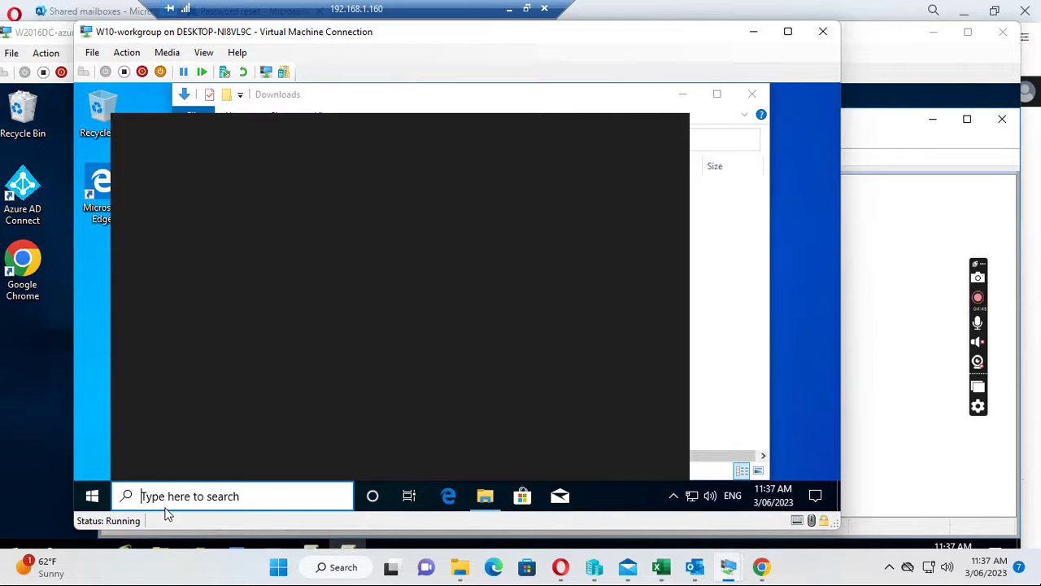
pyautogui.write('cmd')
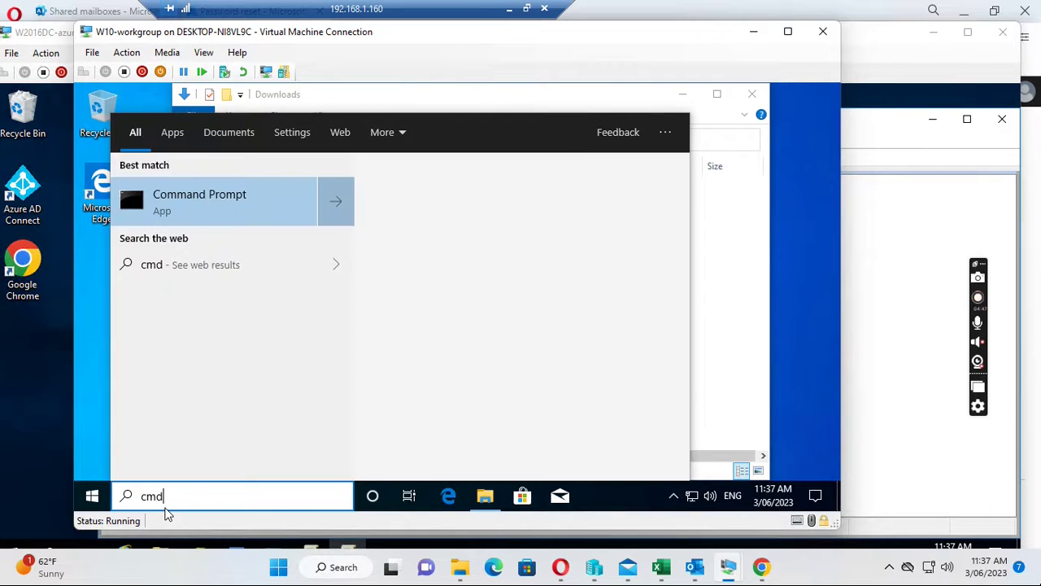
pyautogui.press('Return')
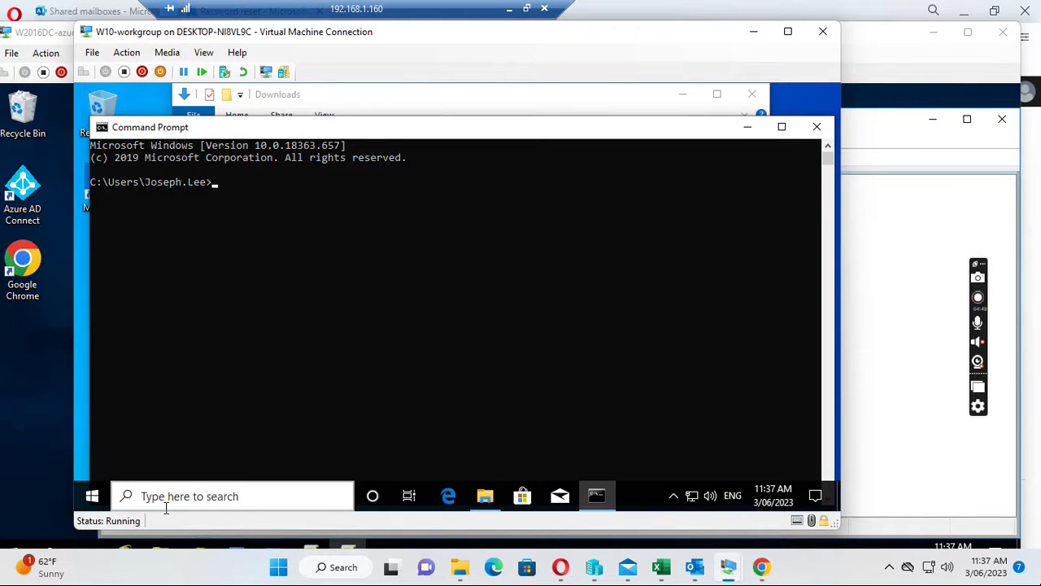
pyautogui.write('whoami')
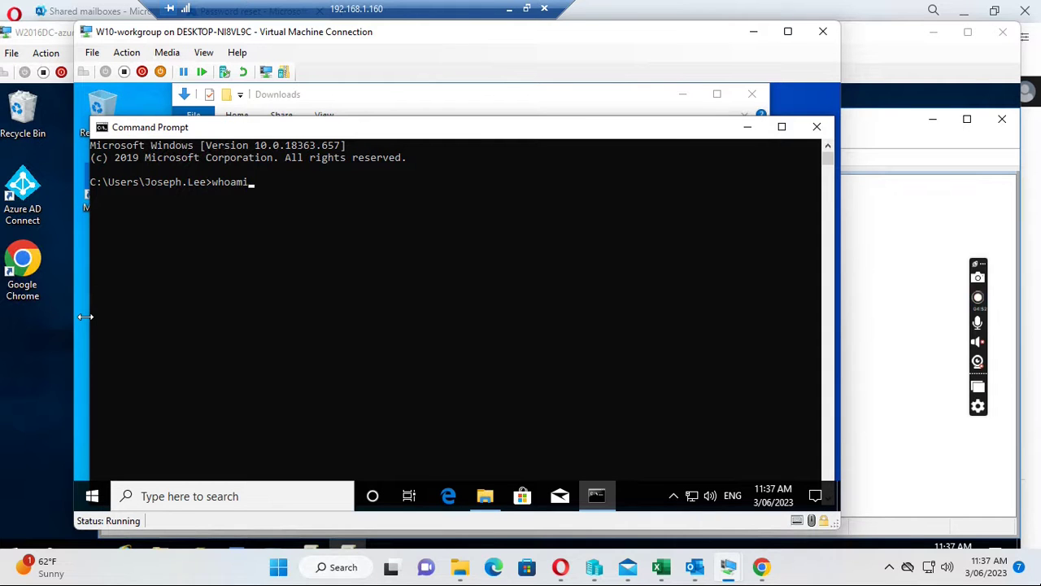
pyautogui.press('Return')
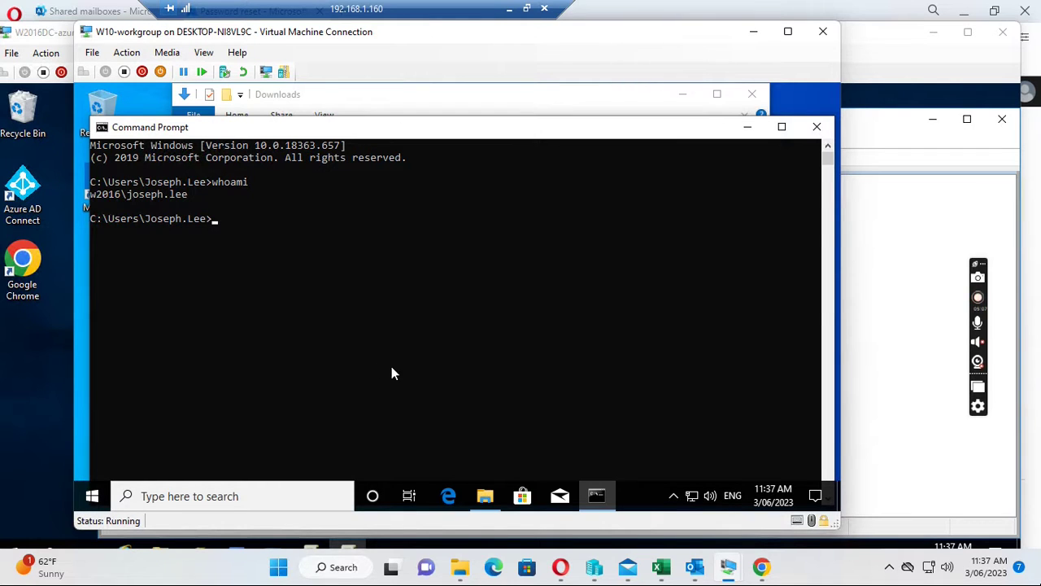
# Sign the domain user out of Windows on the W10-workgroup machine.
pyautogui.click(94, 498)
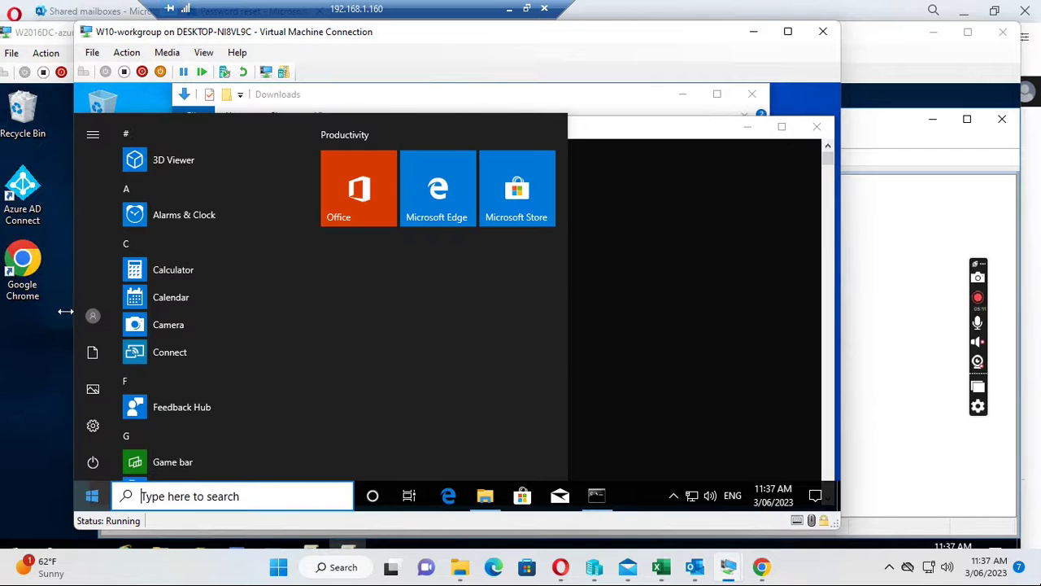
pyautogui.click(90, 316)
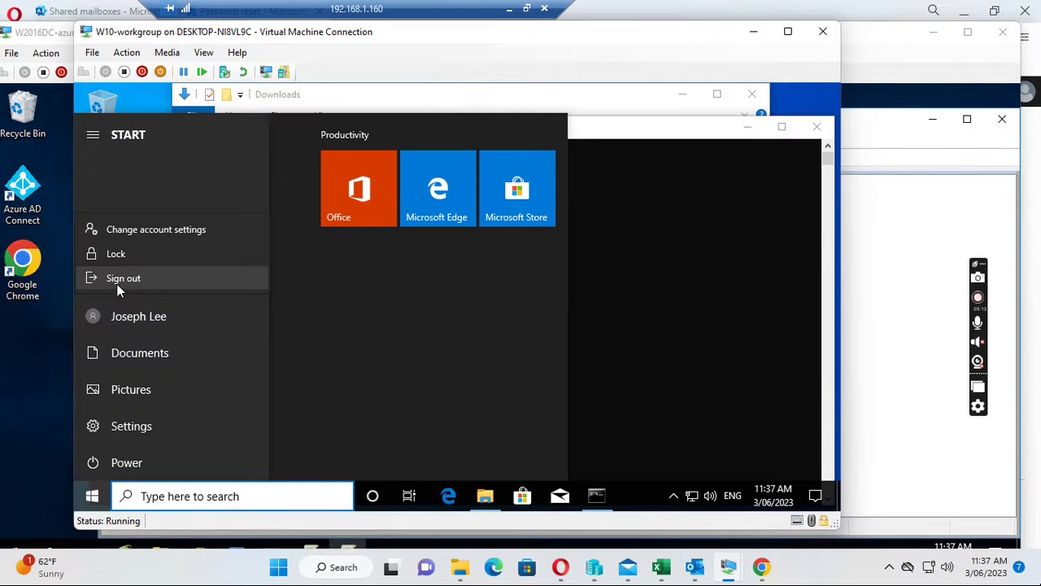
pyautogui.click(118, 284)
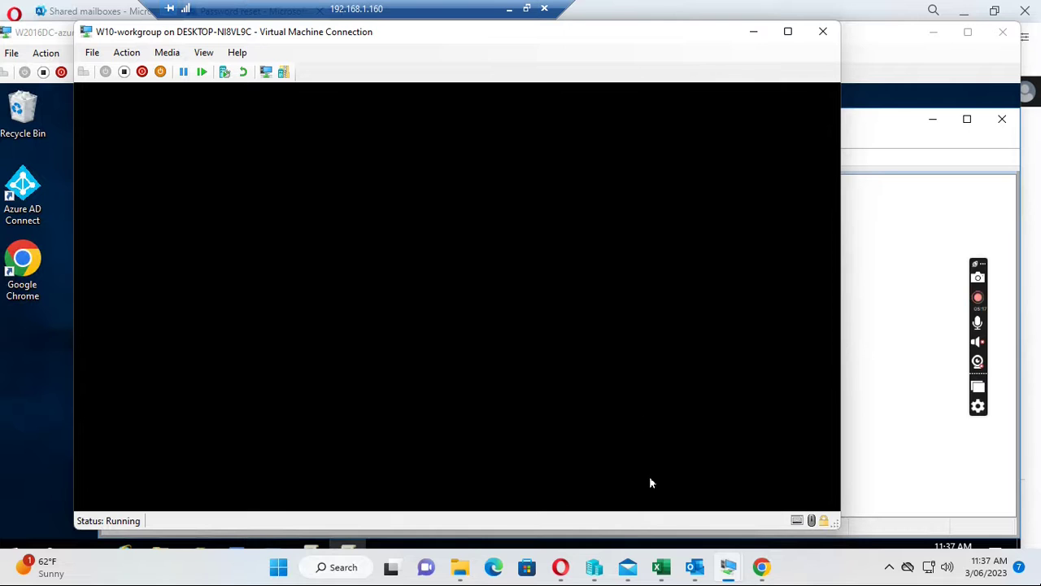
# Switch to the W2016DC-azure virtual machine in full screen, bring up PowerShell and clear its console with cls.
pyautogui.moveTo(728, 567)
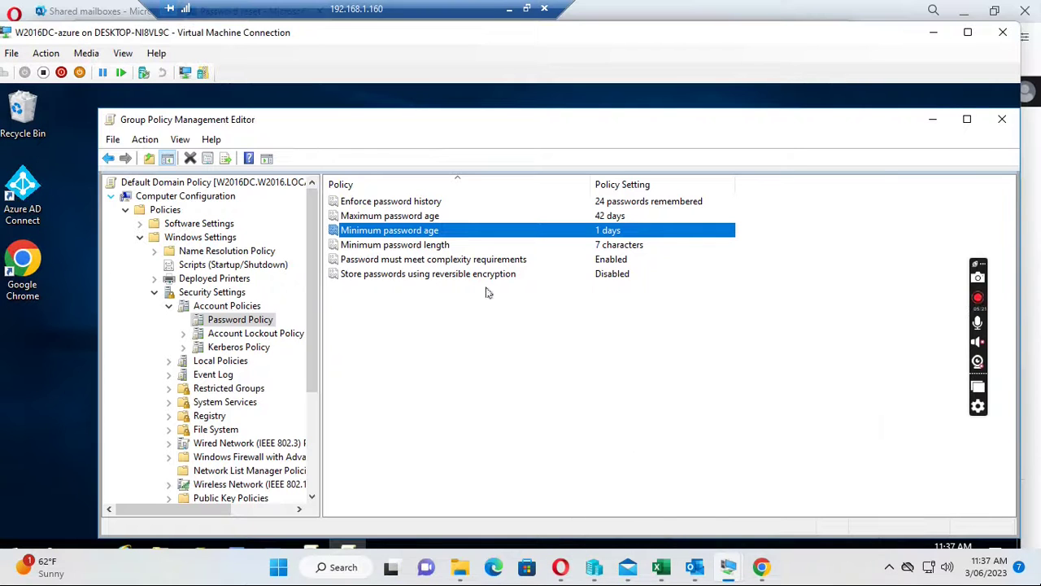
pyautogui.click(628, 446)
pyautogui.click(967, 32)
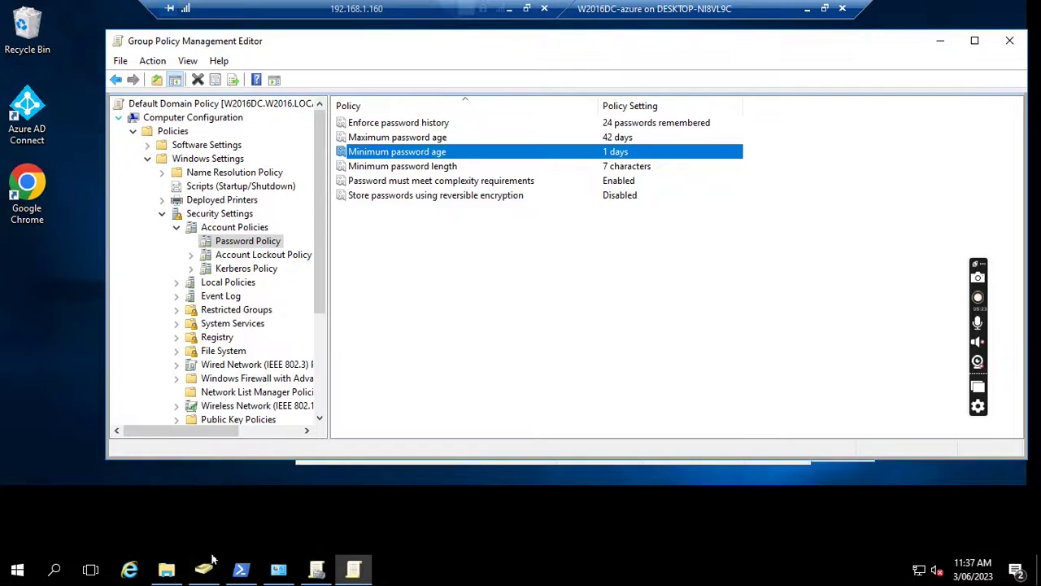
pyautogui.click(242, 571)
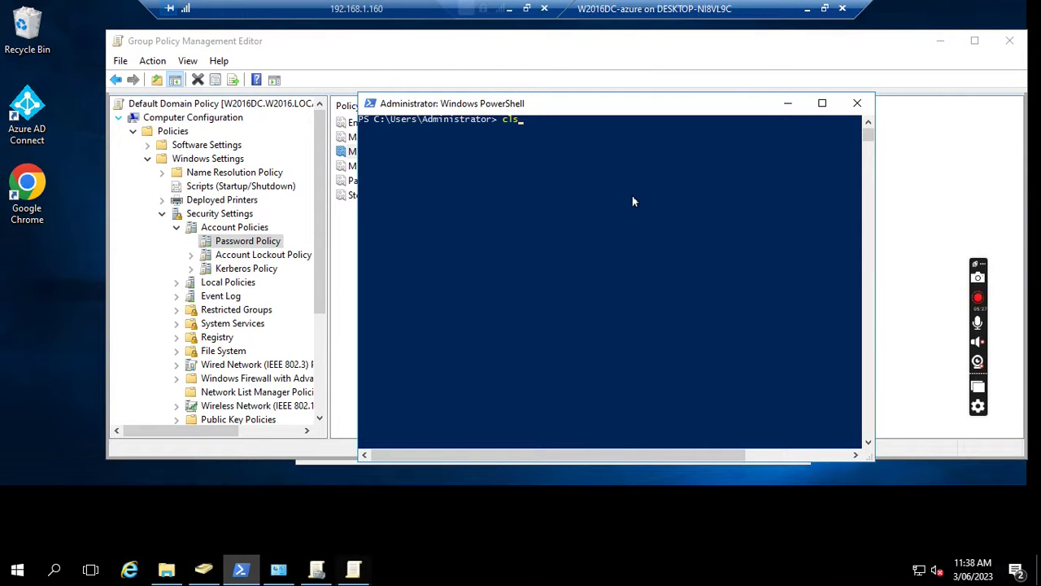
pyautogui.press('Return')
pyautogui.write('cls')
# Expire the domain user's password by running get-aduser with all properties piped to set-aduser -replace @{pwdlastset='0'}, widening the console to fit the command.
pyautogui.press('Up')
pyautogui.press('Up')
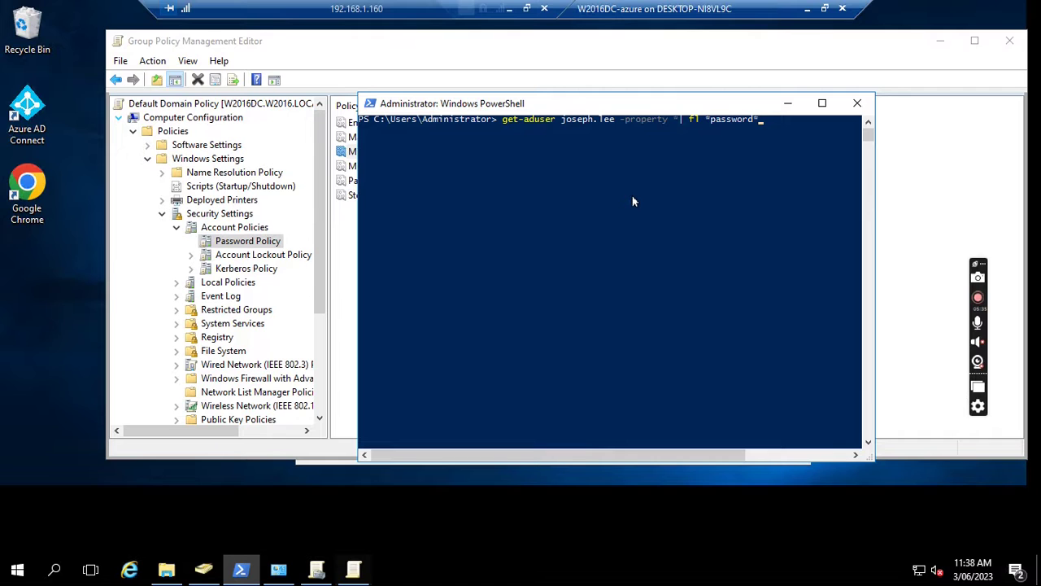
pyautogui.press('Up')
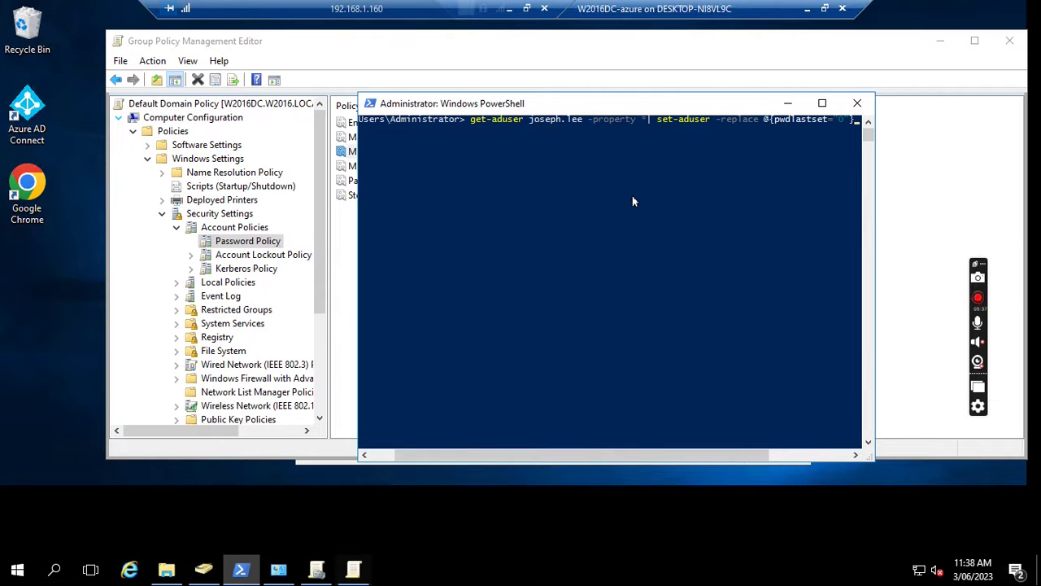
pyautogui.click(823, 104)
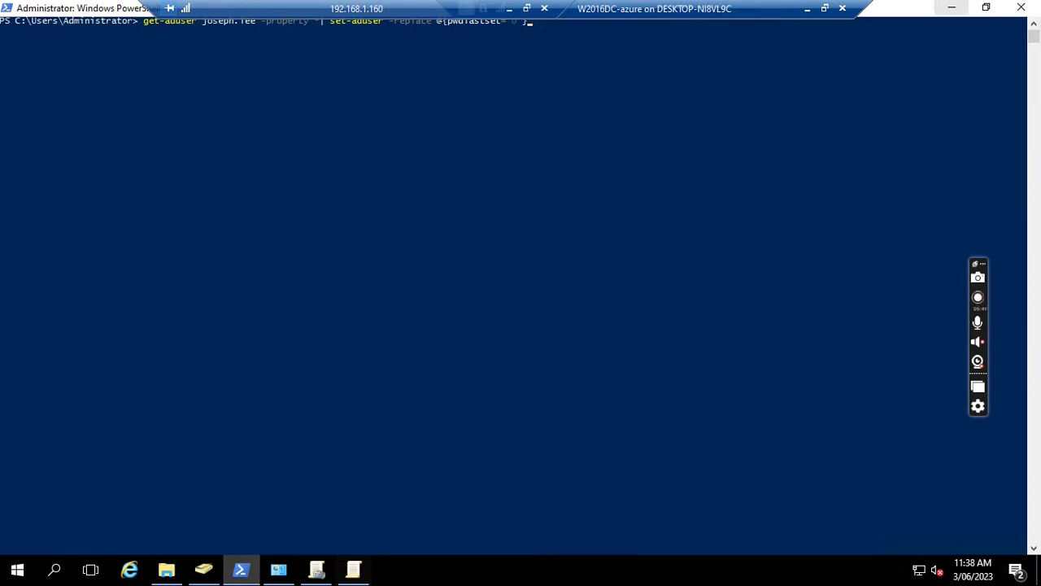
pyautogui.click(986, 7)
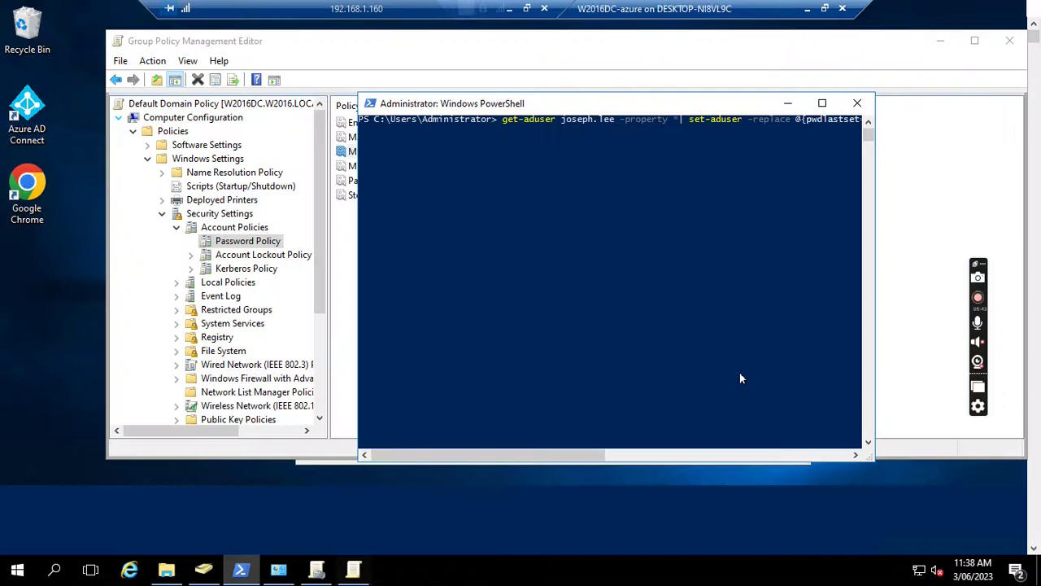
pyautogui.scroll(-1, 875, 327)
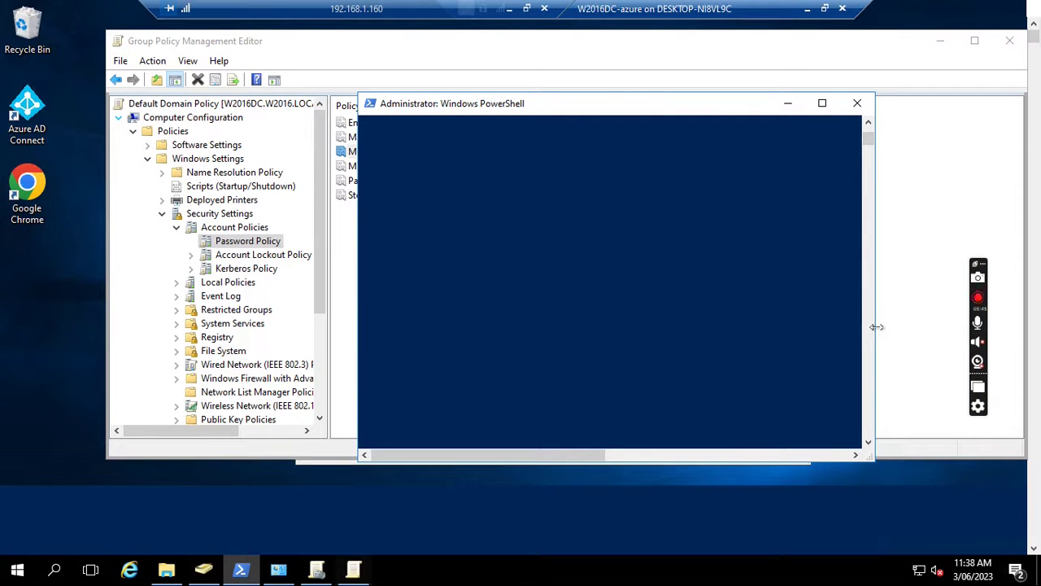
pyautogui.scroll(1, 868, 134)
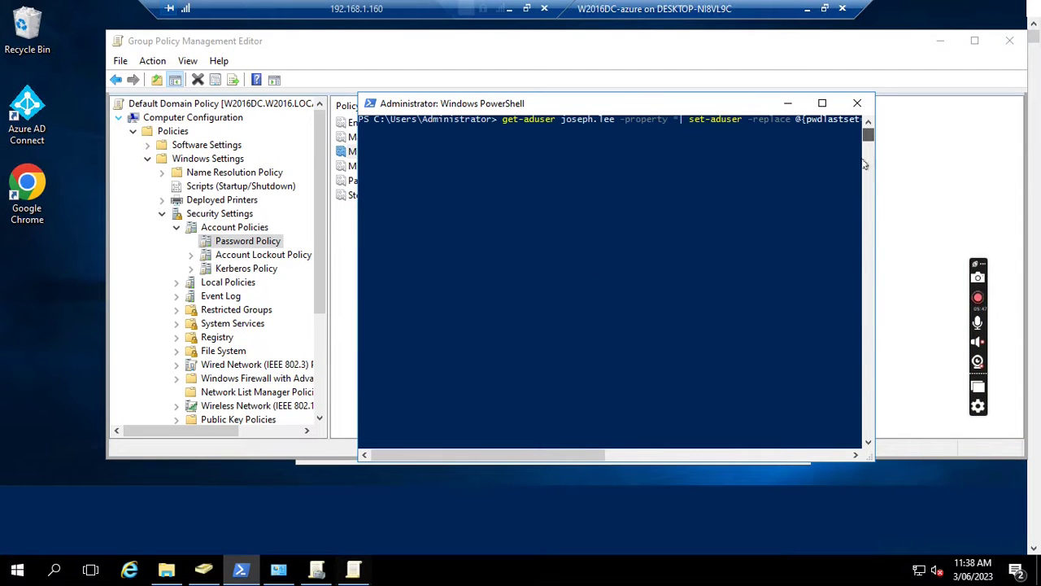
pyautogui.moveTo(875, 189); pyautogui.dragTo(963, 182)
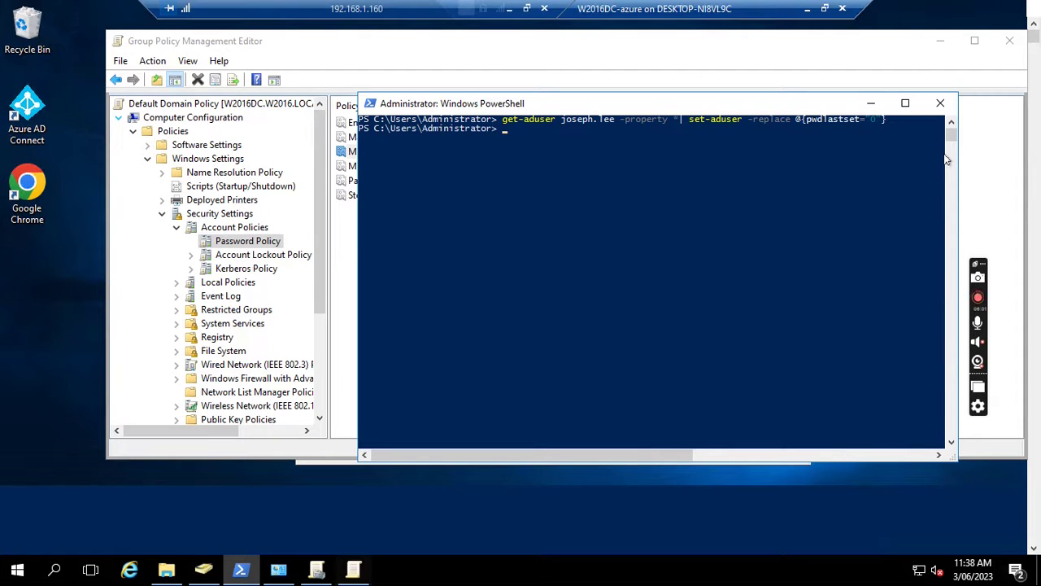
# List the domain user's password attributes by running get-aduser with -property * piped to fl *password*.
pyautogui.press('Up')
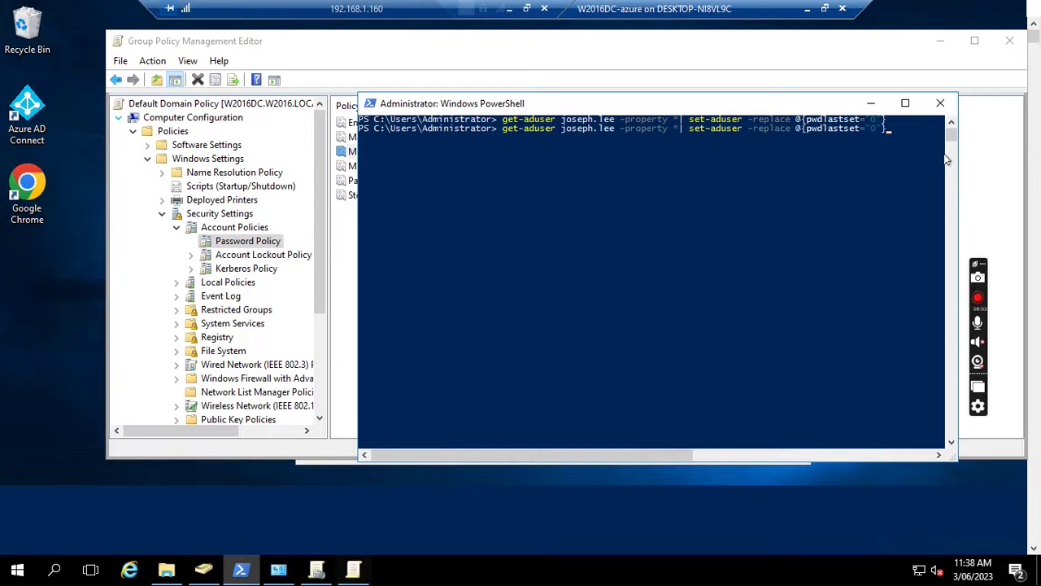
pyautogui.press('Escape')
pyautogui.write('cls')
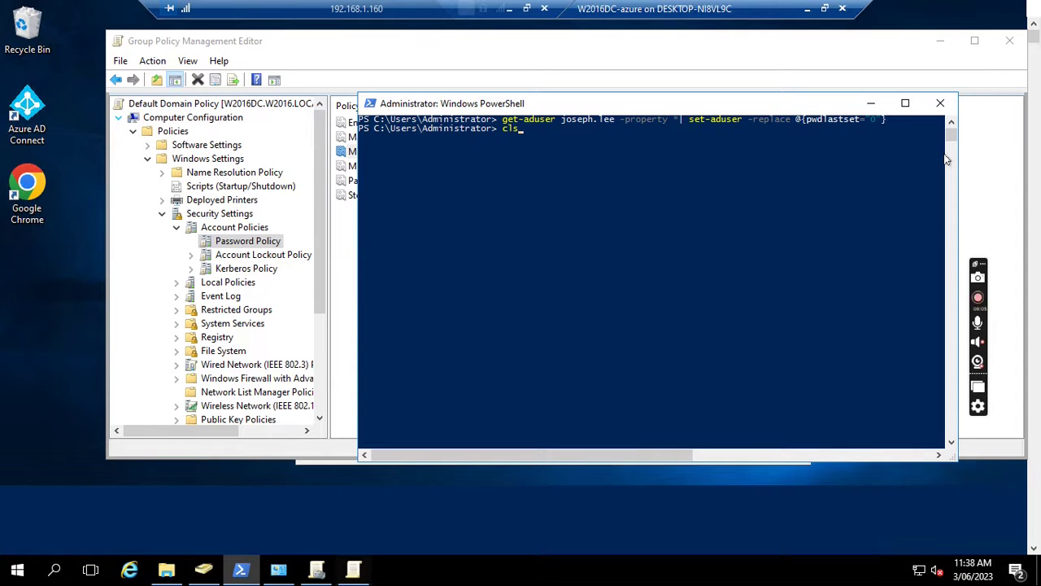
pyautogui.press('Up')
pyautogui.press('Up')
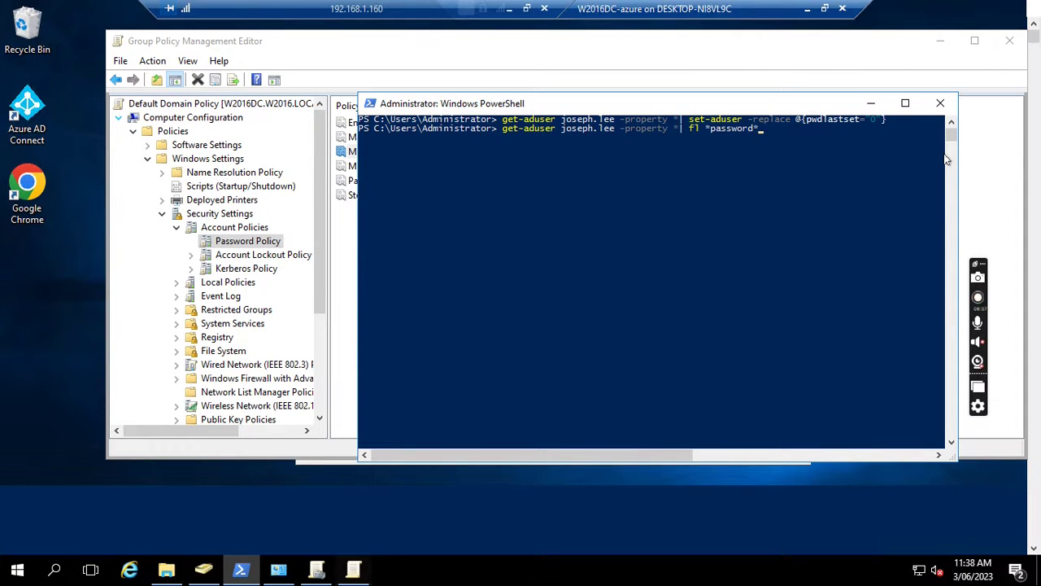
pyautogui.press('Return')
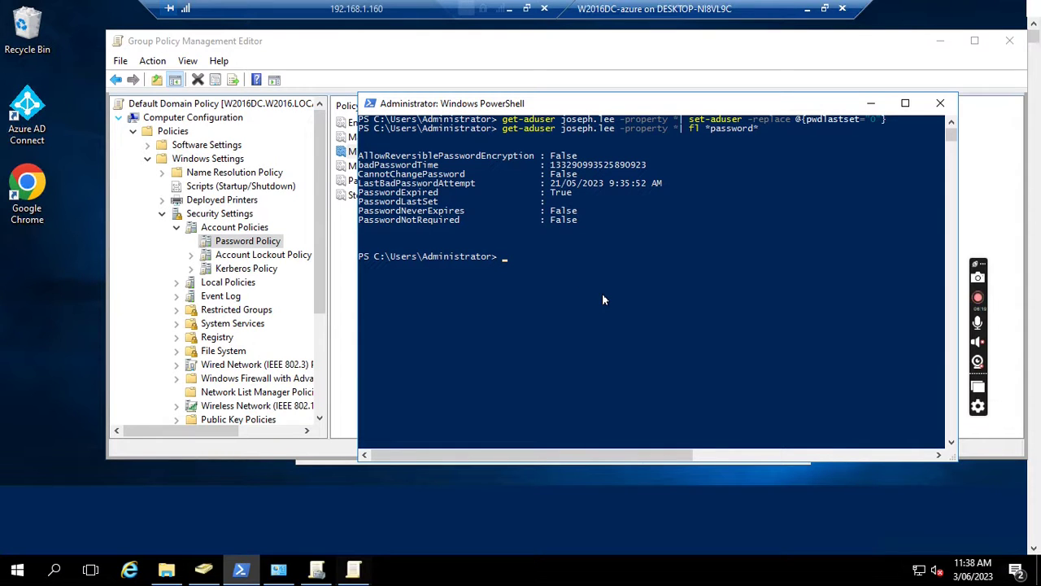
# Run start-adsyncsynccycle -policytype delta to sync to Azure AD, and issue the same command a second time.
pyautogui.press('Up')
pyautogui.press('Up')
pyautogui.press('Up')
pyautogui.press('Down')
pyautogui.press('Down')
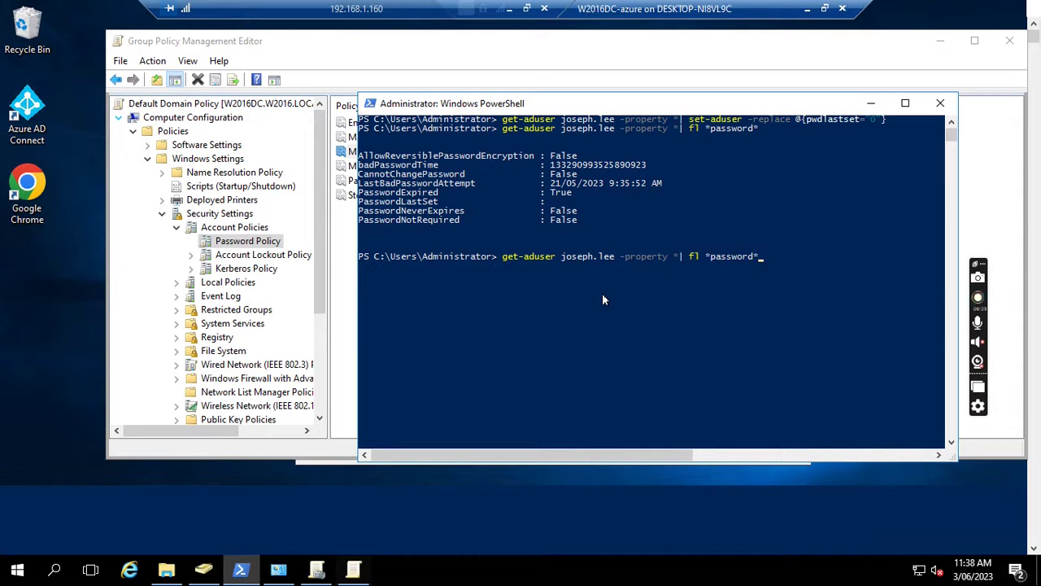
pyautogui.press('Down')
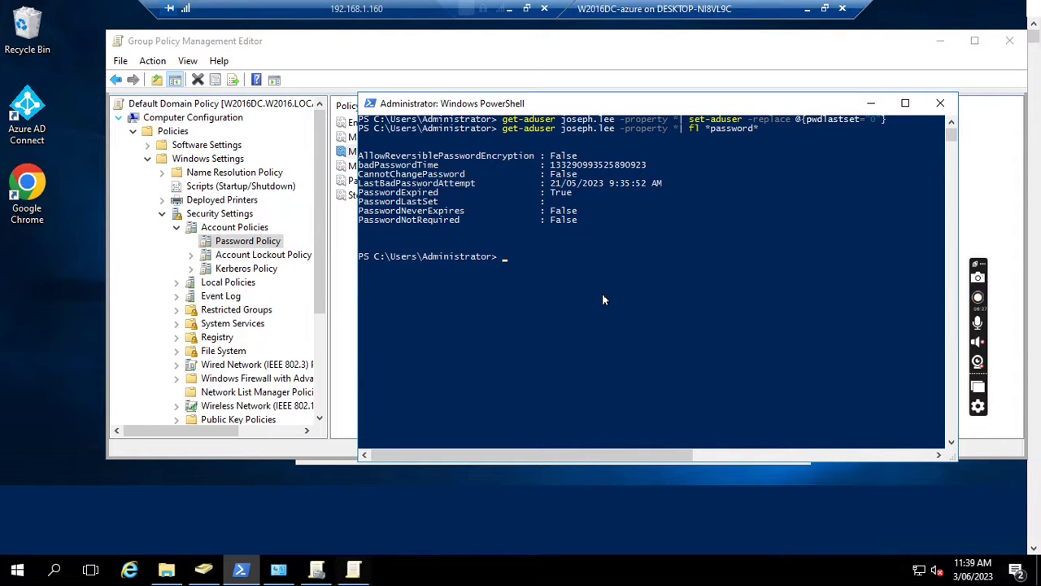
pyautogui.press('Up')
pyautogui.press('Up')
pyautogui.press('Up')
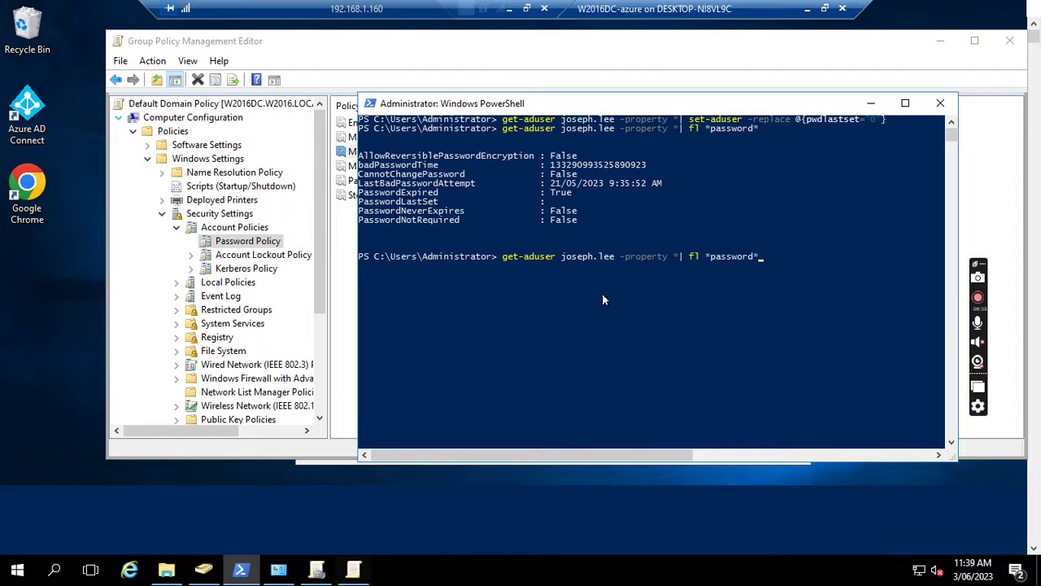
pyautogui.press('Up')
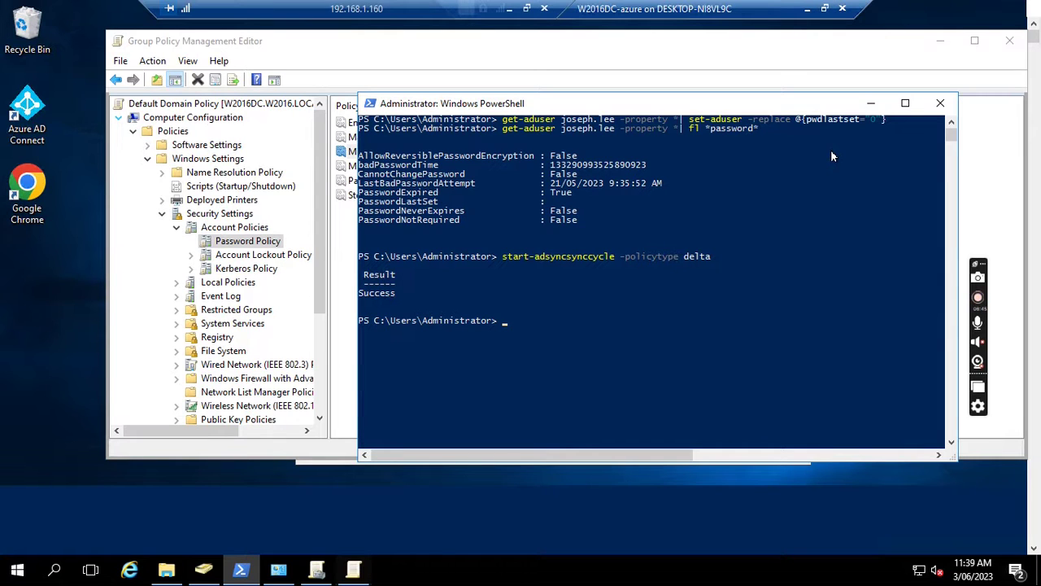
pyautogui.press('Up')
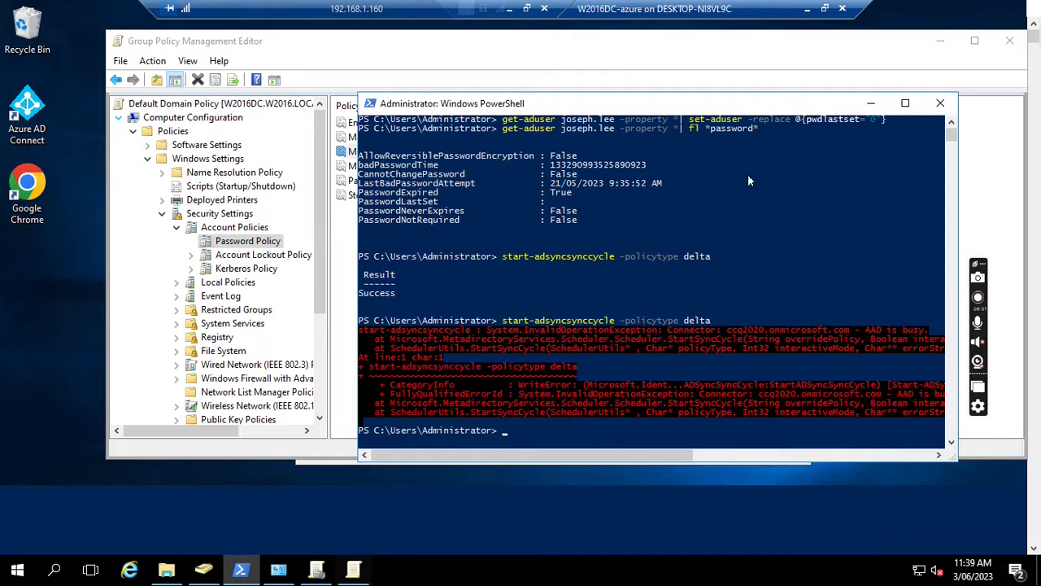
# Leave full screen on the domain controller, switch to the W10-workgroup virtual machine and bring up its Windows sign-in screen.
pyautogui.click(825, 13)
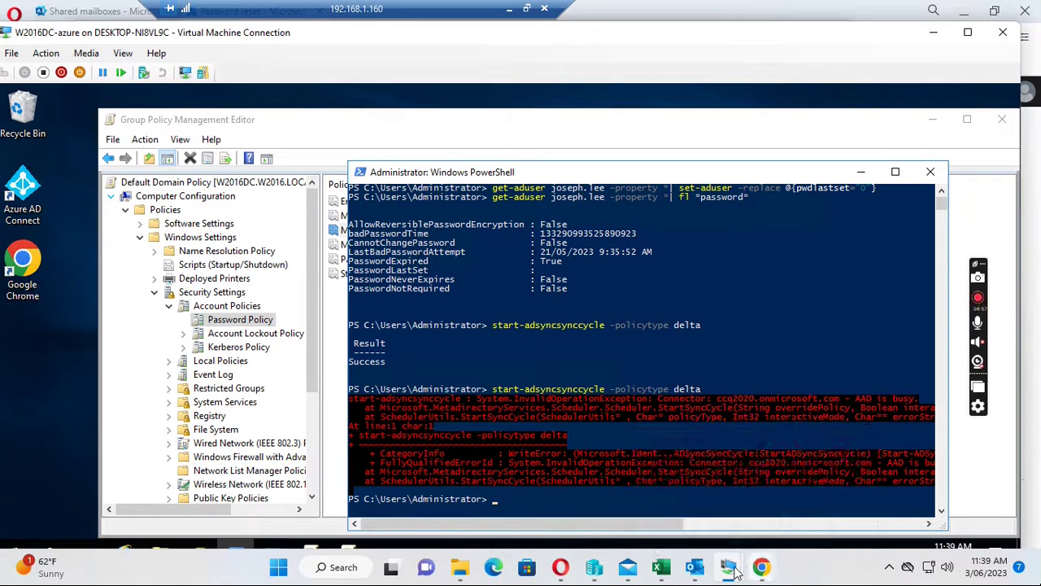
pyautogui.moveTo(734, 573)
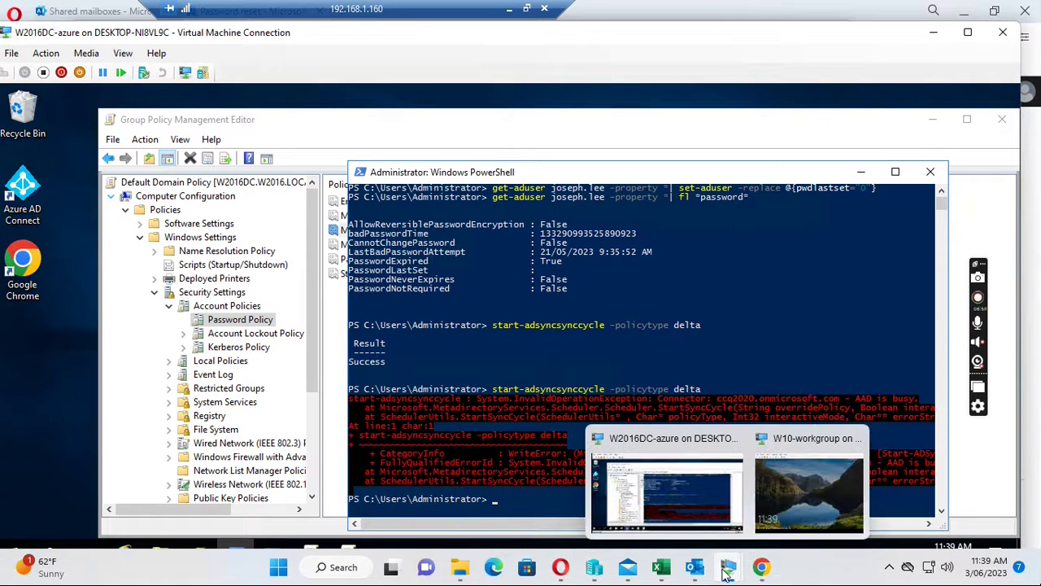
pyautogui.click(798, 453)
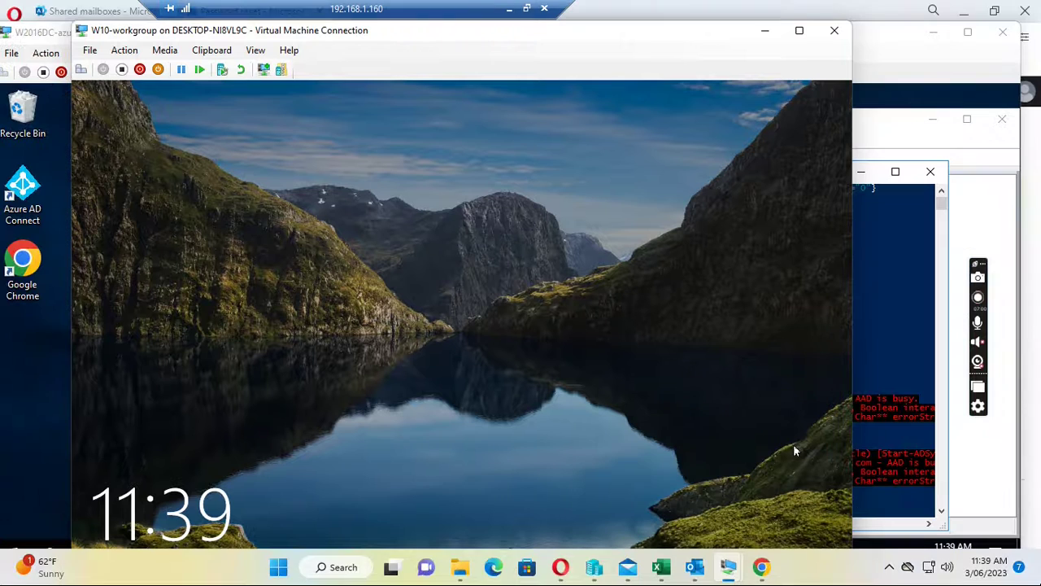
pyautogui.click(80, 69)
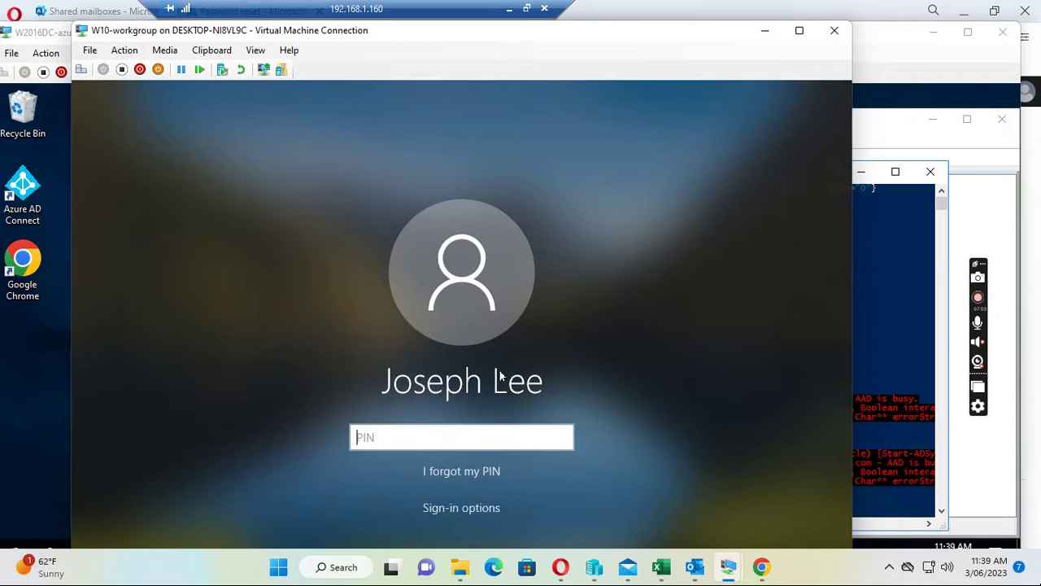
# Show the virtual machine in full screen, choose password sign-in instead of PIN, and log in with the domain user's password.
pyautogui.click(432, 507)
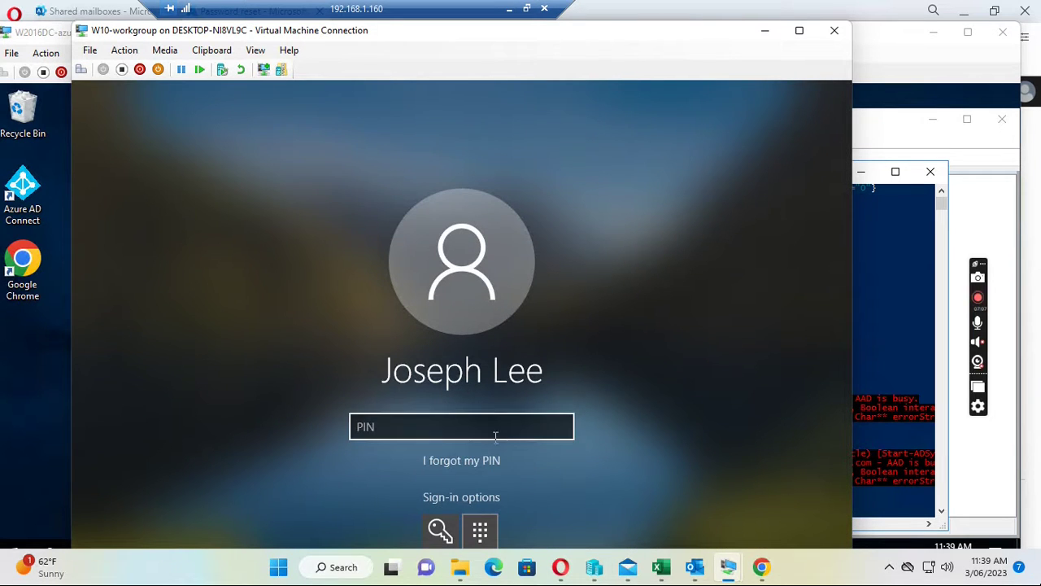
pyautogui.click(799, 30)
pyautogui.click(497, 450)
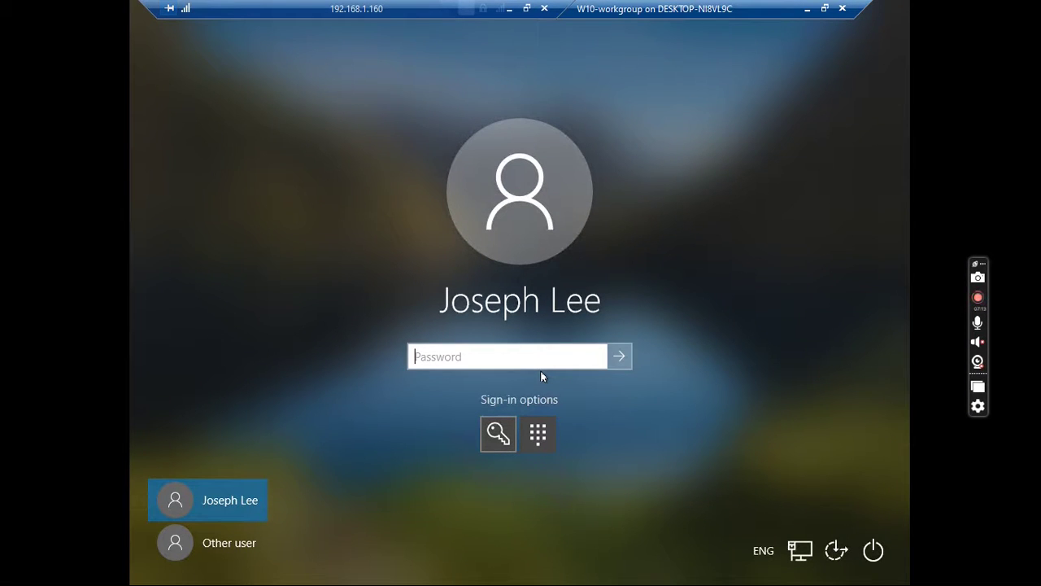
pyautogui.write('••••••••')
pyautogui.press('Return')
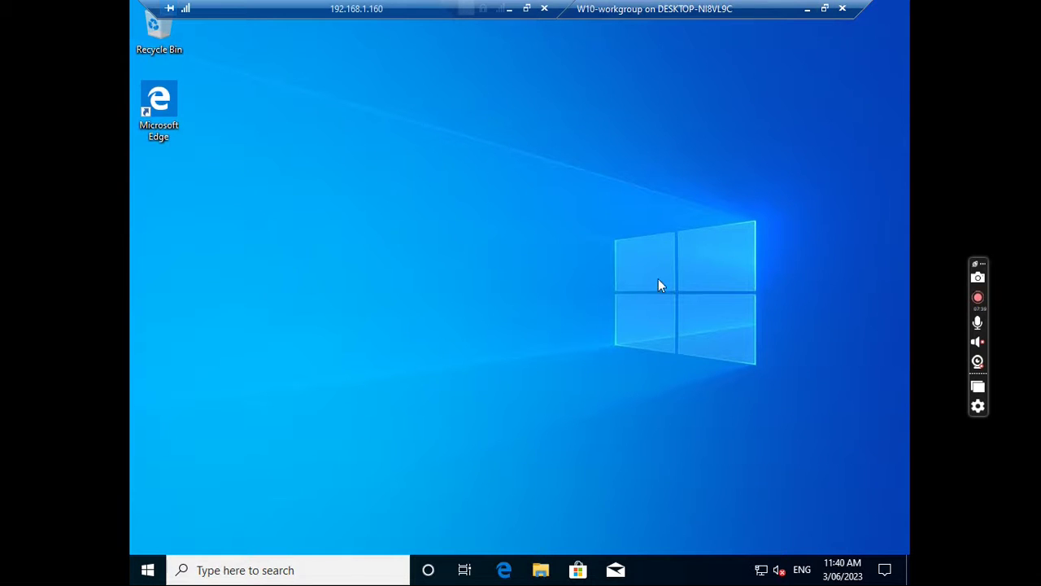
pyautogui.click(503, 574)
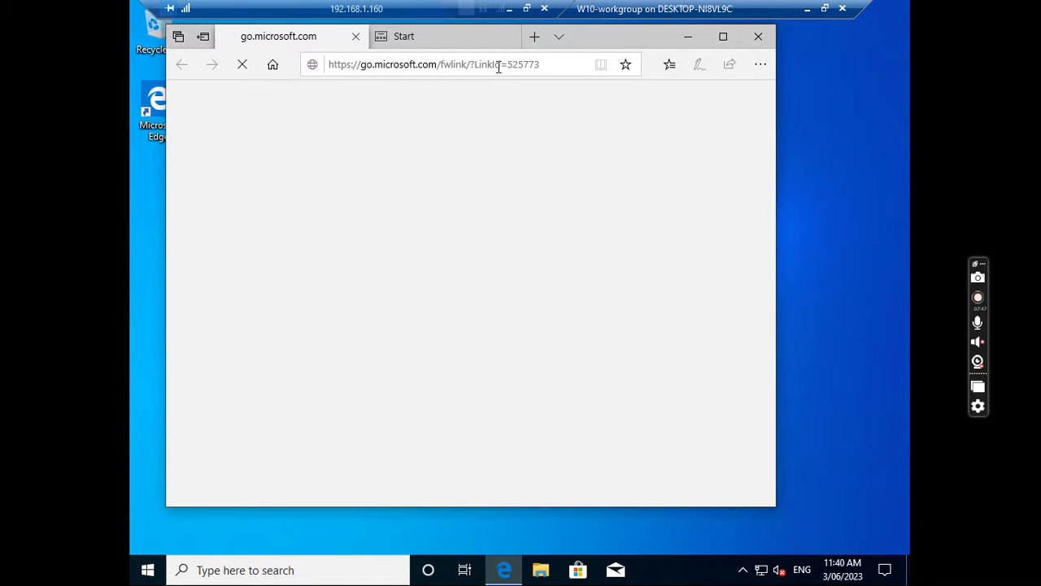
pyautogui.click(535, 71)
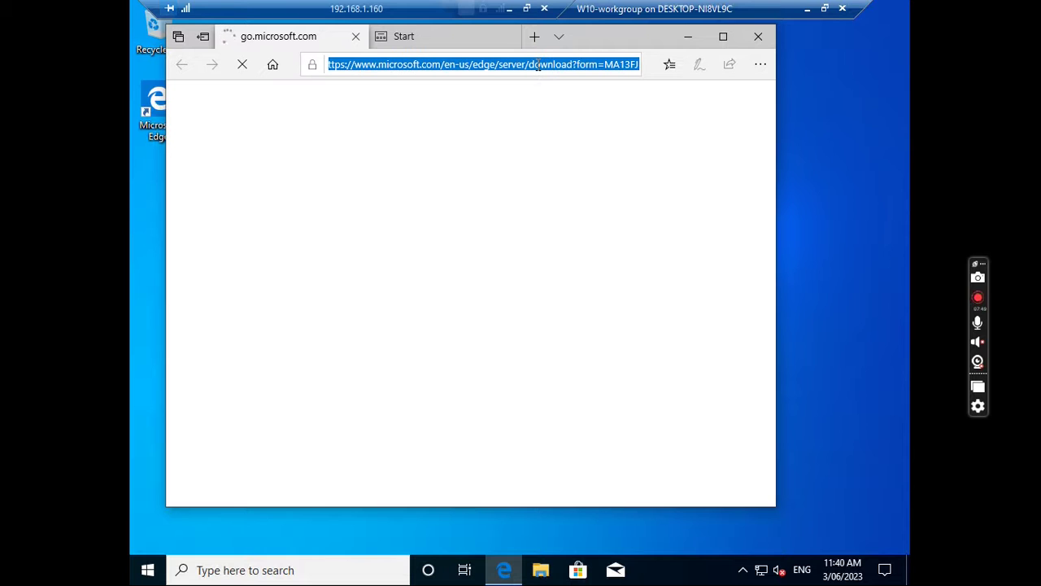
pyautogui.write('www')
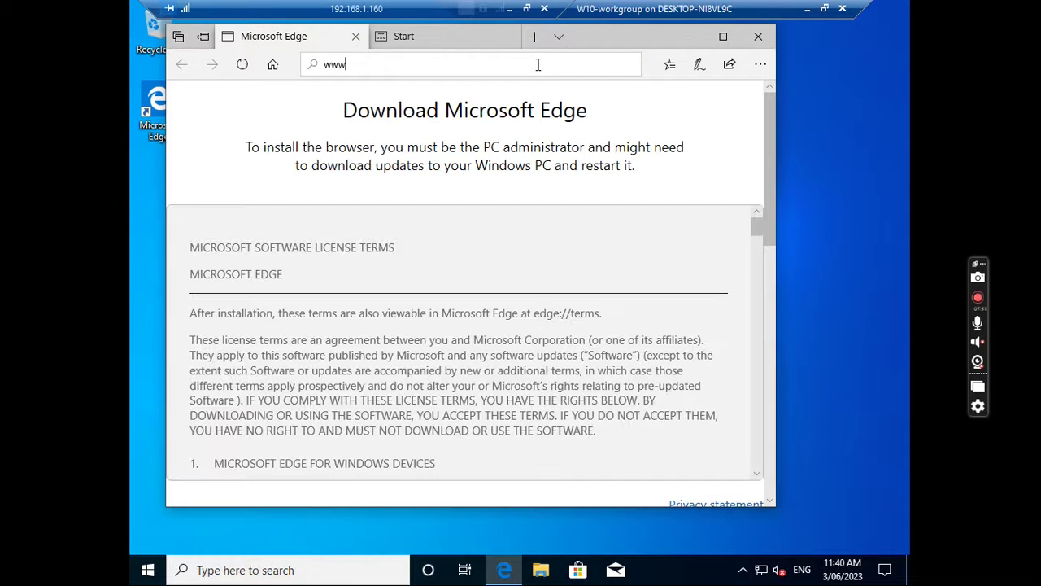
pyautogui.write('.office.com')
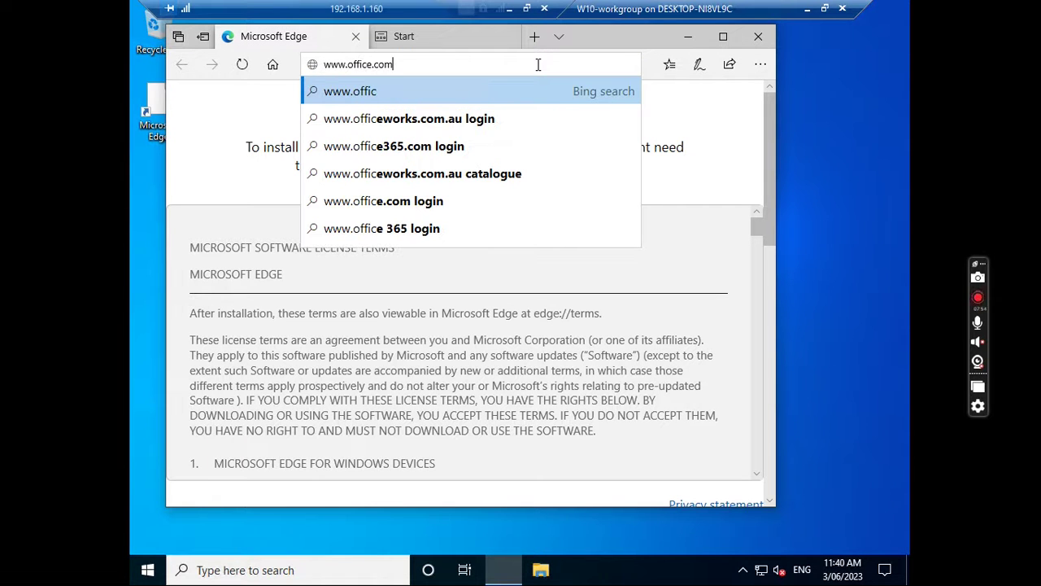
pyautogui.press('Return')
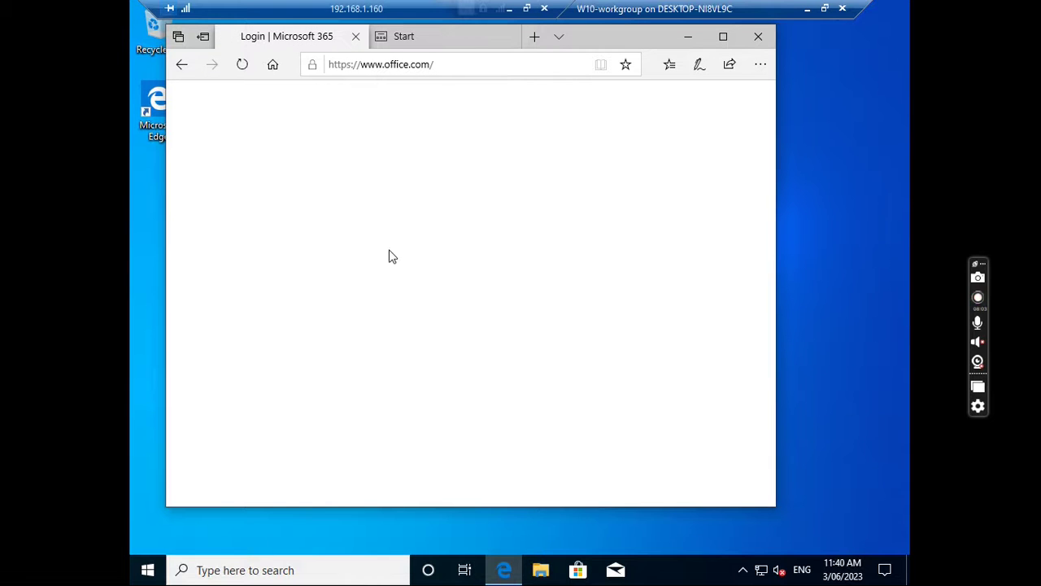
pyautogui.scroll(-4, 384, 255)
pyautogui.click(277, 272)
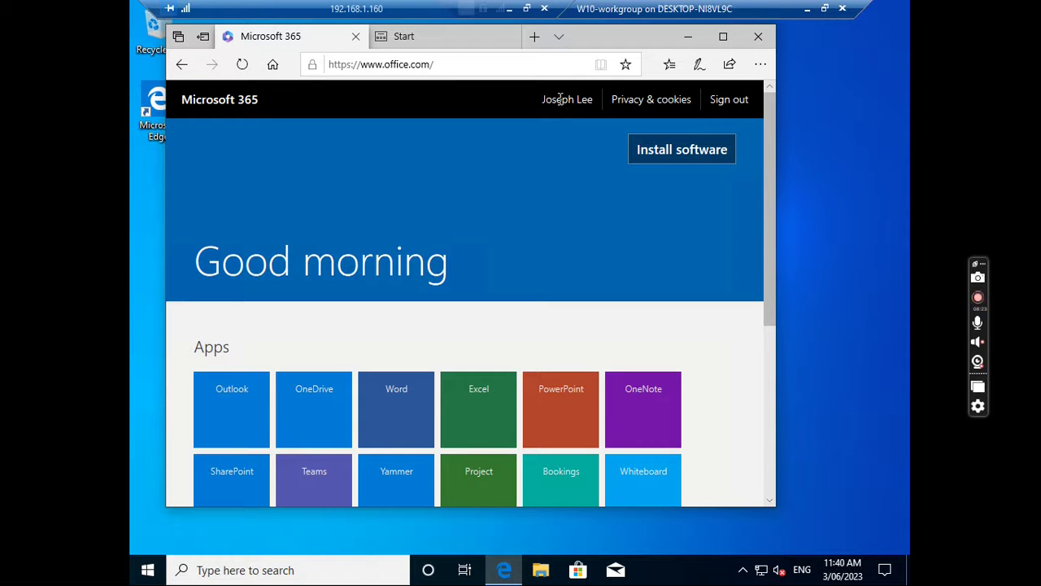
# Look through the Microsoft 365 home page for the account options and available apps, with the browser maximized.
pyautogui.scroll(-5, 548, 154)
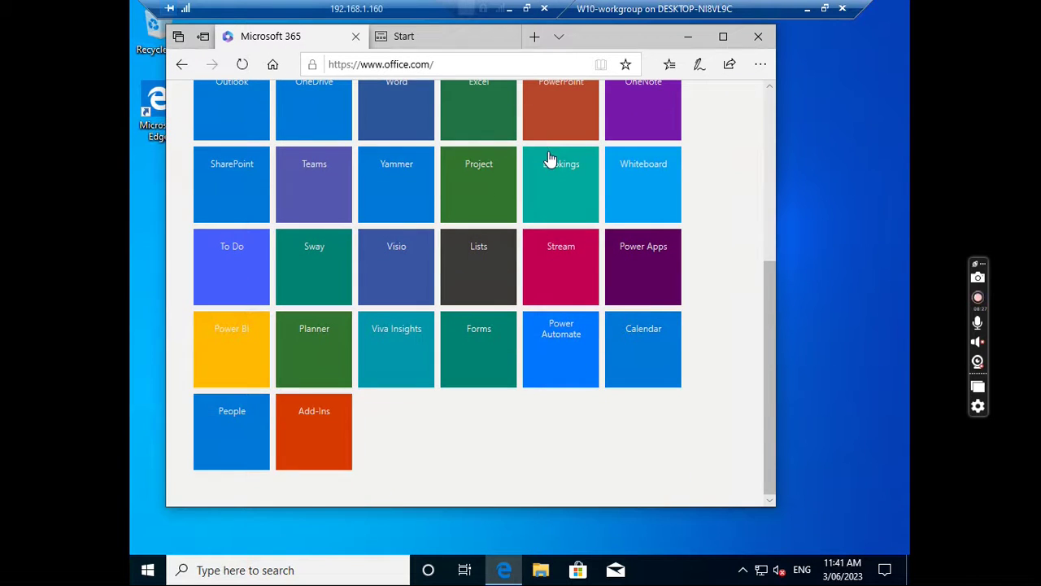
pyautogui.scroll(5, 551, 160)
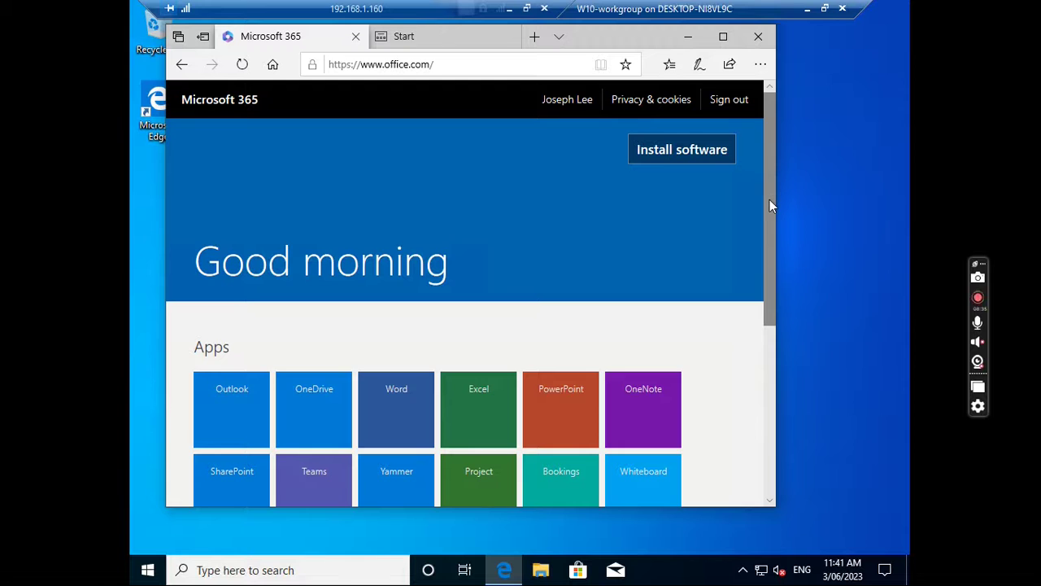
pyautogui.moveTo(772, 216); pyautogui.dragTo(780, 154)
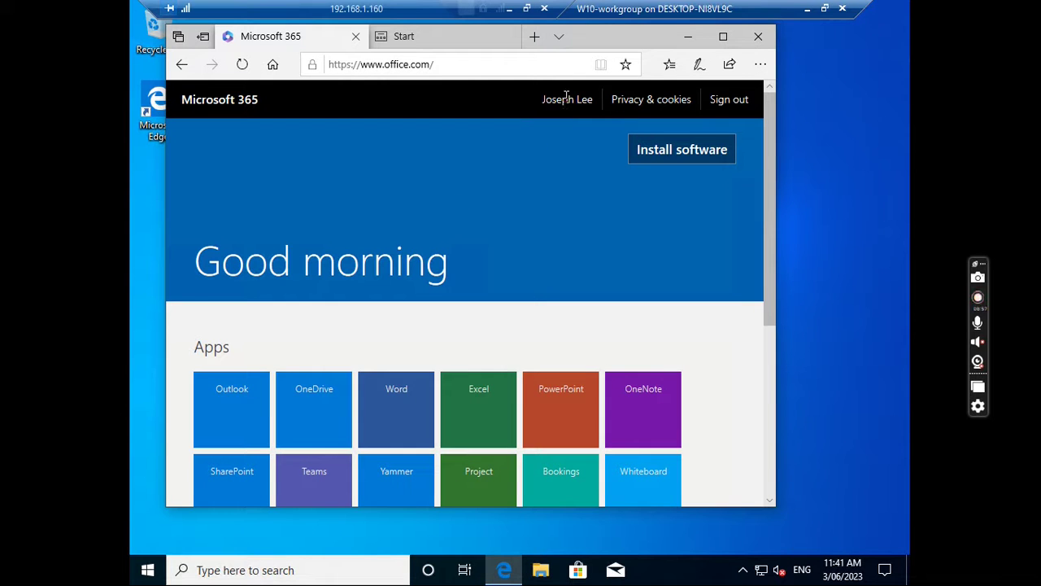
pyautogui.click(723, 36)
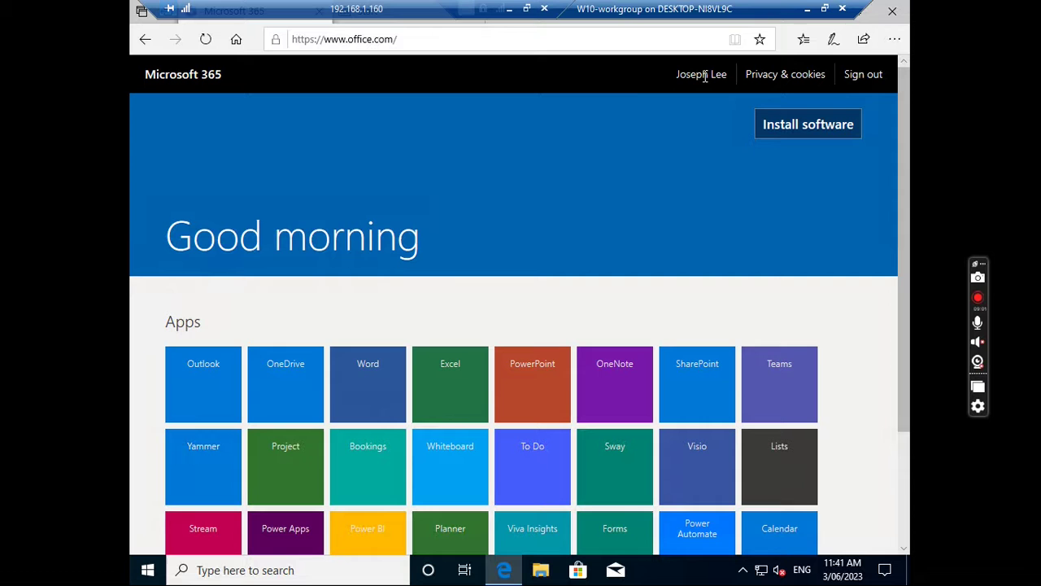
pyautogui.scroll(-2, 453, 277)
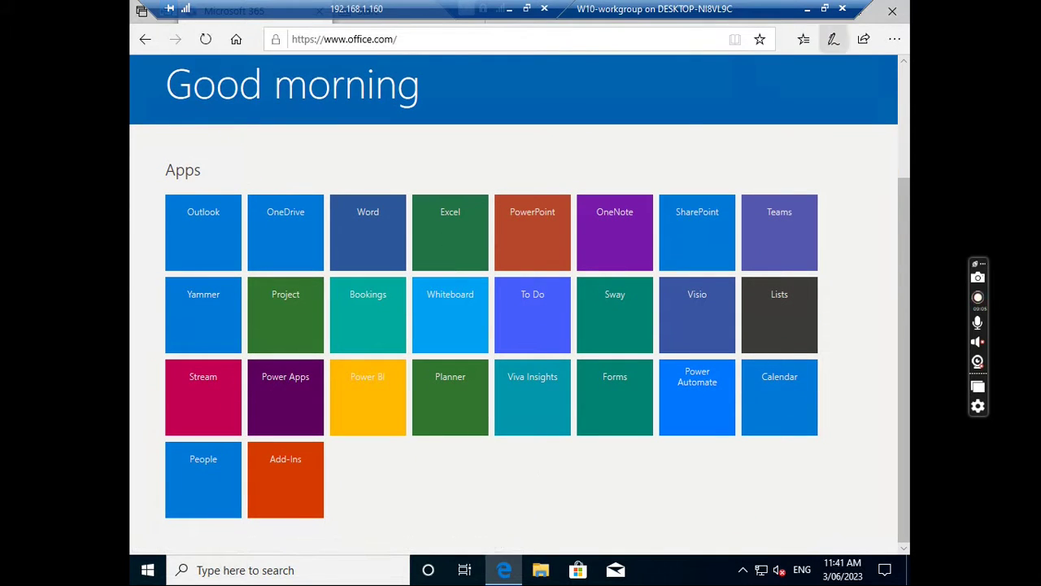
# Switch to the incognito Chrome window on the host computer and open the Microsoft 365 sign-in from the signed-out page.
pyautogui.click(825, 9)
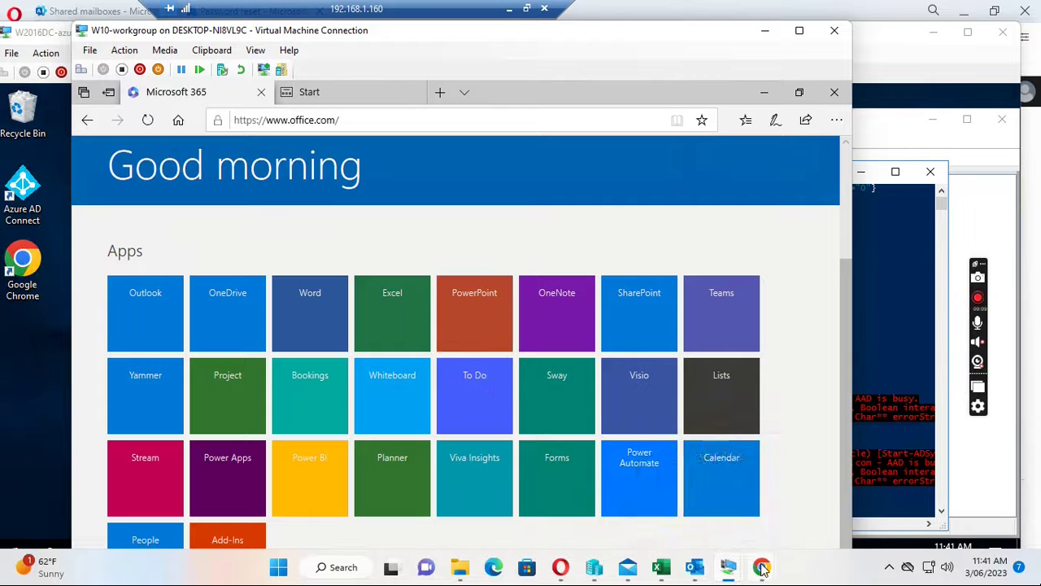
pyautogui.moveTo(763, 570)
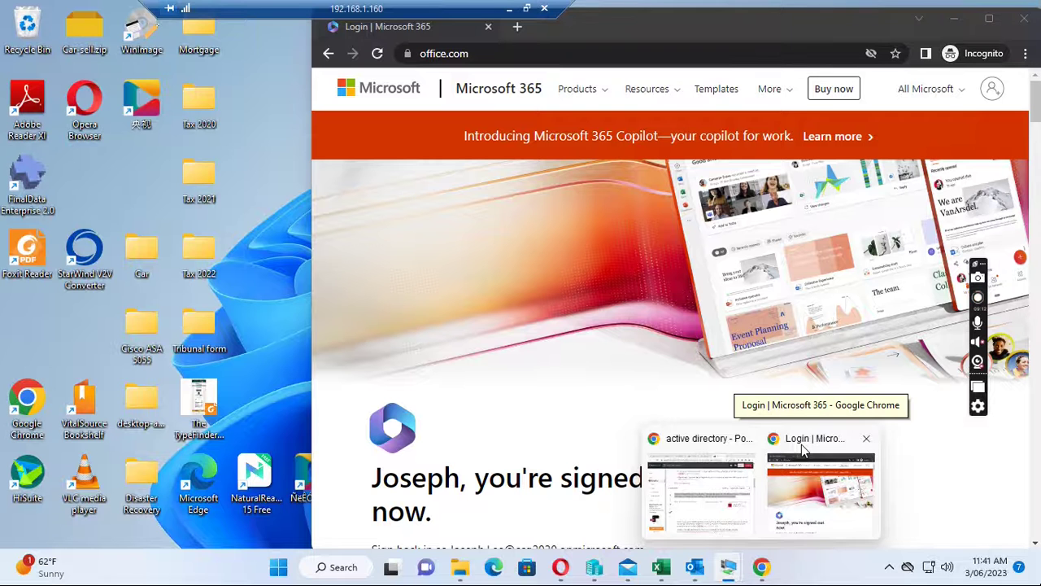
pyautogui.click(802, 445)
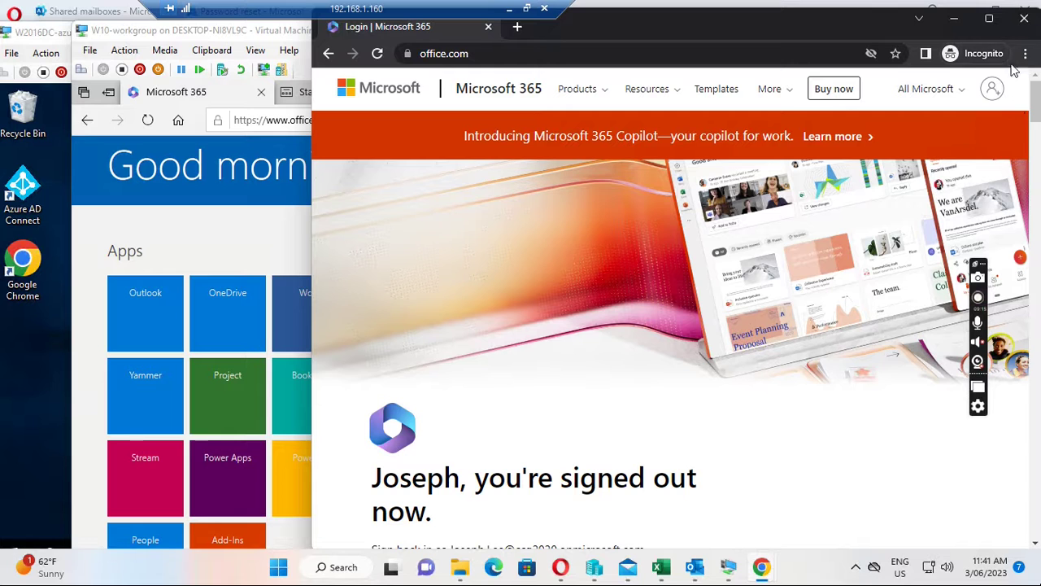
pyautogui.moveTo(990, 19)
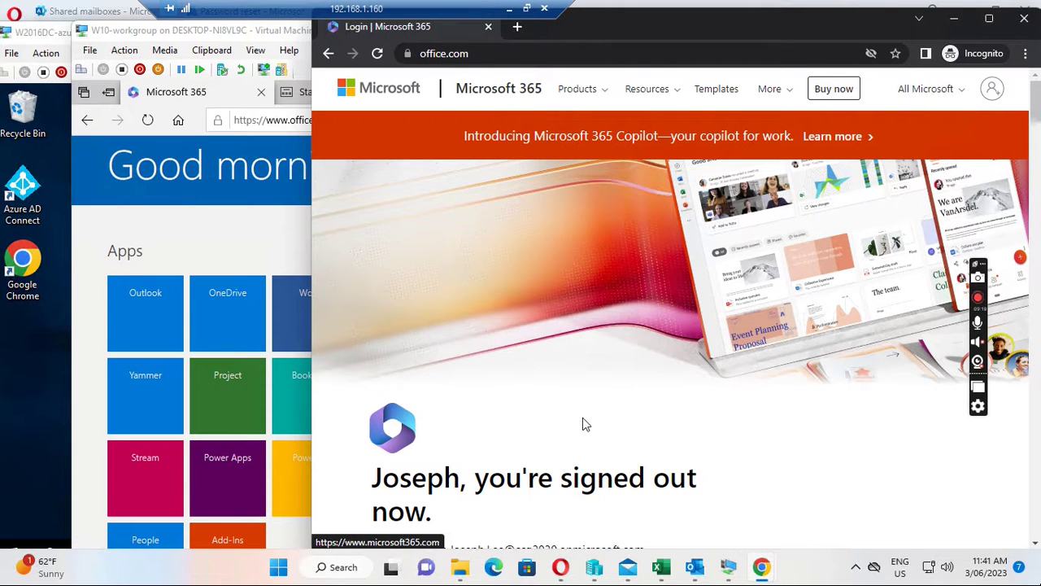
pyautogui.scroll(-1, 580, 429)
pyautogui.scroll(-1, 579, 429)
pyautogui.click(464, 435)
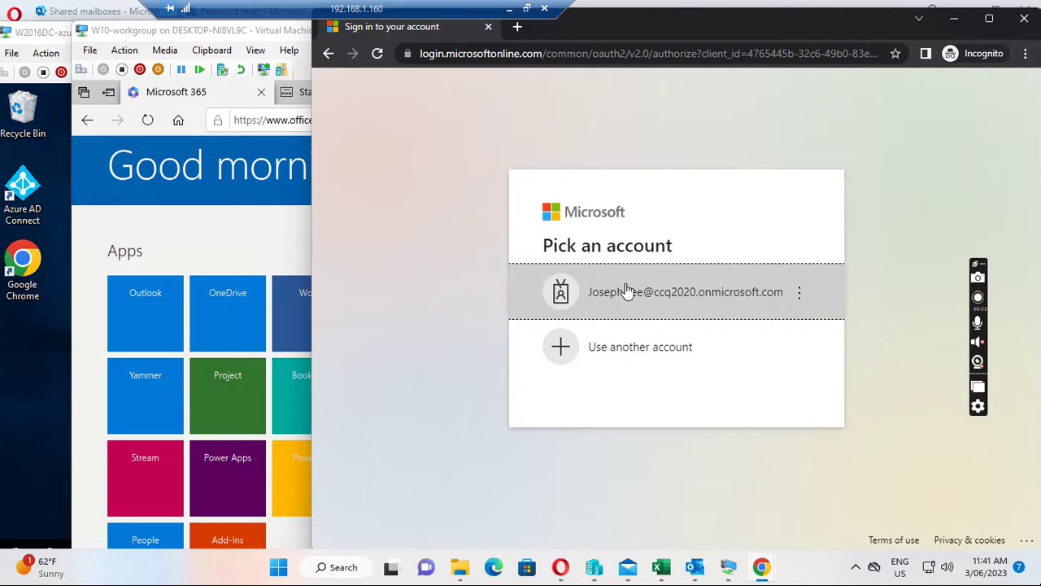
# Sign in with the domain user's listed account and password, and choose to stay signed in.
pyautogui.click(629, 295)
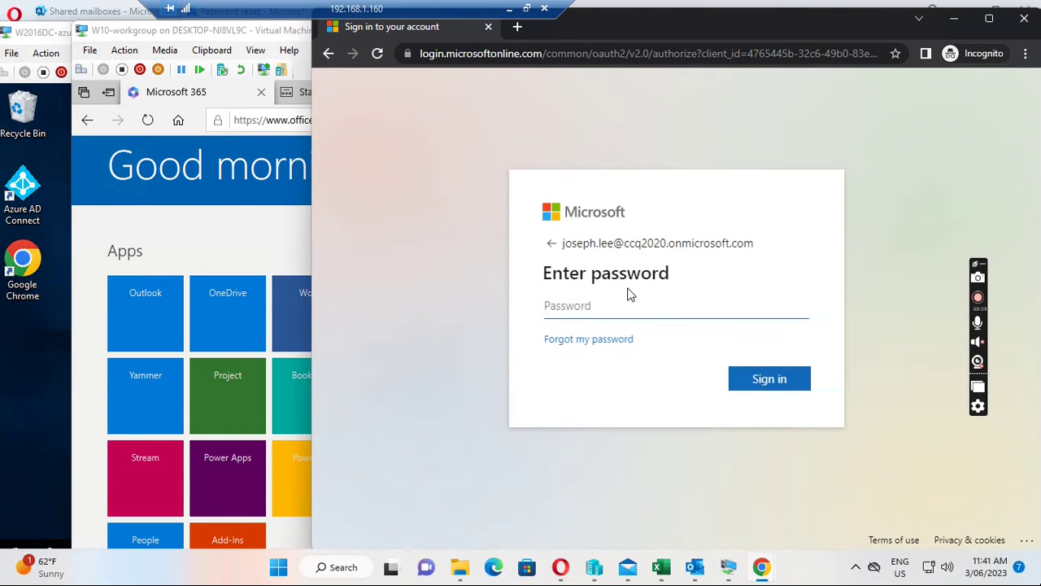
pyautogui.write('•••••')
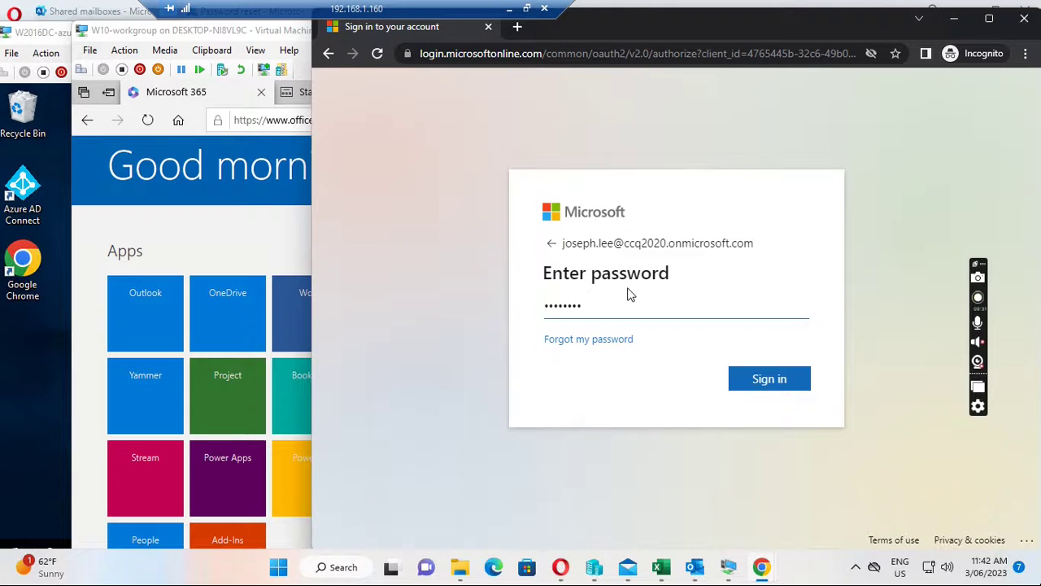
pyautogui.press('Return')
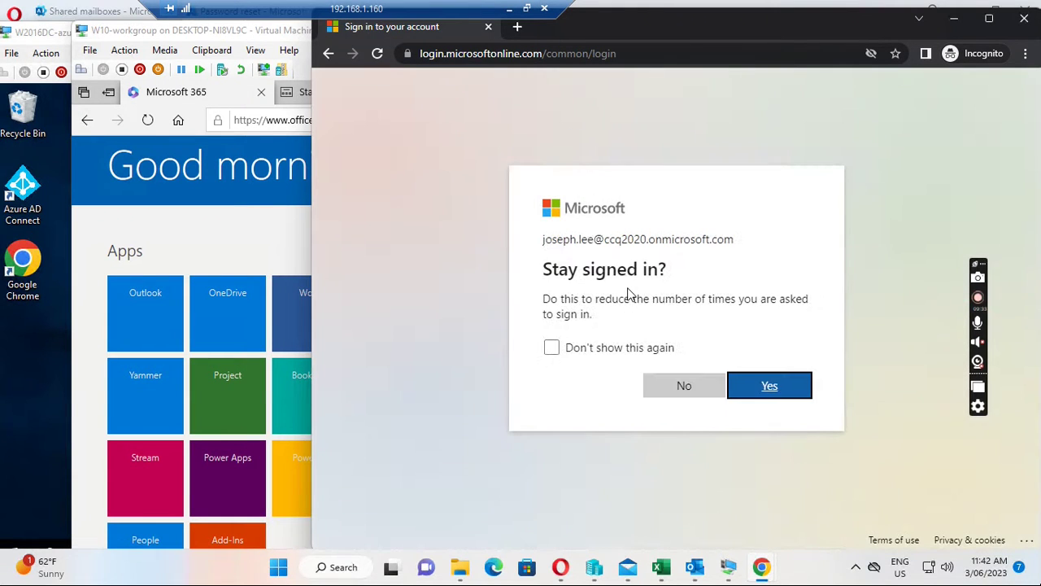
pyautogui.click(768, 392)
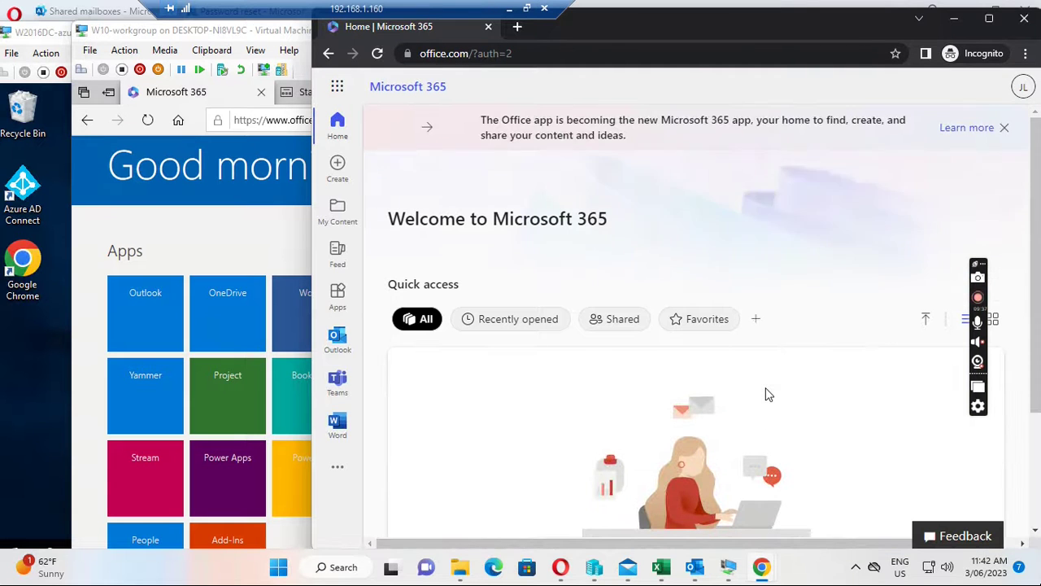
# Maximize the browser, open the user's My Account page from the profile, and dismiss the feedback request.
pyautogui.click(990, 23)
pyautogui.click(1019, 74)
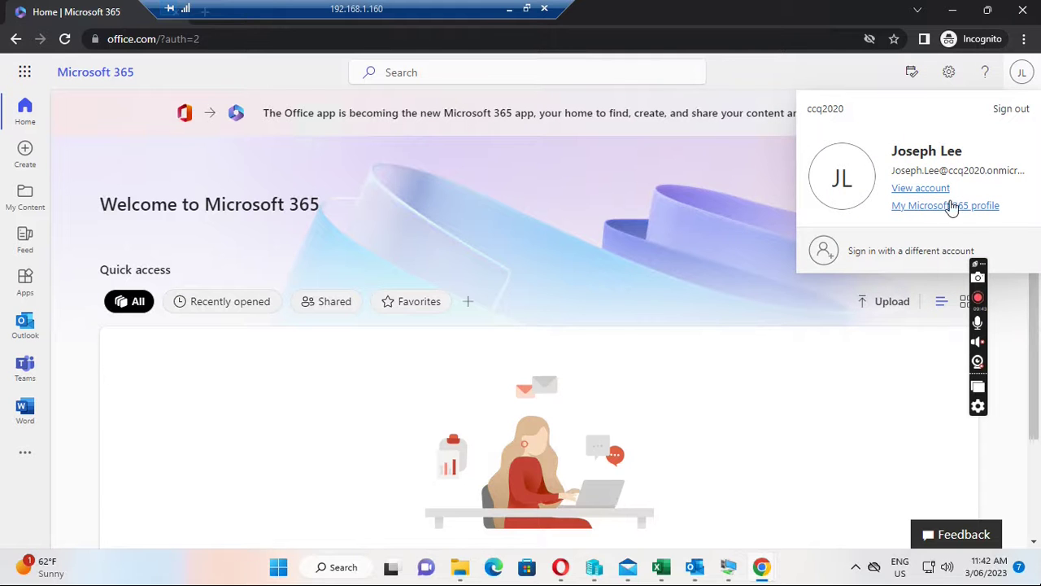
pyautogui.click(909, 194)
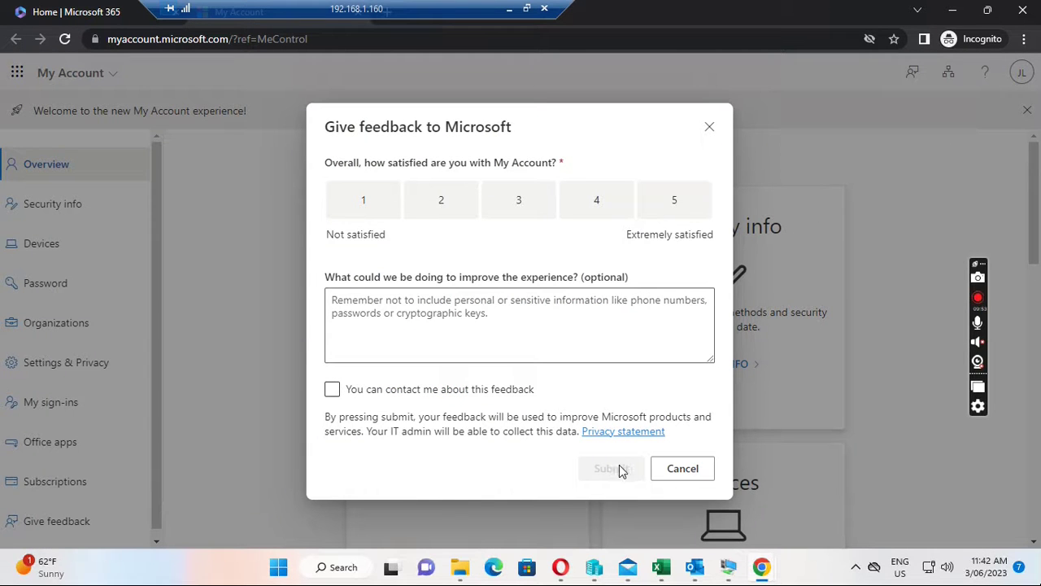
pyautogui.click(680, 471)
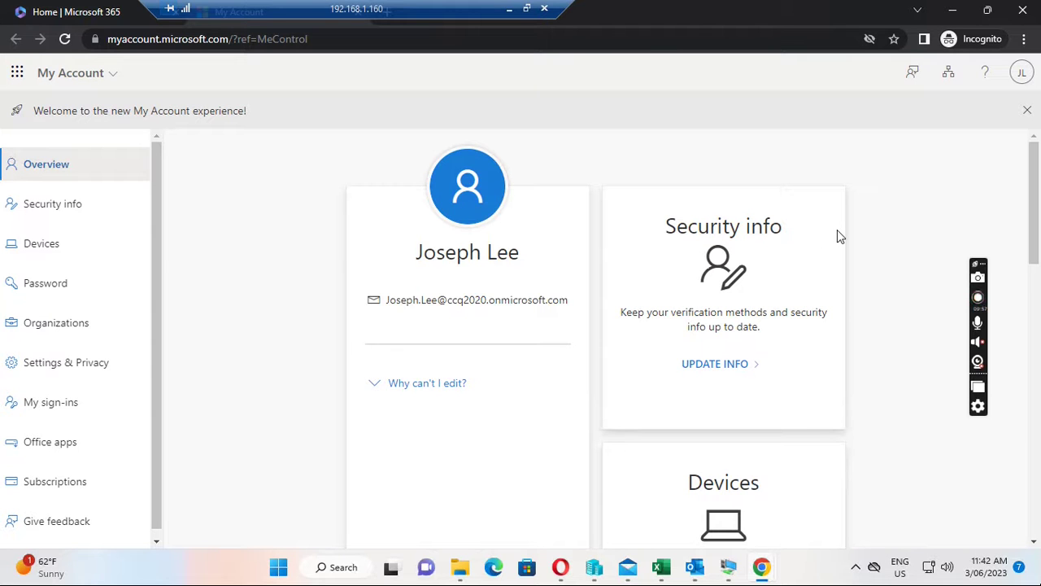
# Look over the account overview, then open the Change password page for the user.
pyautogui.scroll(-1, 840, 236)
pyautogui.scroll(-1, 839, 235)
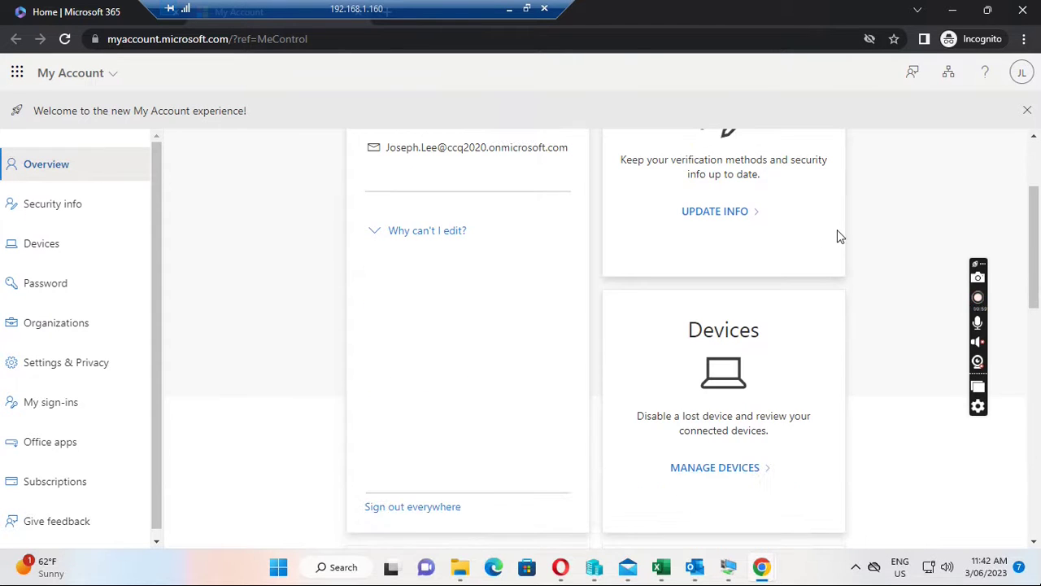
pyautogui.click(49, 291)
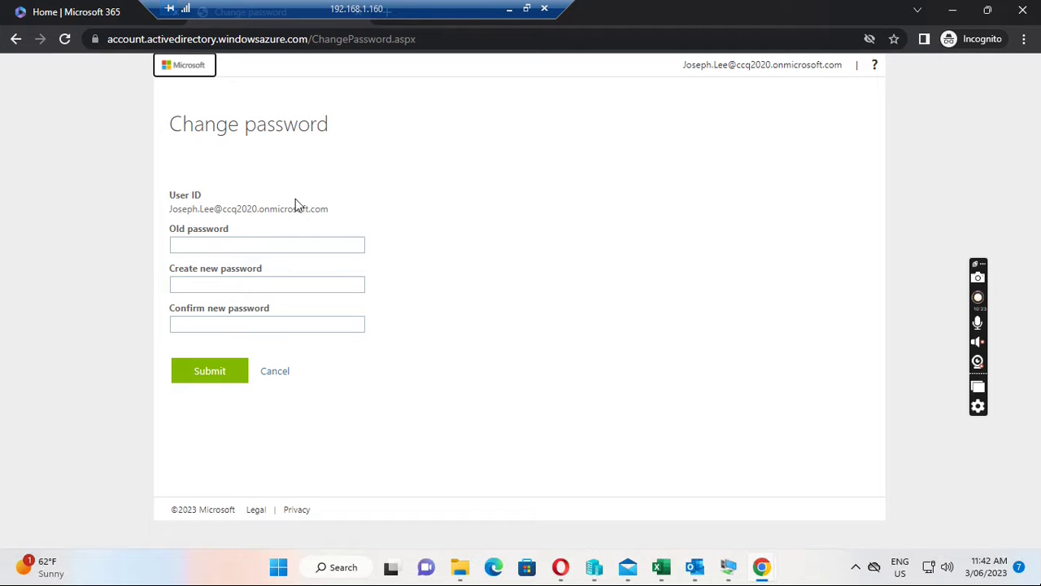
# Try to change the user's password by entering the old password, a new password and its confirmation, and submit the form.
pyautogui.moveTo(760, 576)
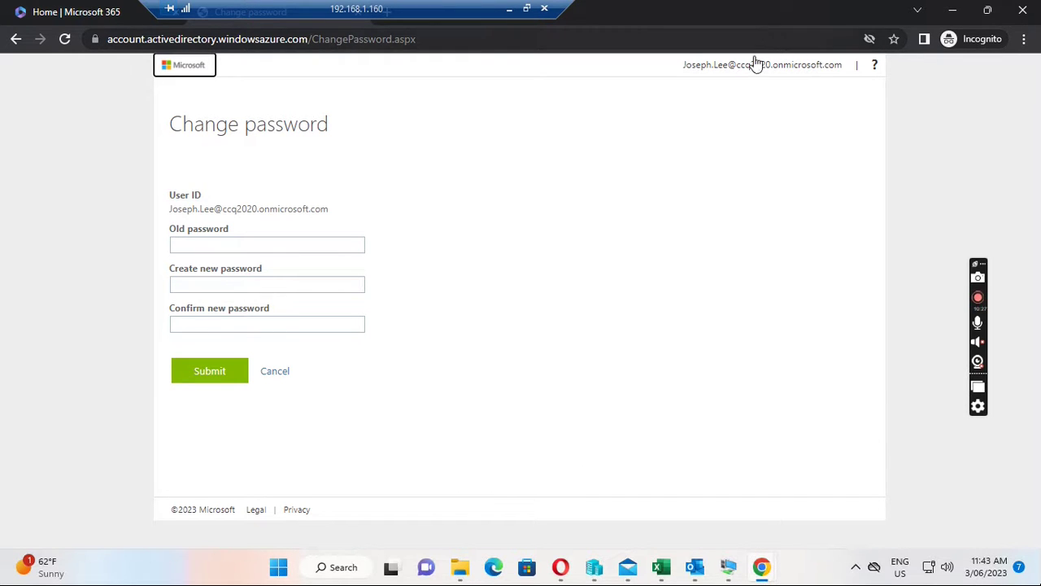
pyautogui.click(188, 244)
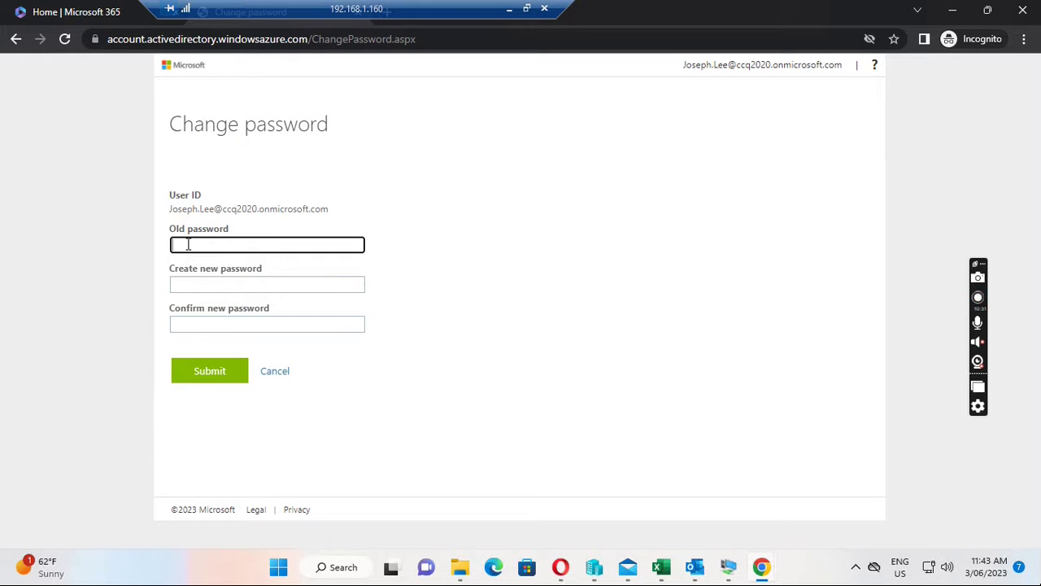
pyautogui.write('••••••••')
pyautogui.press('Tab')
pyautogui.write('••••••••')
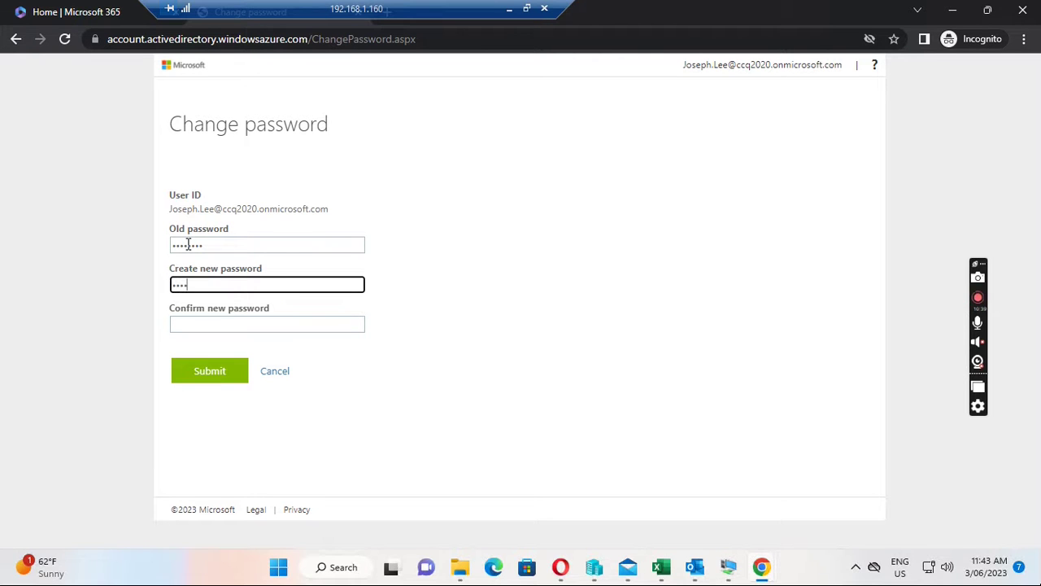
pyautogui.press('Tab')
pyautogui.write('••••••')
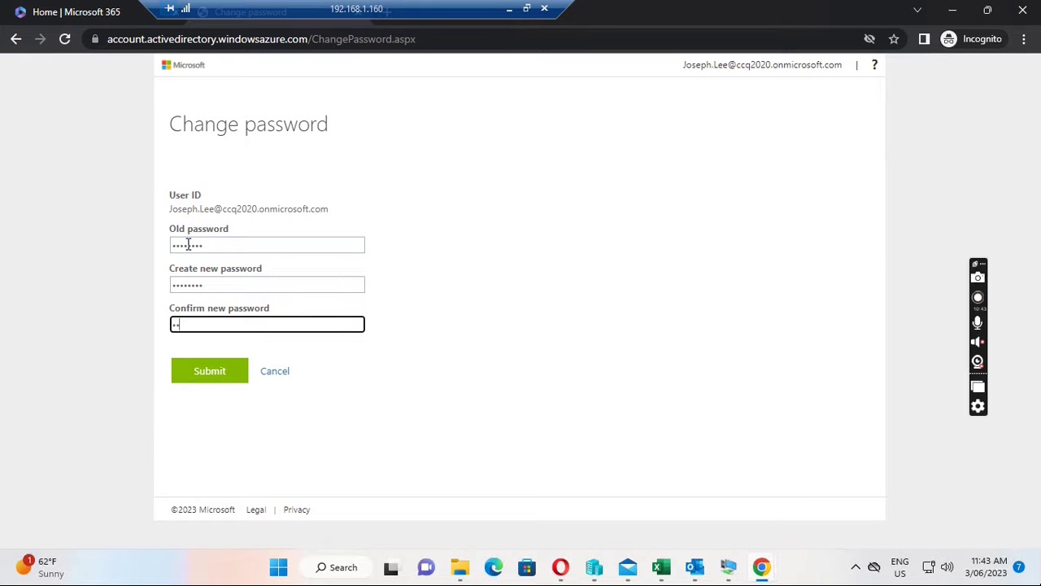
pyautogui.write('••')
pyautogui.click(213, 373)
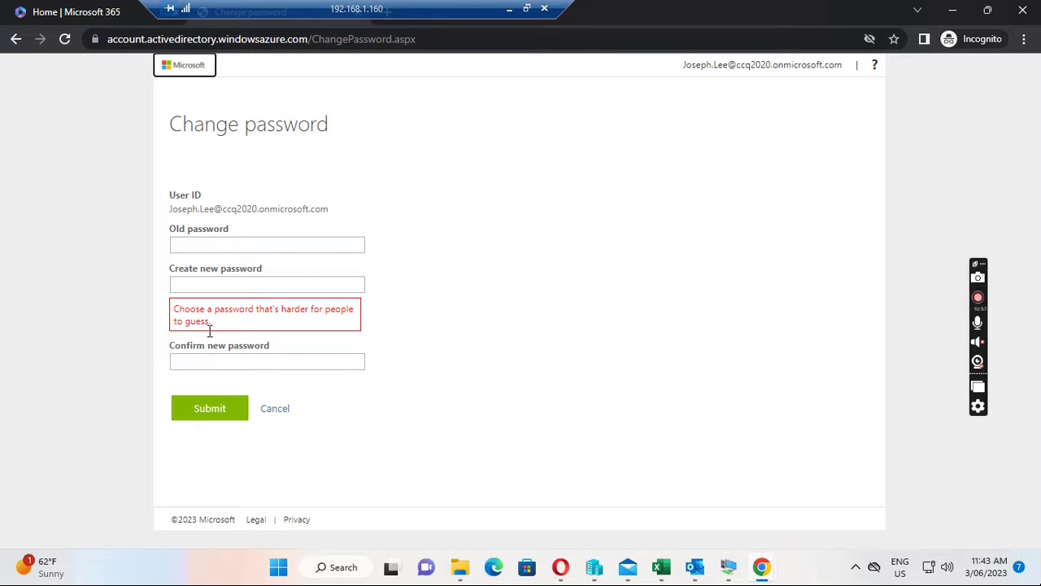
# Try to submit the password change with the old password and a longer, harder-to-guess new password plus confirmation.
pyautogui.click(216, 244)
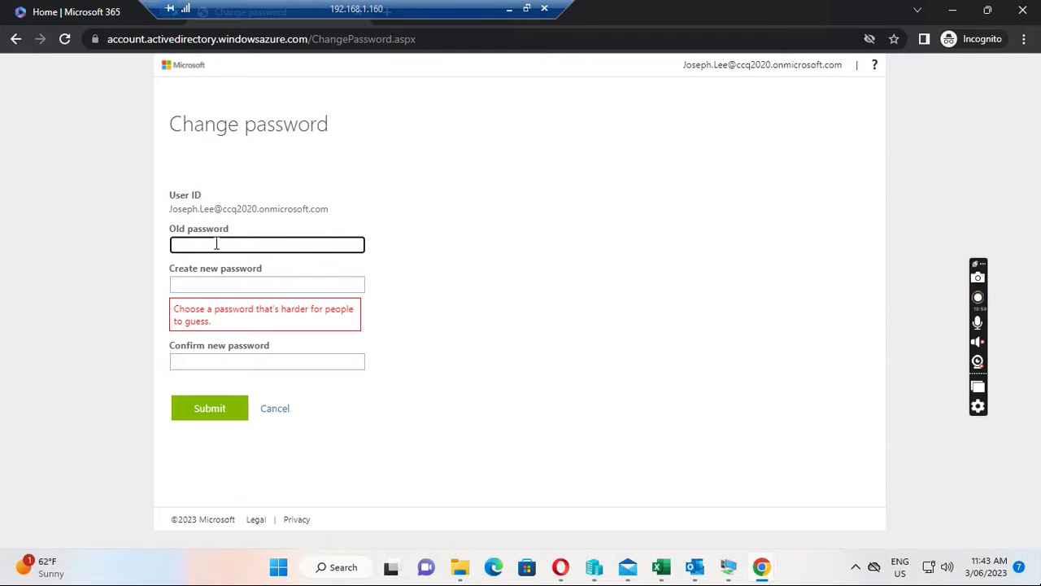
pyautogui.write('••••••••')
pyautogui.press('Tab')
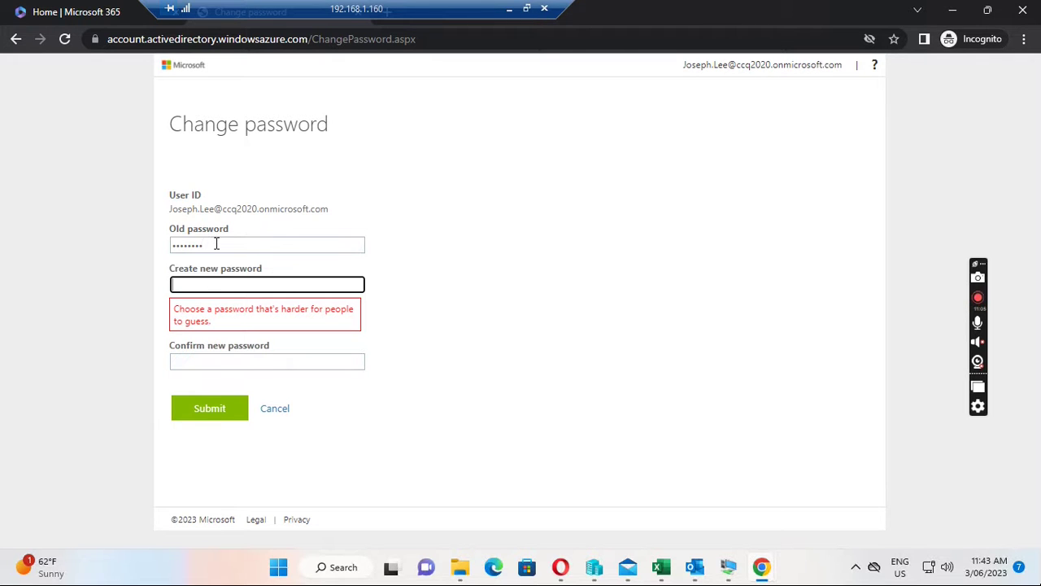
pyautogui.write('•••••••••••••')
pyautogui.press('Tab')
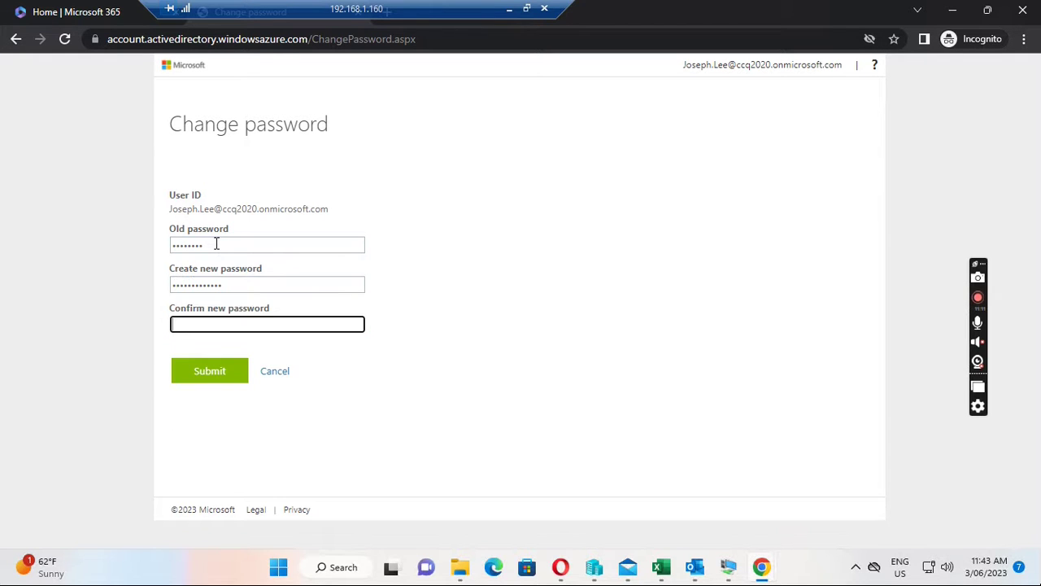
pyautogui.write('•••••••••••••')
pyautogui.click(205, 371)
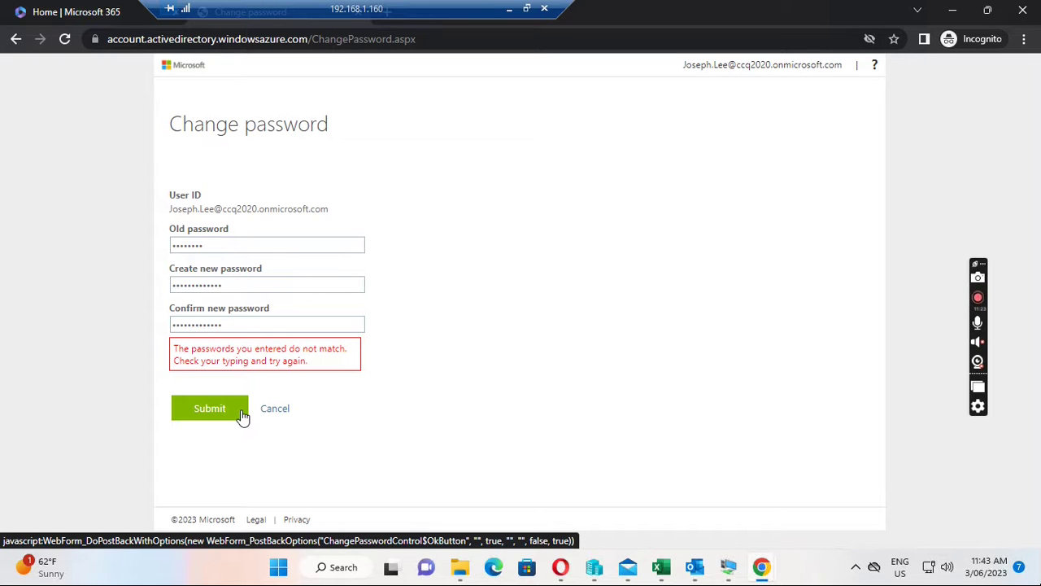
# Replace only the new password and its confirmation with matching entries and resubmit the password change.
pyautogui.moveTo(228, 285); pyautogui.dragTo(167, 285)
pyautogui.write('******')
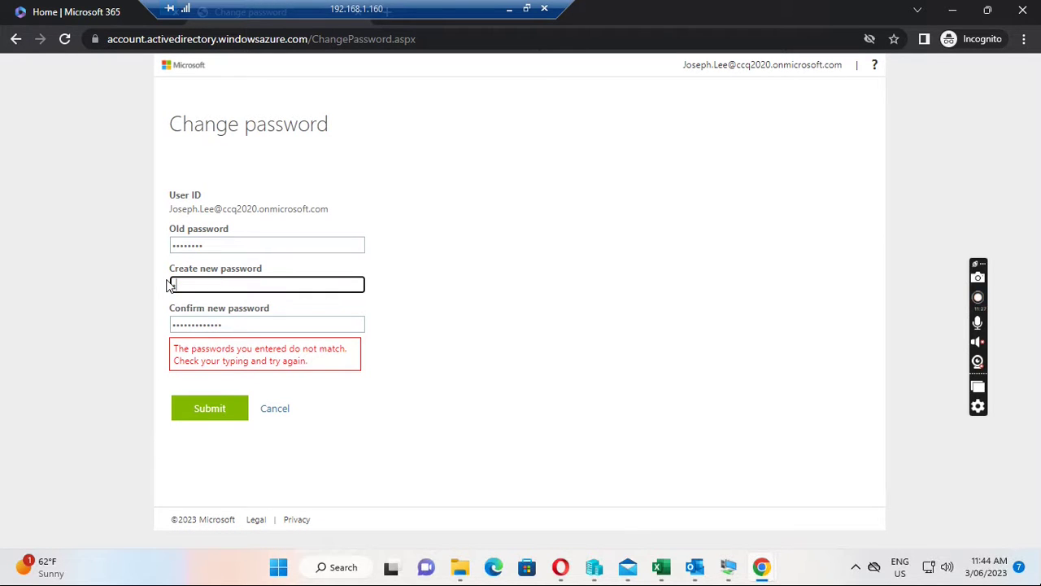
pyautogui.write('*******')
pyautogui.press('Tab')
pyautogui.write('*****')
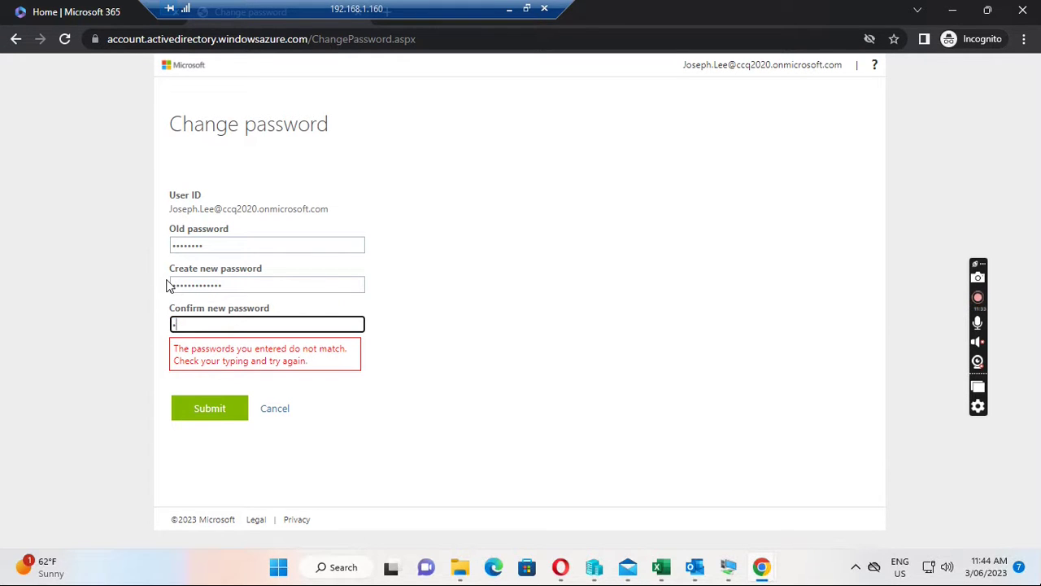
pyautogui.write('********')
pyautogui.click(213, 415)
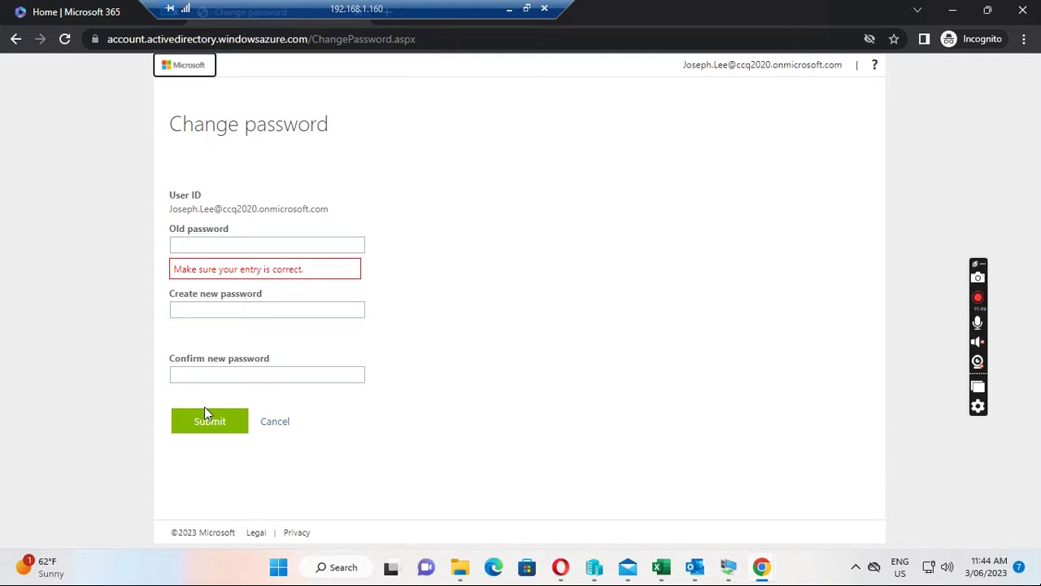
# Change the user's password by filling in the old password, the new password and the confirmation afresh, and submit the form.
pyautogui.click(208, 245)
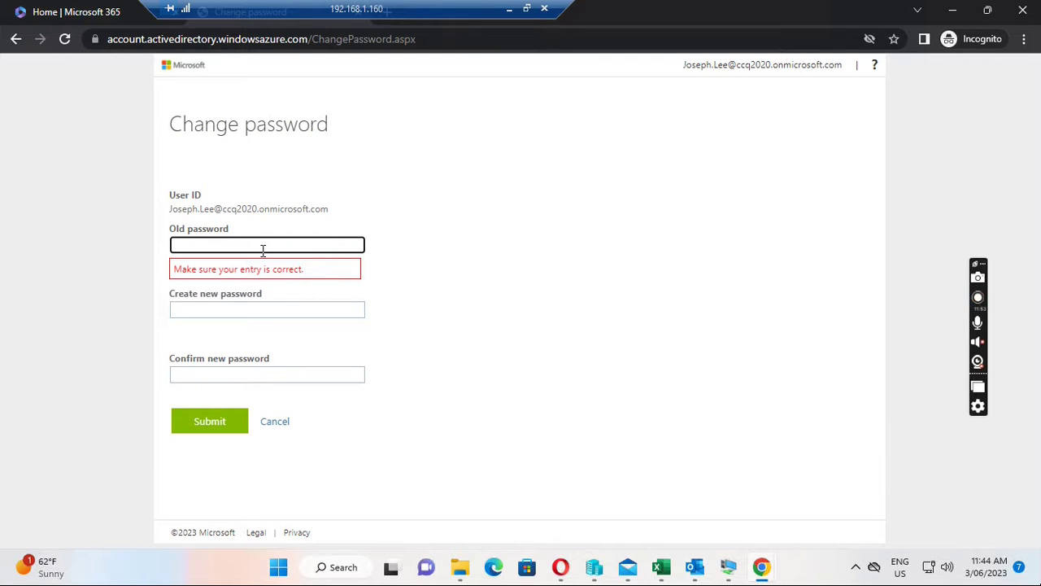
pyautogui.write('••••••••')
pyautogui.press('Tab')
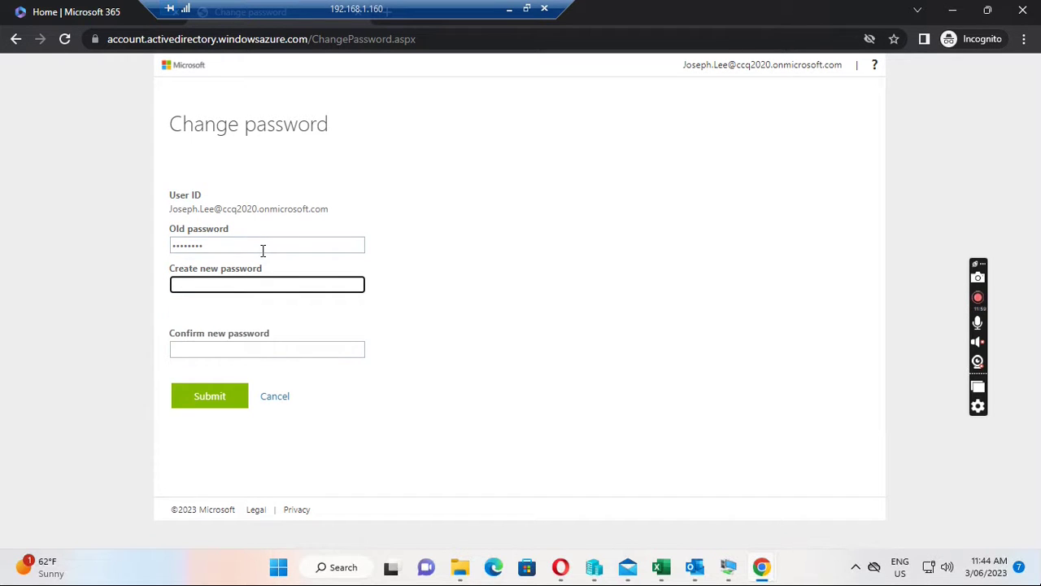
pyautogui.write('•••••••••••••')
pyautogui.press('Tab')
pyautogui.write('•••••')
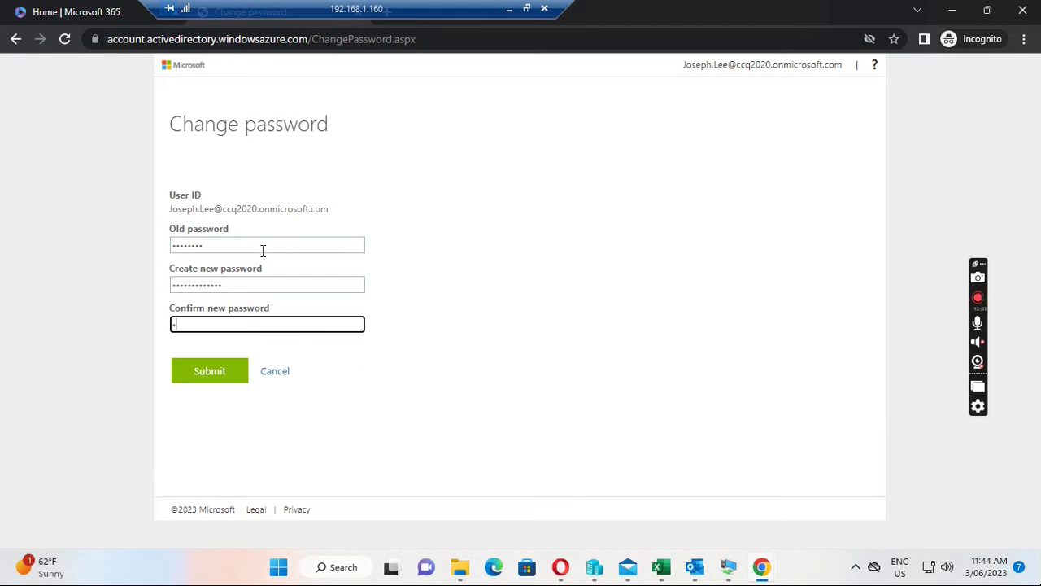
pyautogui.write('••••••••')
pyautogui.click(204, 379)
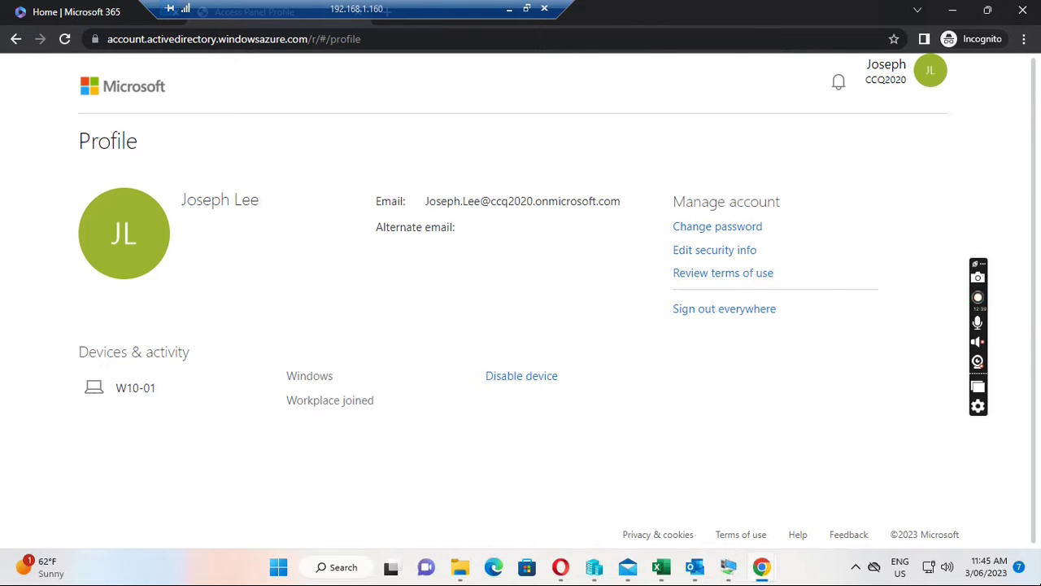
pyautogui.click(16, 39)
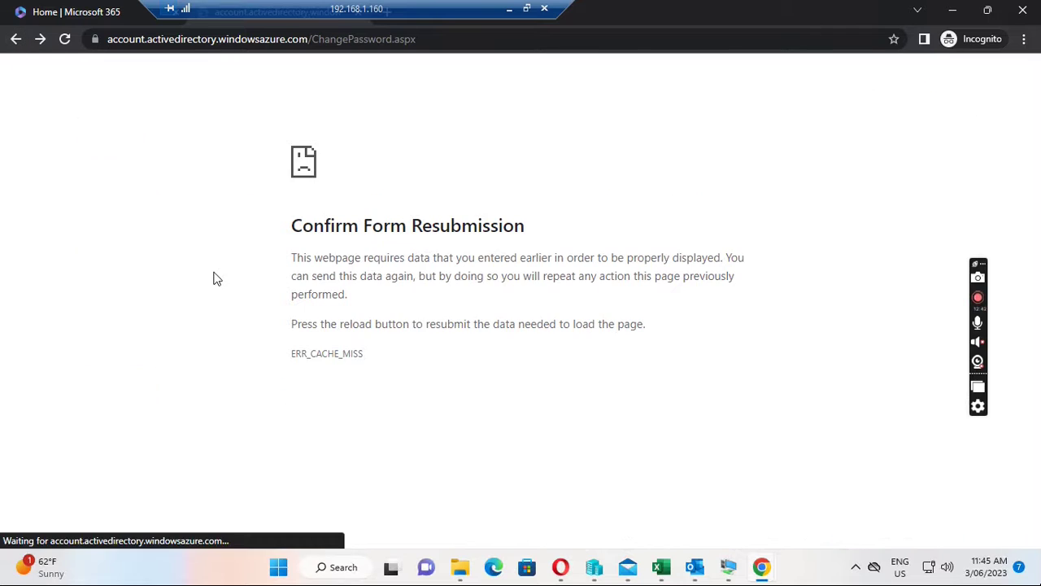
pyautogui.click(280, 43)
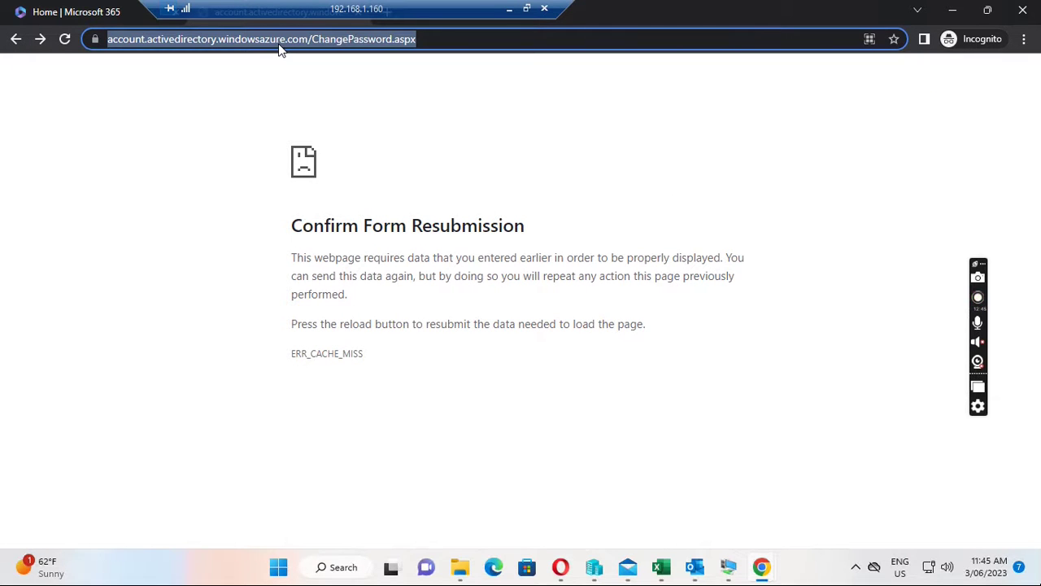
pyautogui.write('www.office.com')
pyautogui.press('Return')
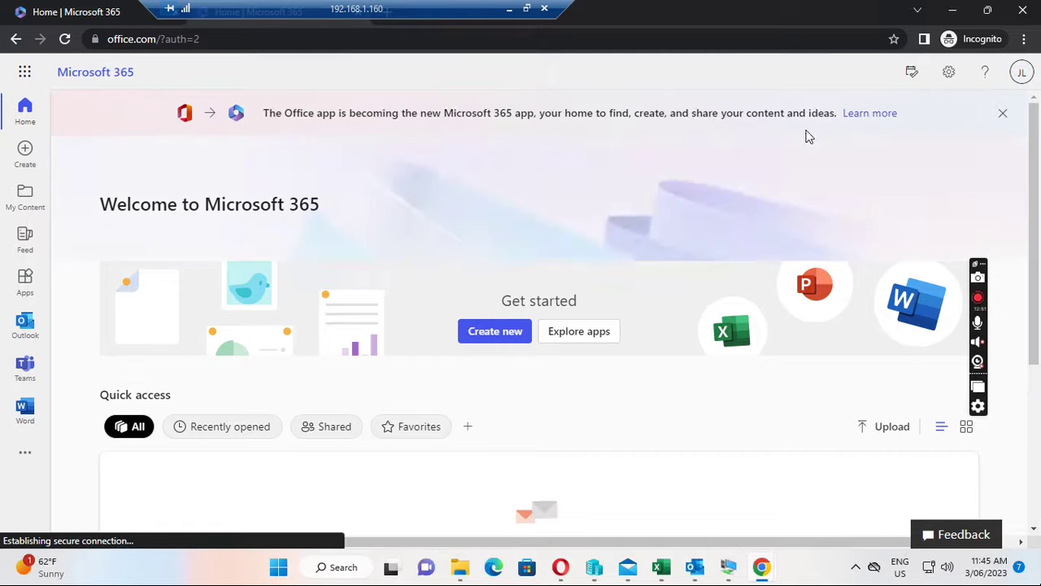
# Open the user's account page from Microsoft 365 and verify the identity with the new account password.
pyautogui.click(1024, 74)
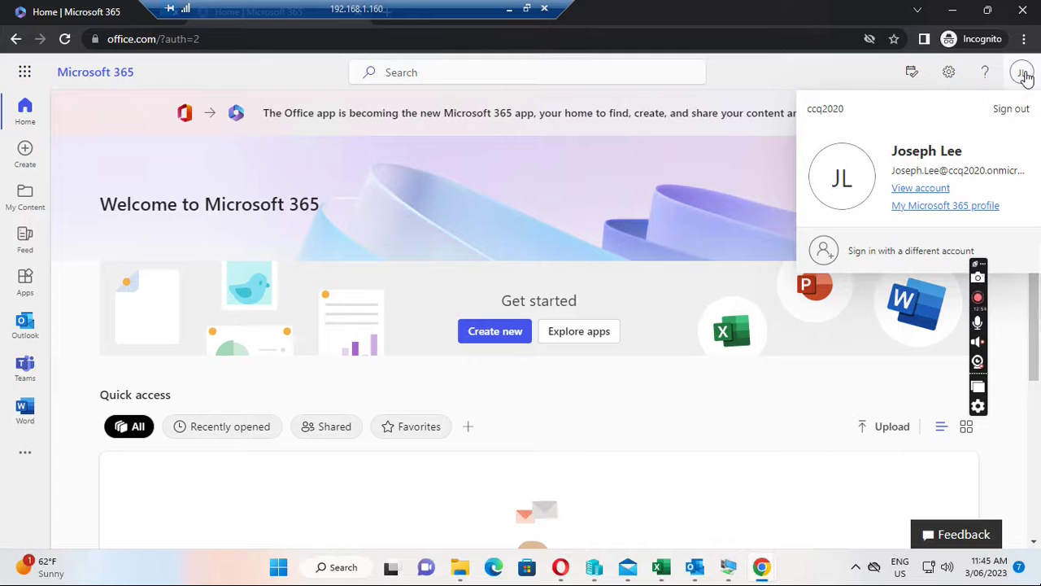
pyautogui.click(914, 190)
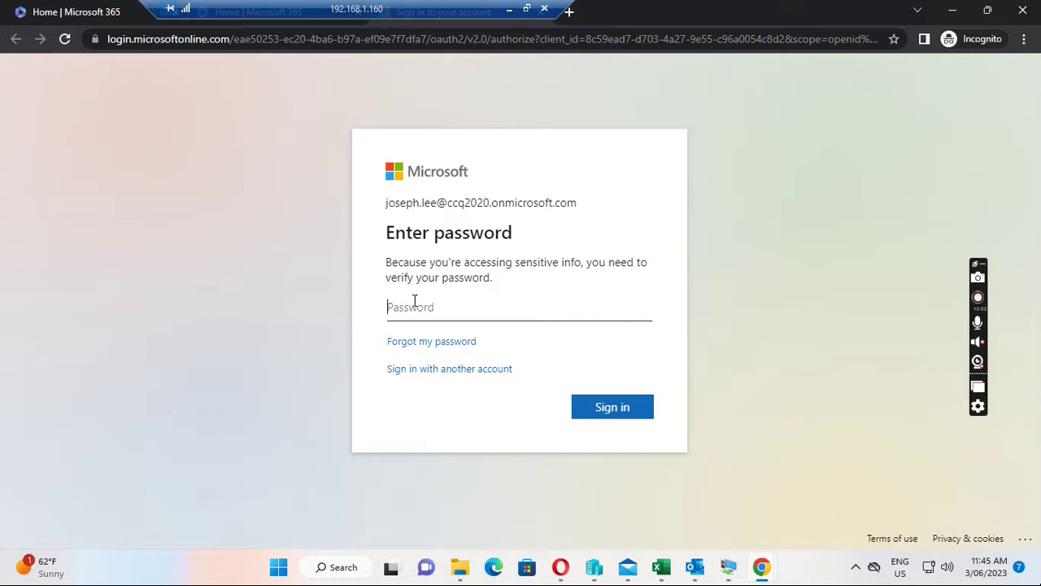
pyautogui.write('•••••••••••••')
pyautogui.click(608, 410)
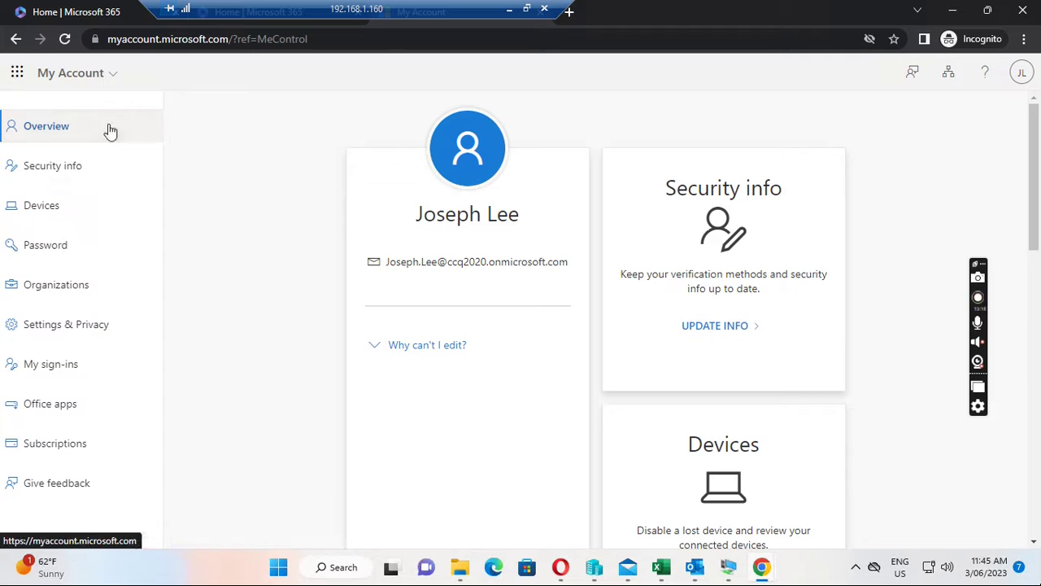
# Open the password change form, cancel it to reach the Profile page, and sign the user out everywhere.
pyautogui.click(50, 251)
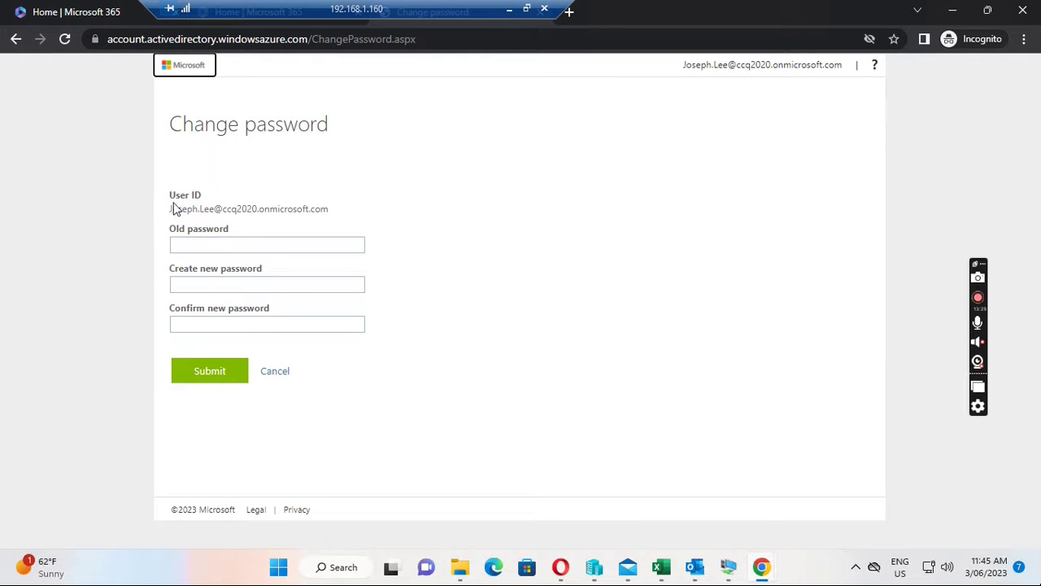
pyautogui.click(276, 372)
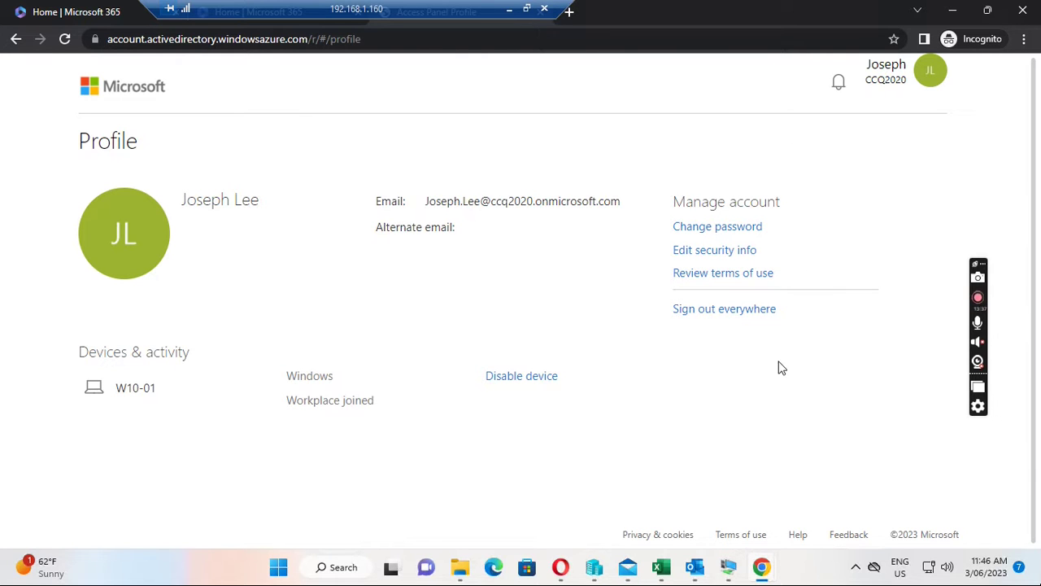
pyautogui.click(729, 317)
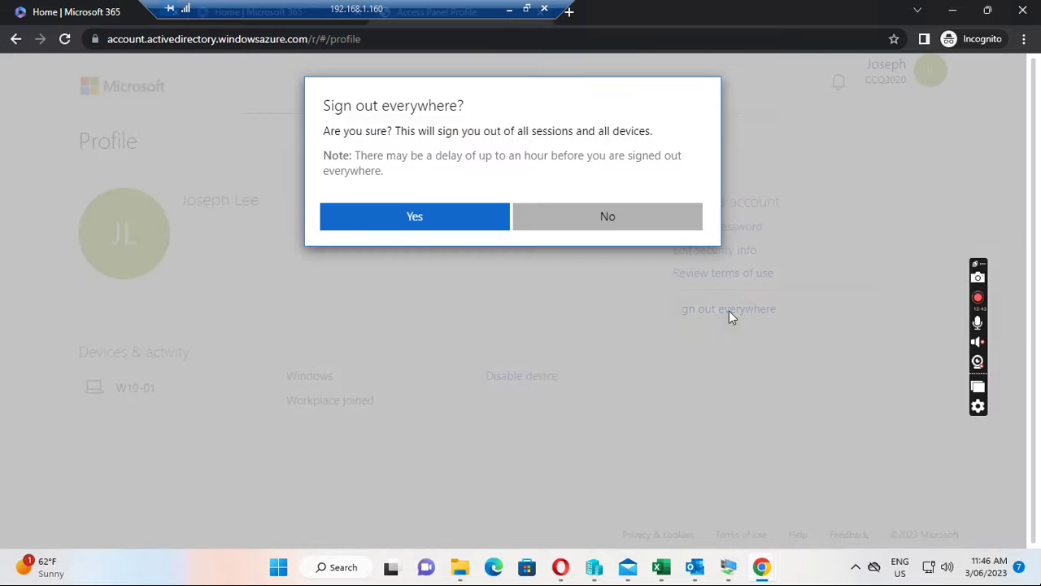
pyautogui.click(416, 221)
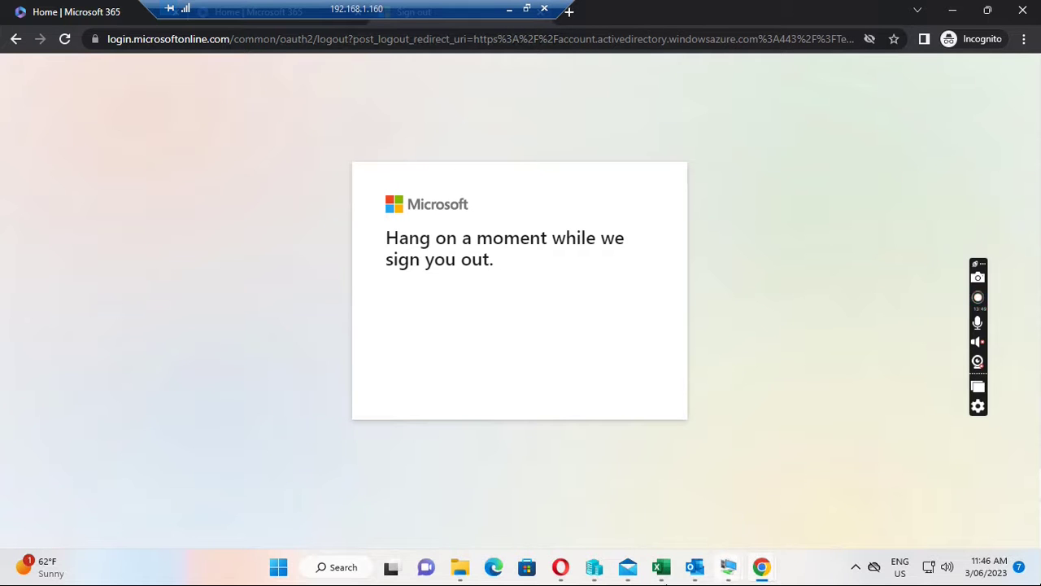
# Switch to the W10-workgroup virtual machine in full screen and sign out of Microsoft 365 in its browser.
pyautogui.moveTo(737, 561)
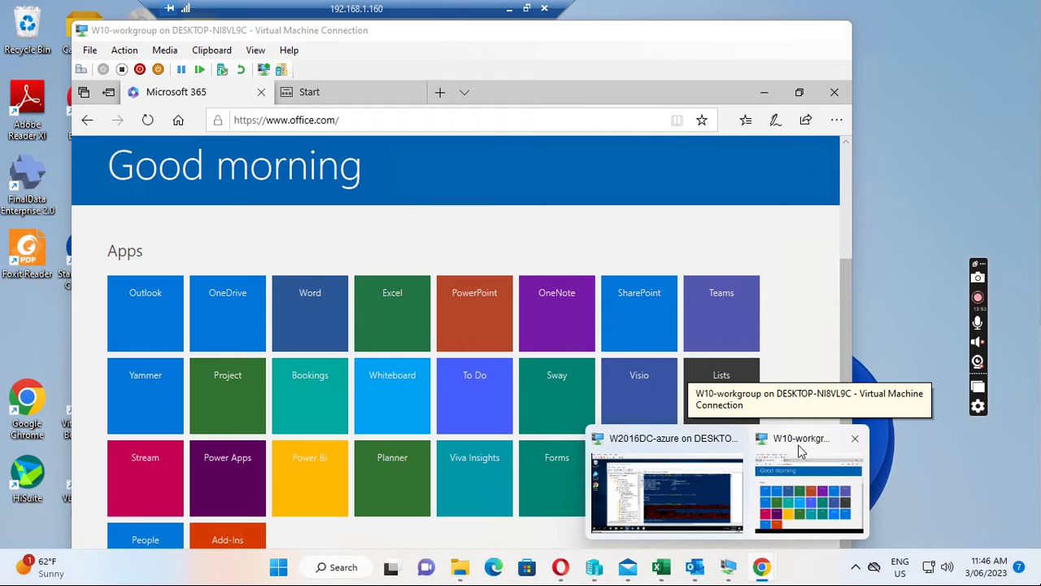
pyautogui.click(804, 456)
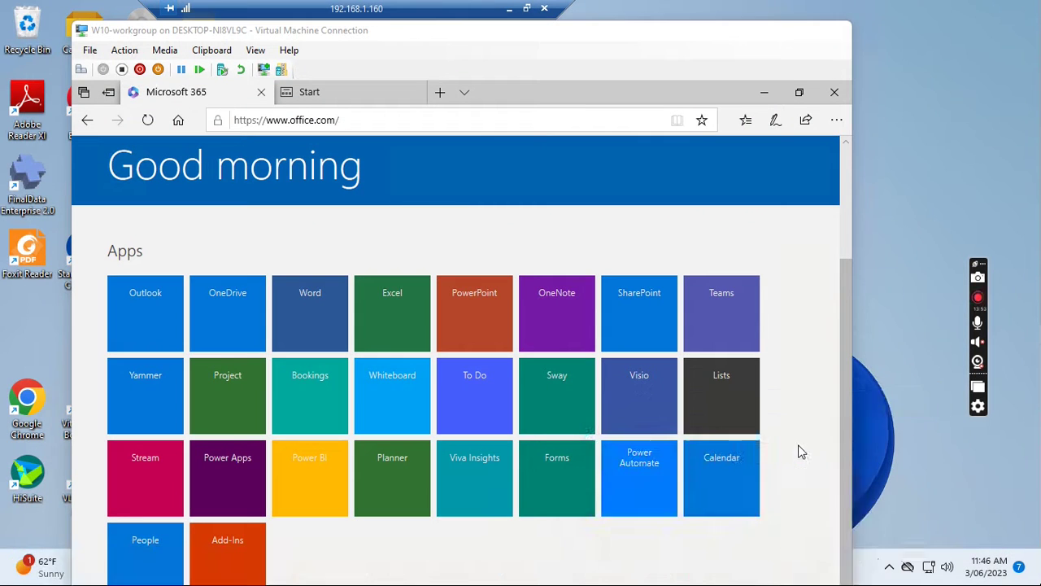
pyautogui.click(799, 30)
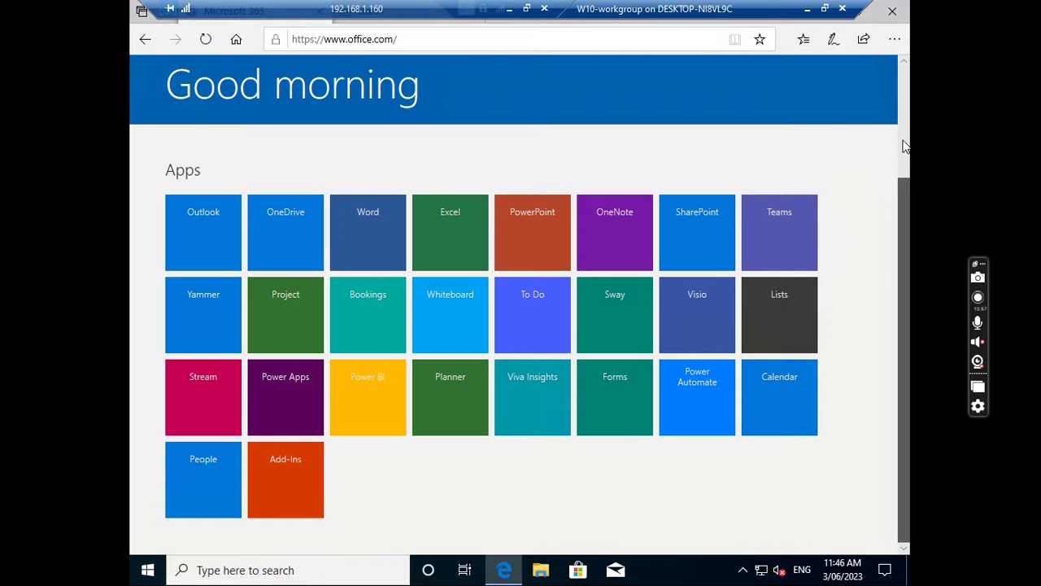
pyautogui.scroll(2, 906, 195)
pyautogui.click(867, 76)
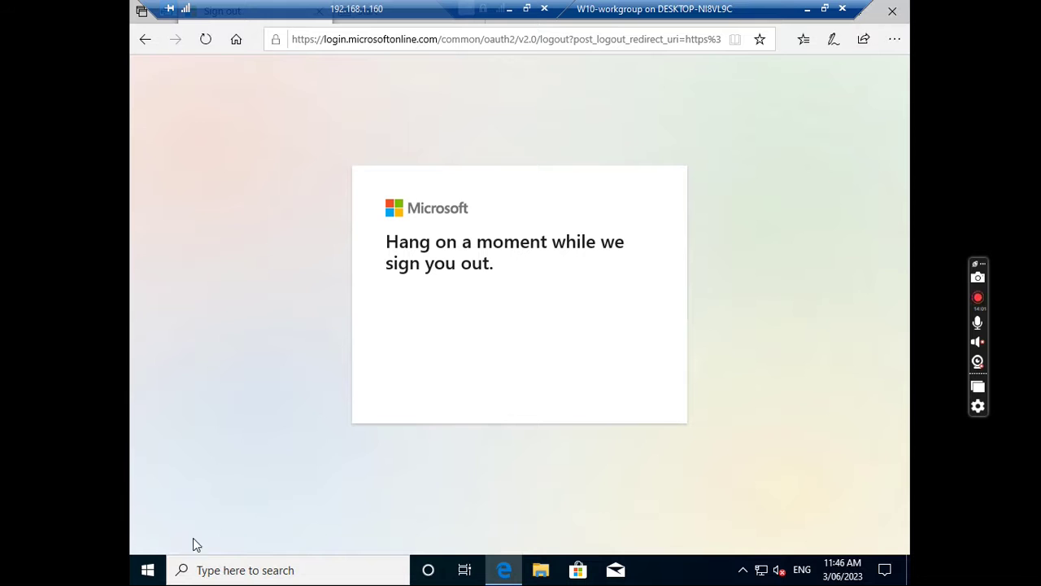
# Sign the current user out of Windows on the W10-workgroup virtual machine.
pyautogui.click(147, 568)
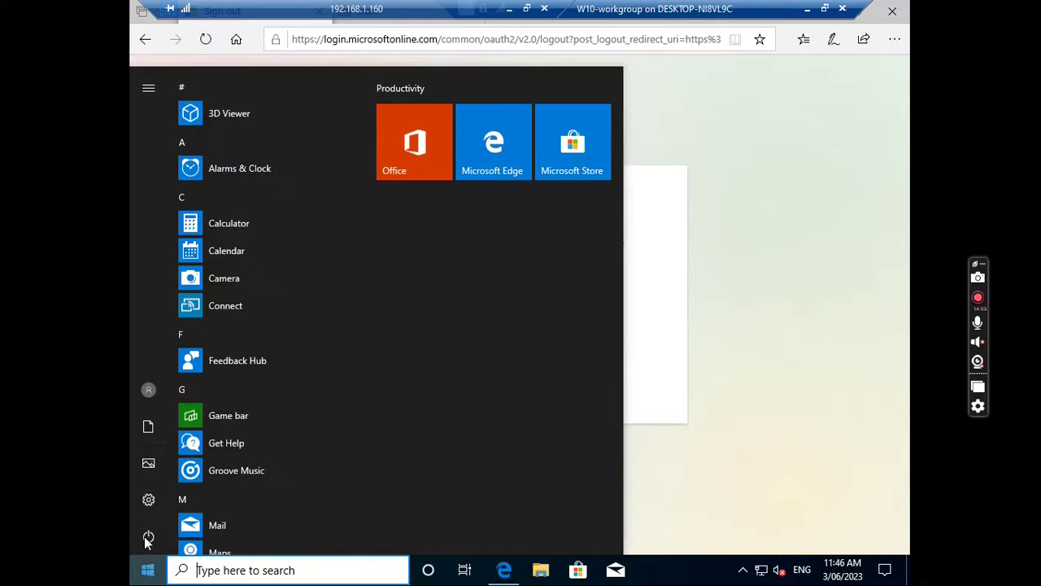
pyautogui.click(150, 390)
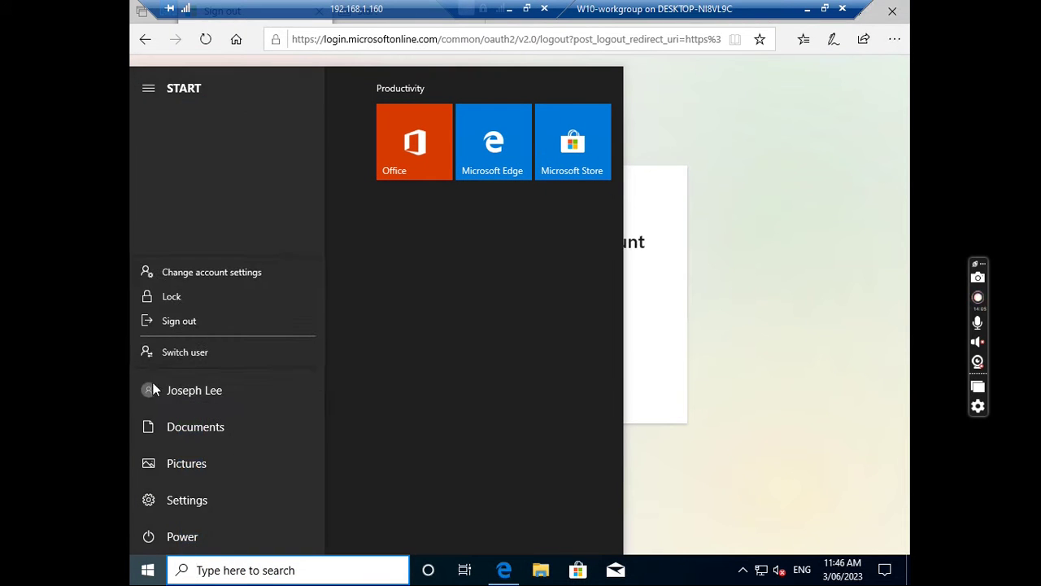
pyautogui.click(184, 320)
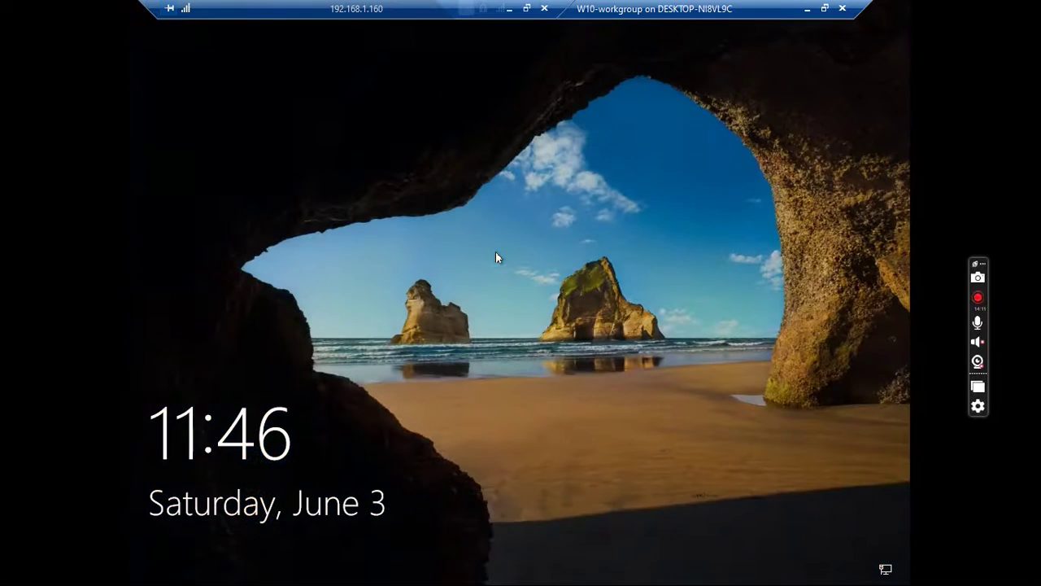
# Sign in to Windows on the W10-workgroup virtual machine with the user's account password instead of the PIN.
pyautogui.click(475, 294)
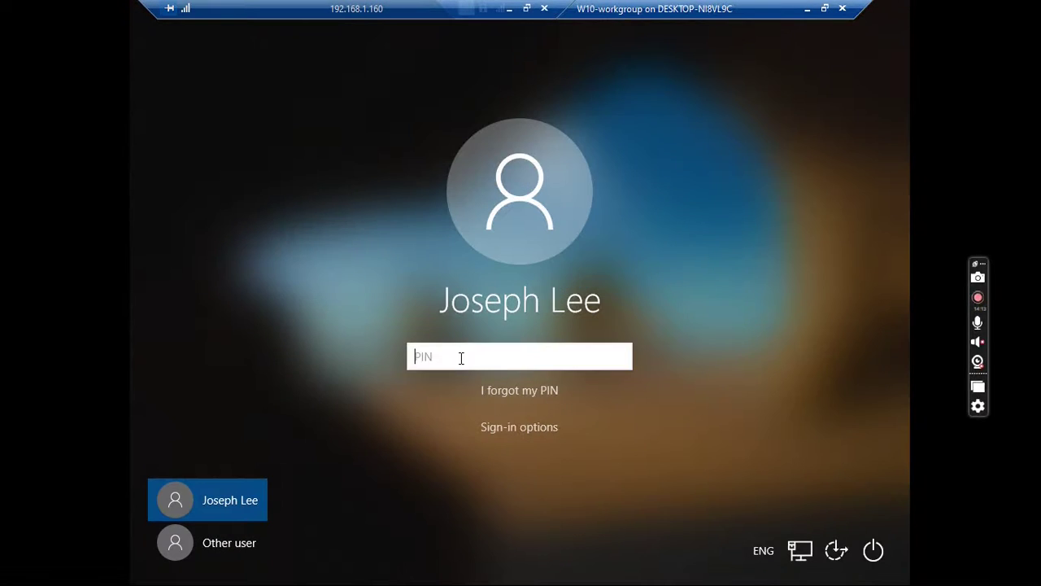
pyautogui.click(516, 427)
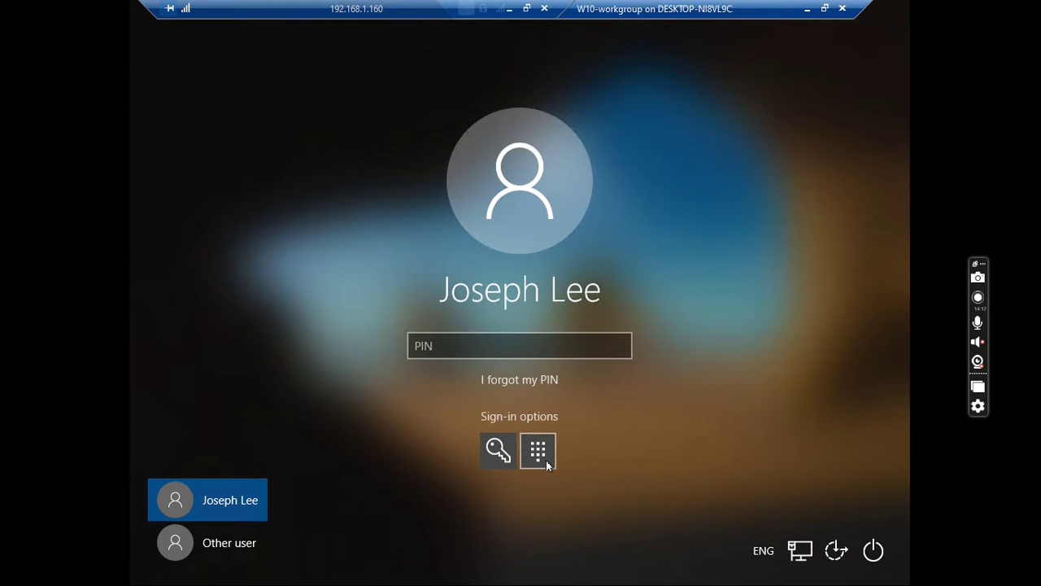
pyautogui.click(496, 450)
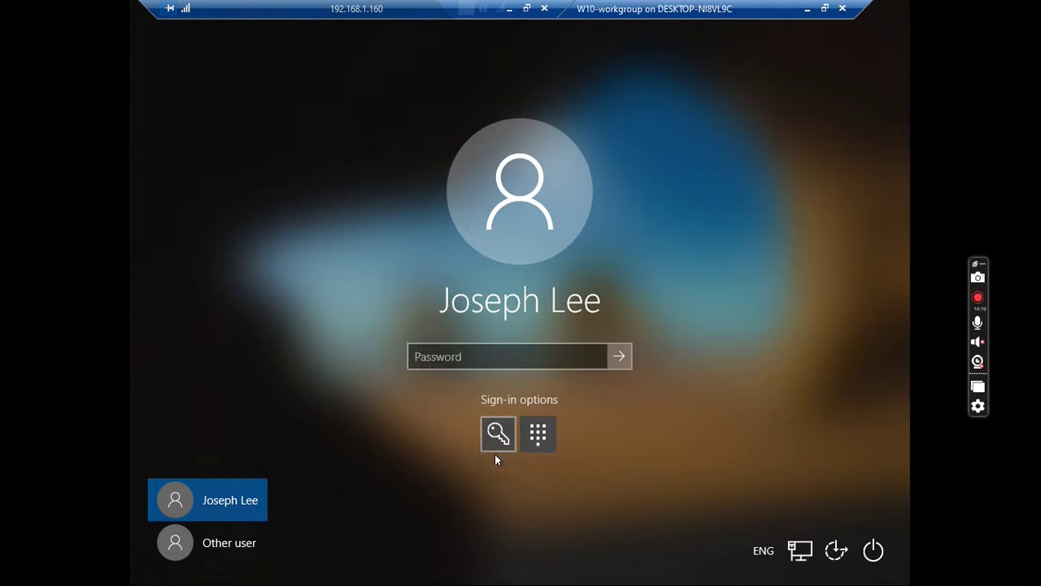
pyautogui.write('•')
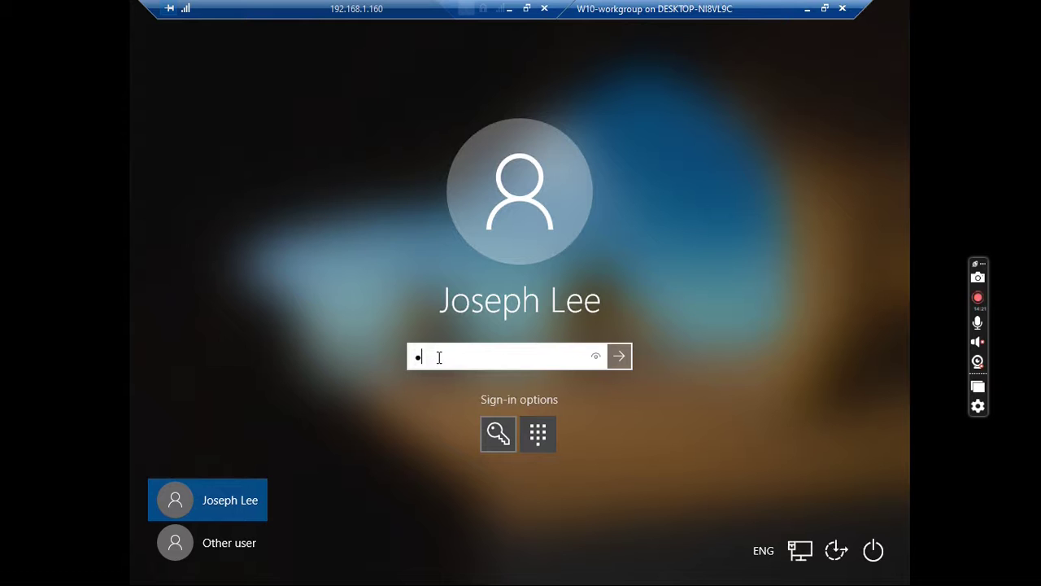
pyautogui.write('••••••')
pyautogui.press('Return')
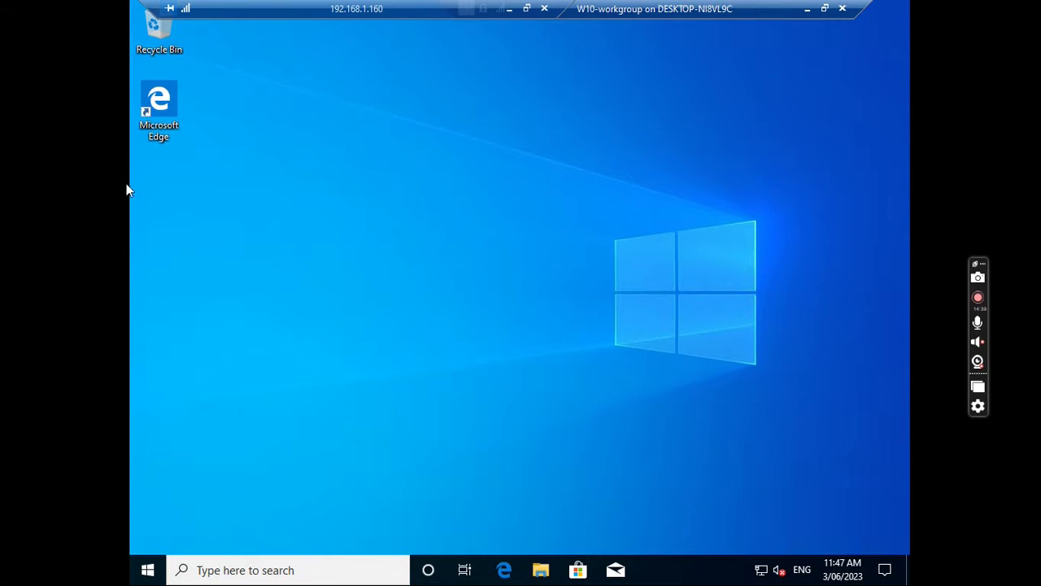
# Open Microsoft 365 in Microsoft Edge and sign in with the account password, staying signed in and never saving the password in the browser.
pyautogui.doubleClick(157, 106)
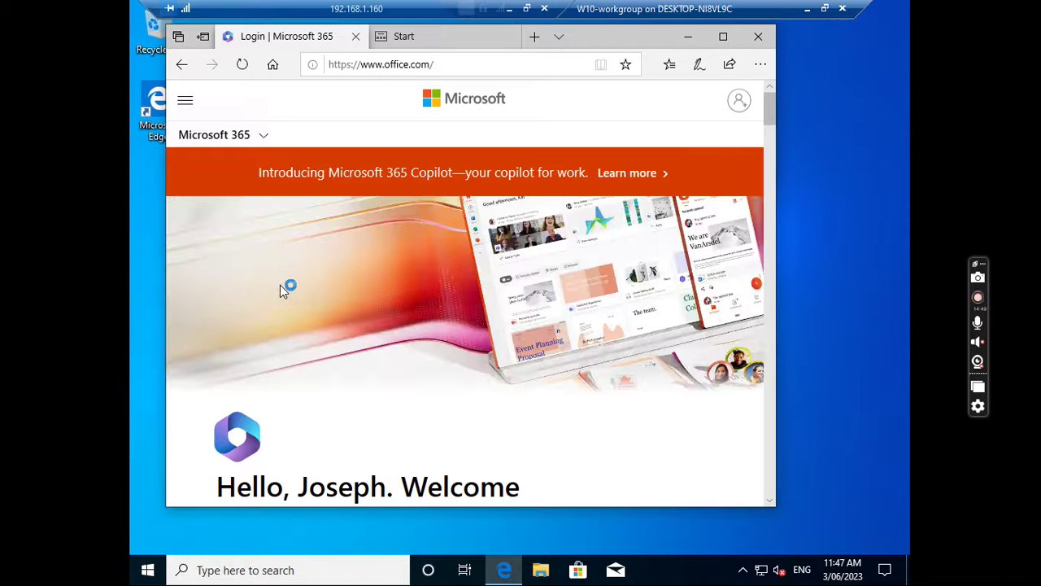
pyautogui.scroll(-3, 325, 255)
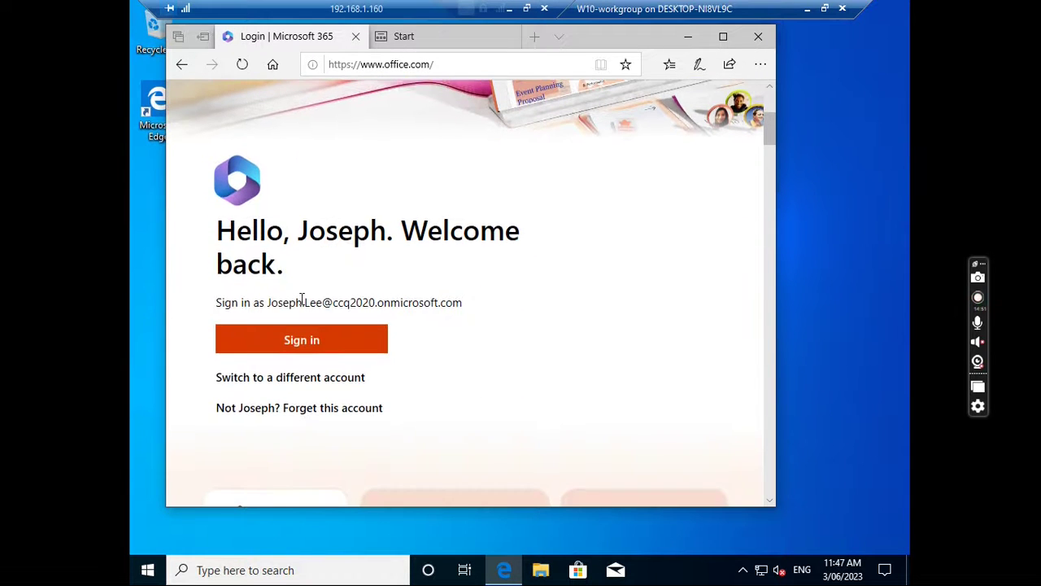
pyautogui.click(302, 342)
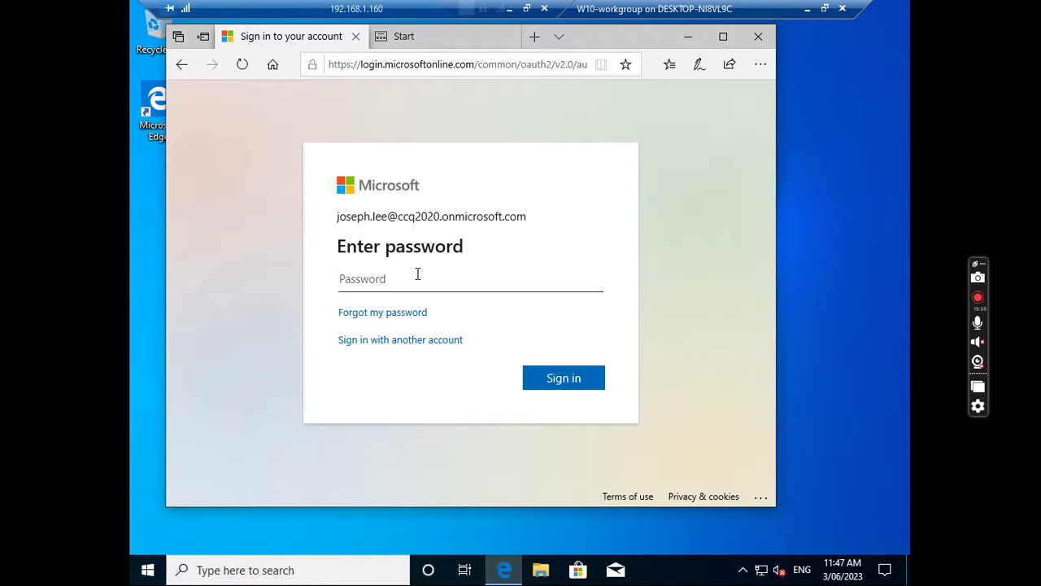
pyautogui.write('•••••••••••')
pyautogui.click(574, 379)
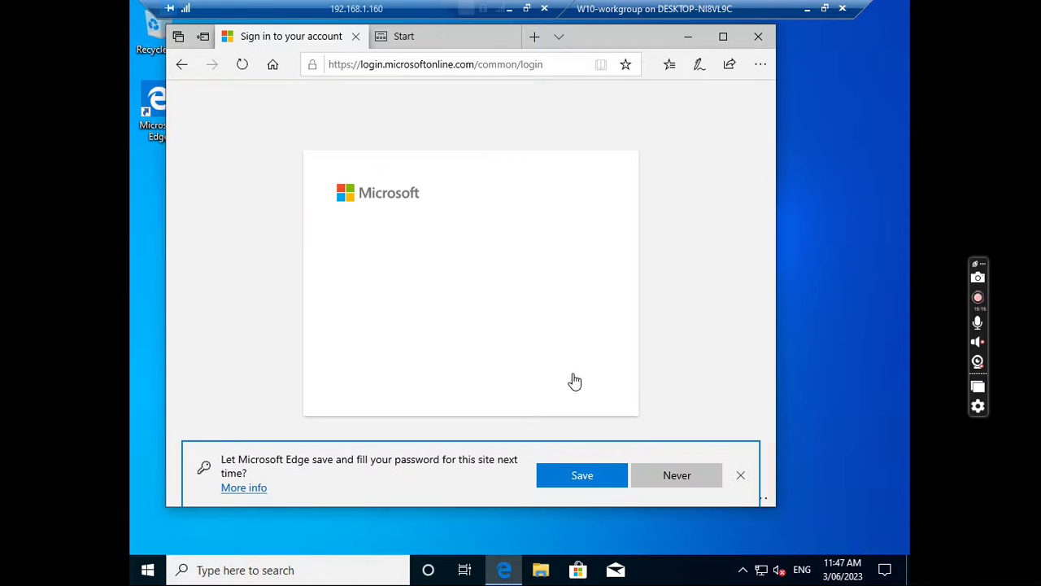
pyautogui.click(574, 379)
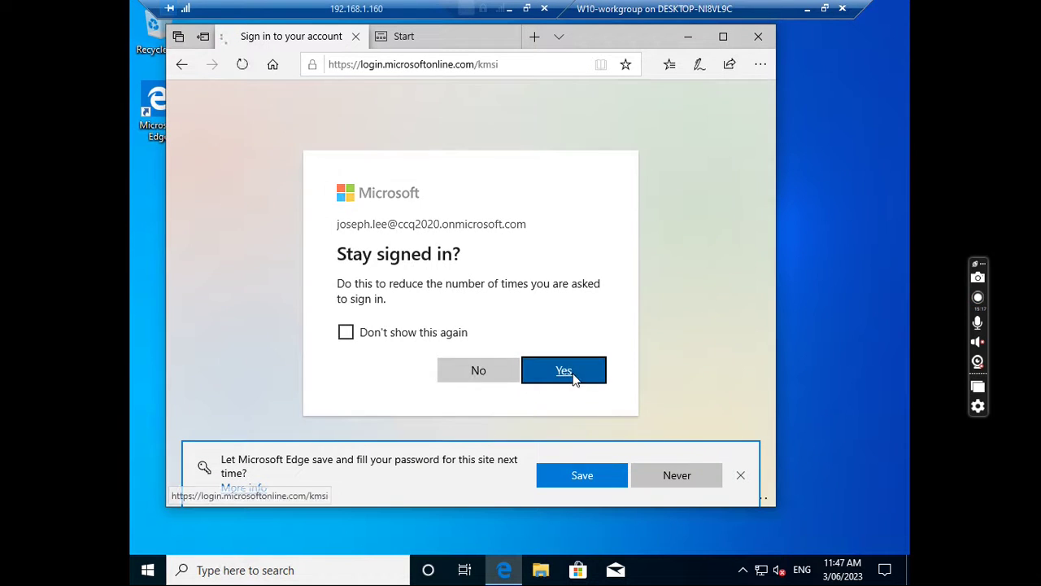
pyautogui.click(683, 478)
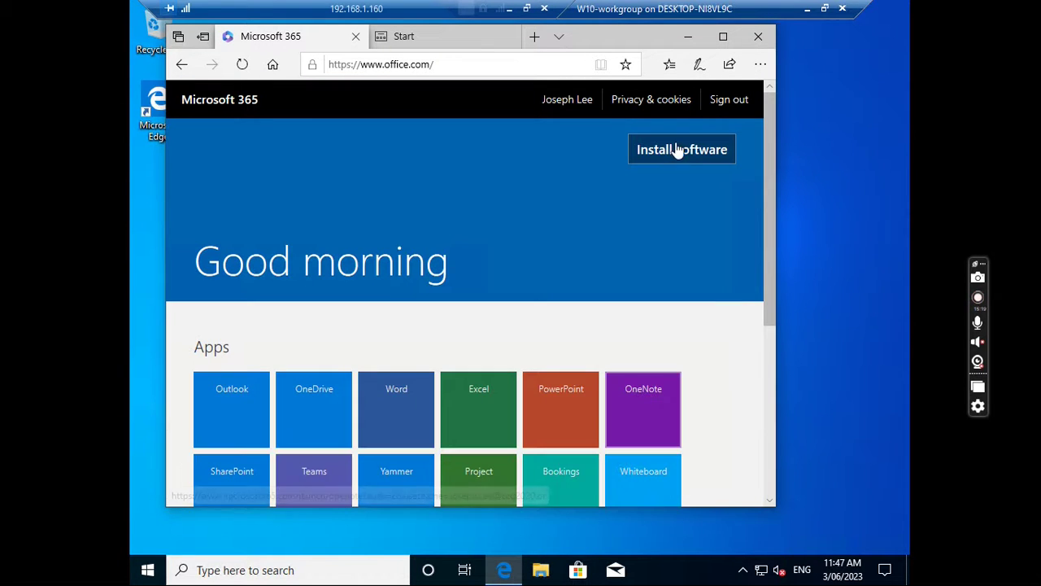
# Look through the apps on the signed-in user's Microsoft 365 home page.
pyautogui.moveTo(770, 188); pyautogui.dragTo(745, 327)
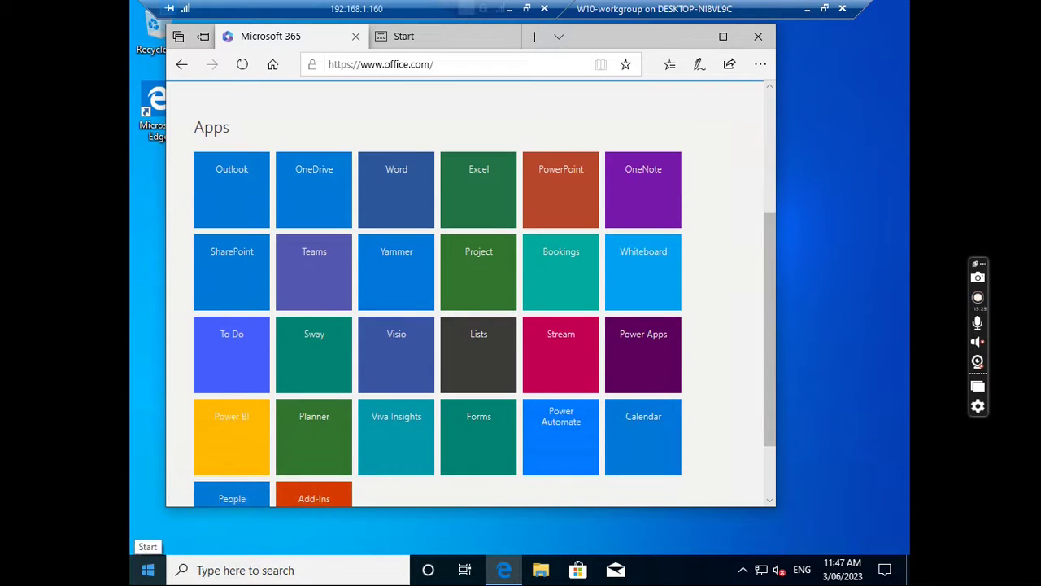
pyautogui.click(149, 576)
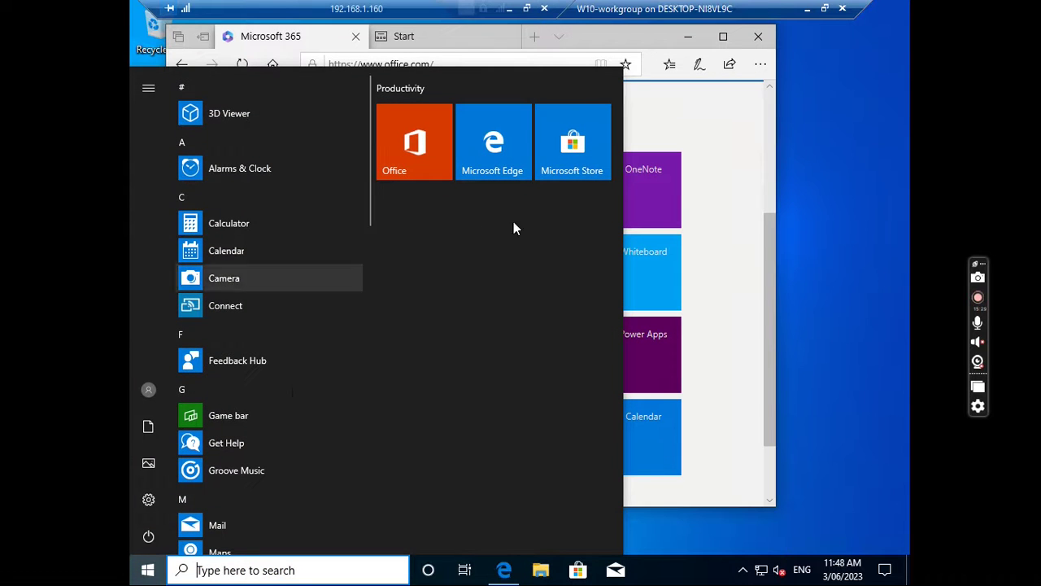
pyautogui.moveTo(148, 399)
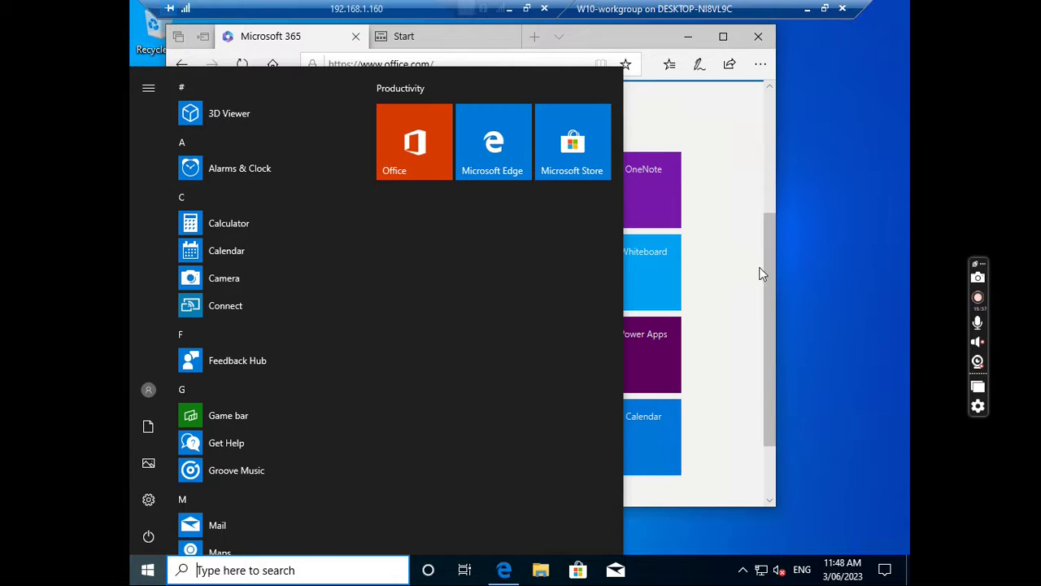
pyautogui.moveTo(772, 258); pyautogui.dragTo(772, 224)
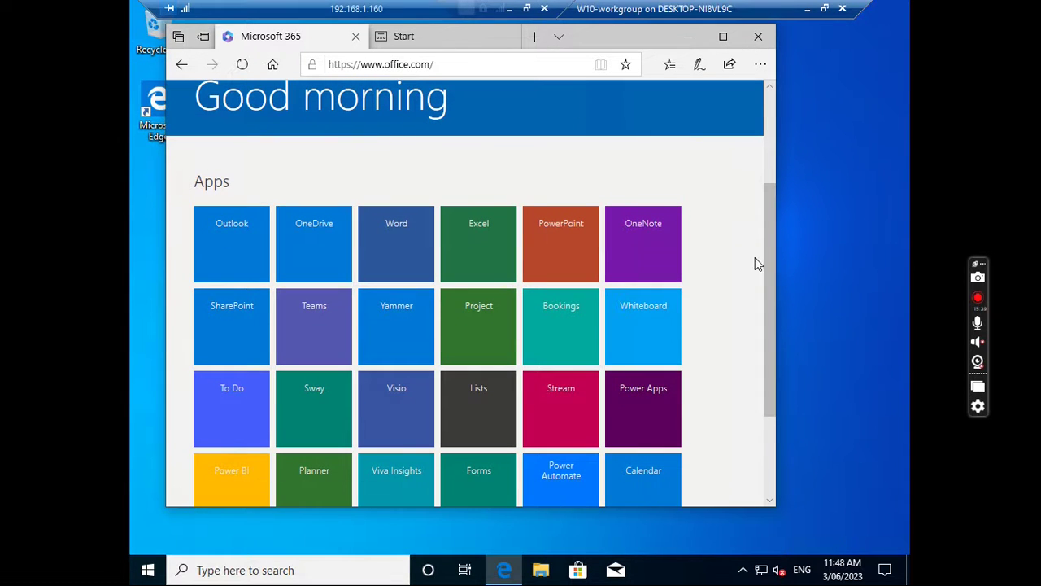
pyautogui.moveTo(773, 237); pyautogui.dragTo(774, 186)
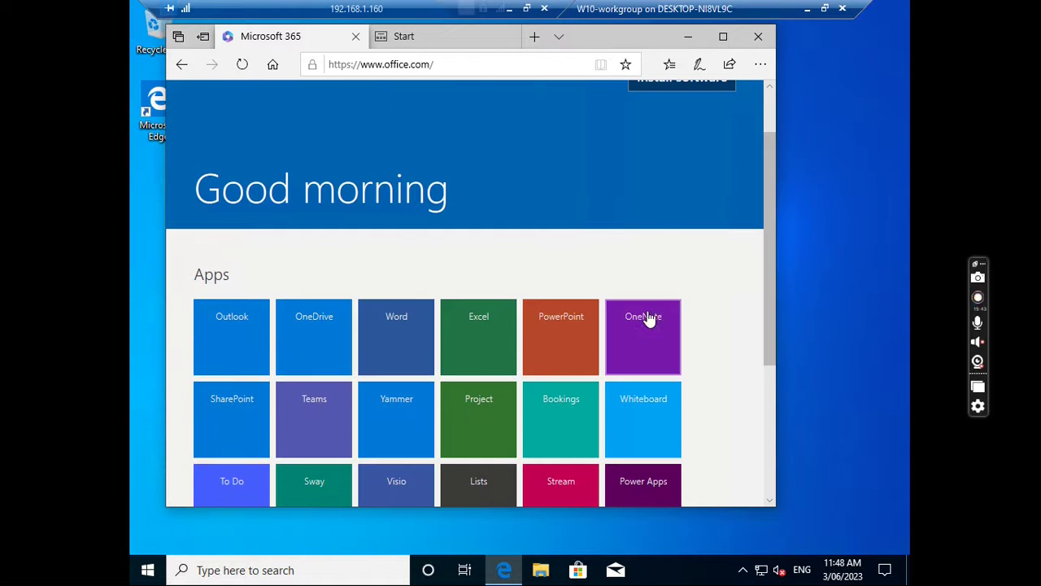
pyautogui.moveTo(768, 222); pyautogui.dragTo(757, 325)
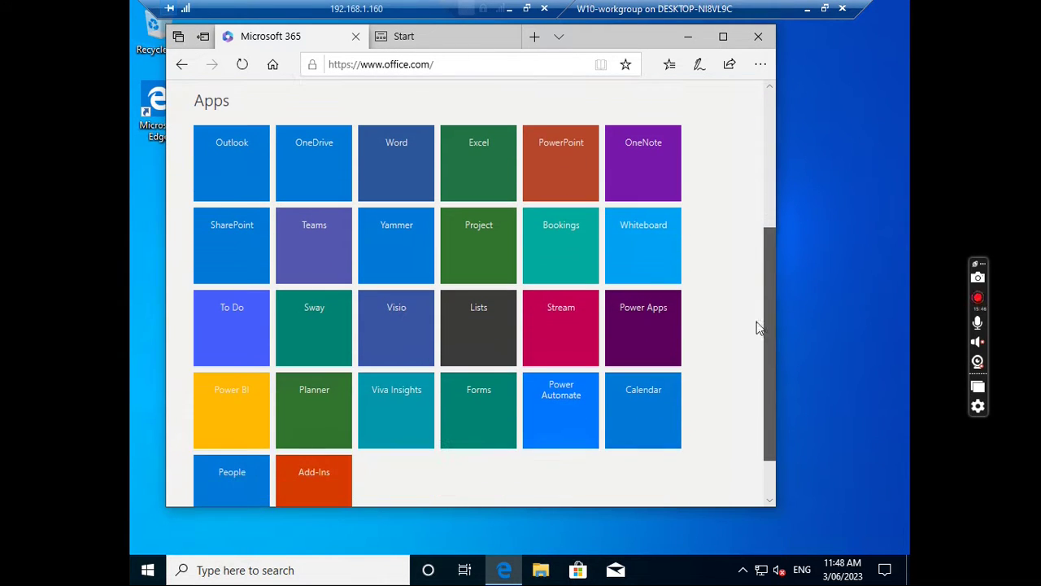
# Sign the user out of Windows, leaving the Microsoft 365 session signed in.
pyautogui.click(155, 574)
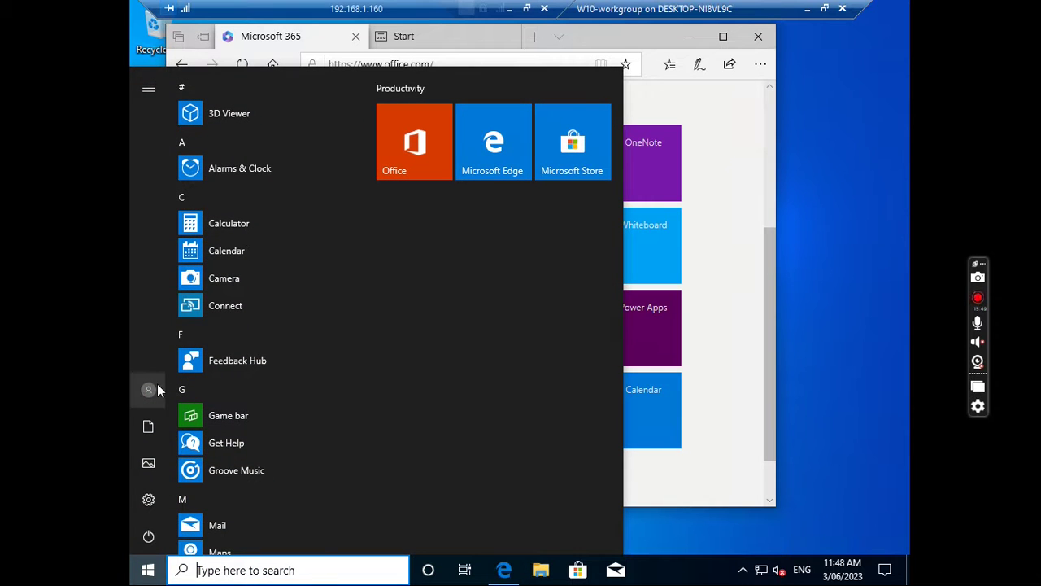
pyautogui.click(147, 394)
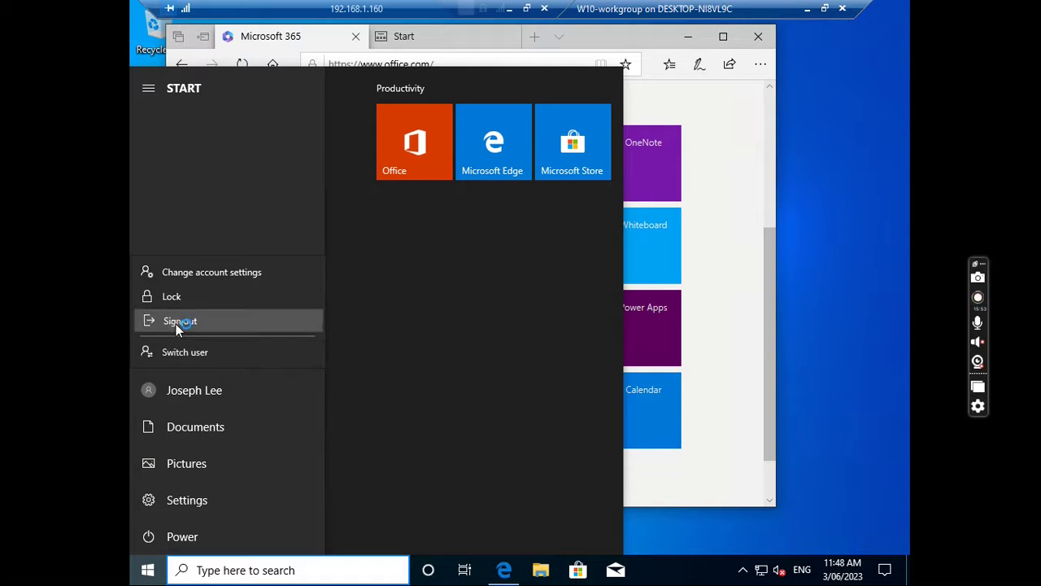
pyautogui.click(176, 324)
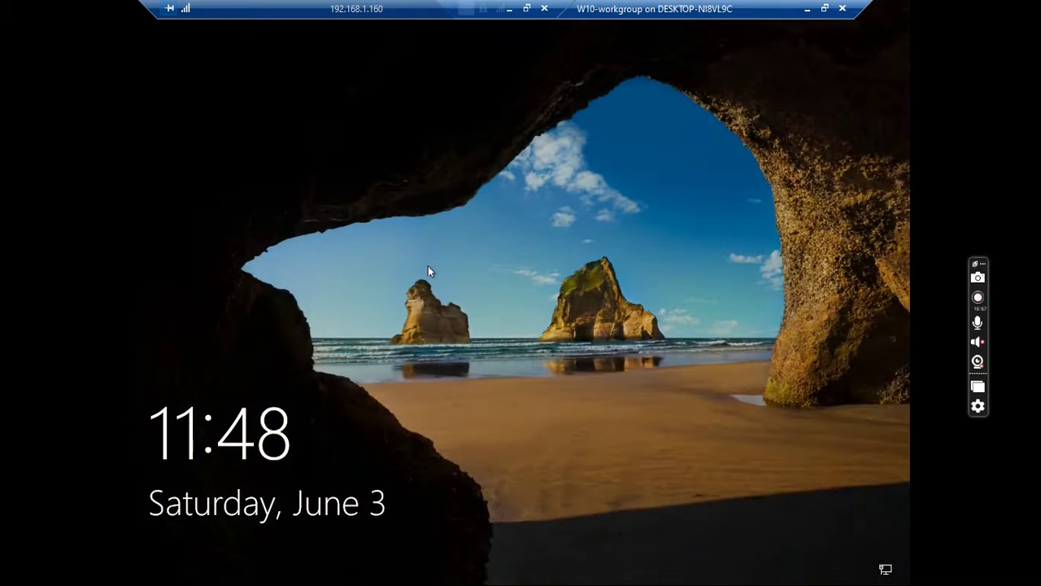
# Sign back in to Windows as the same user, choosing password sign-in and entering the account password.
pyautogui.click(430, 271)
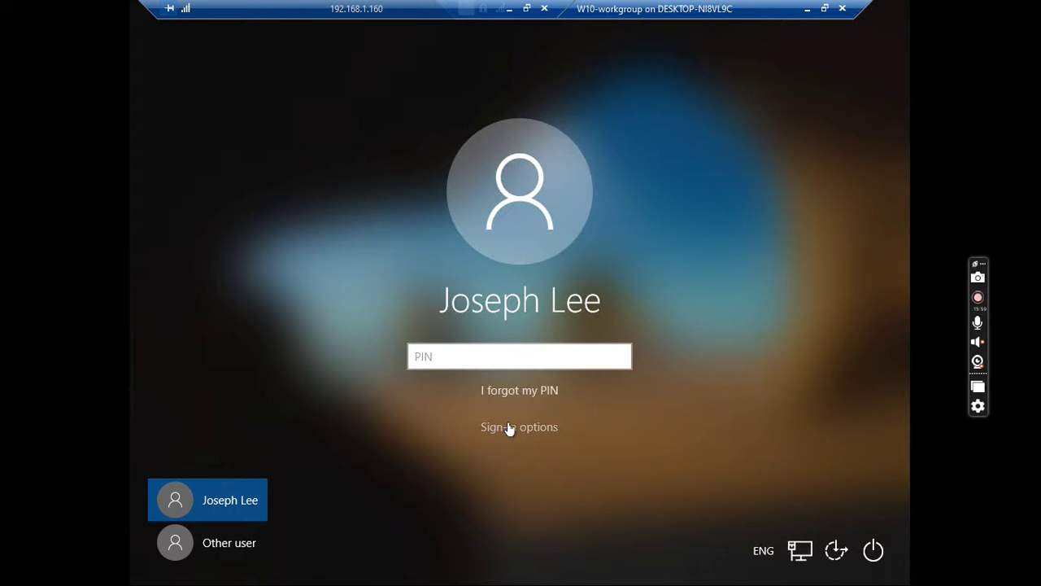
pyautogui.click(487, 425)
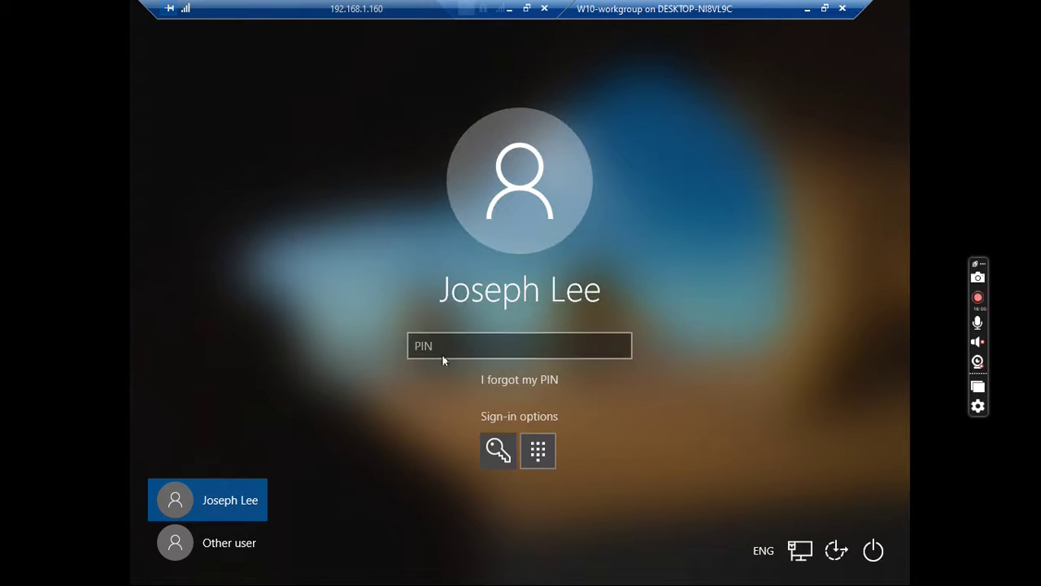
pyautogui.click(494, 443)
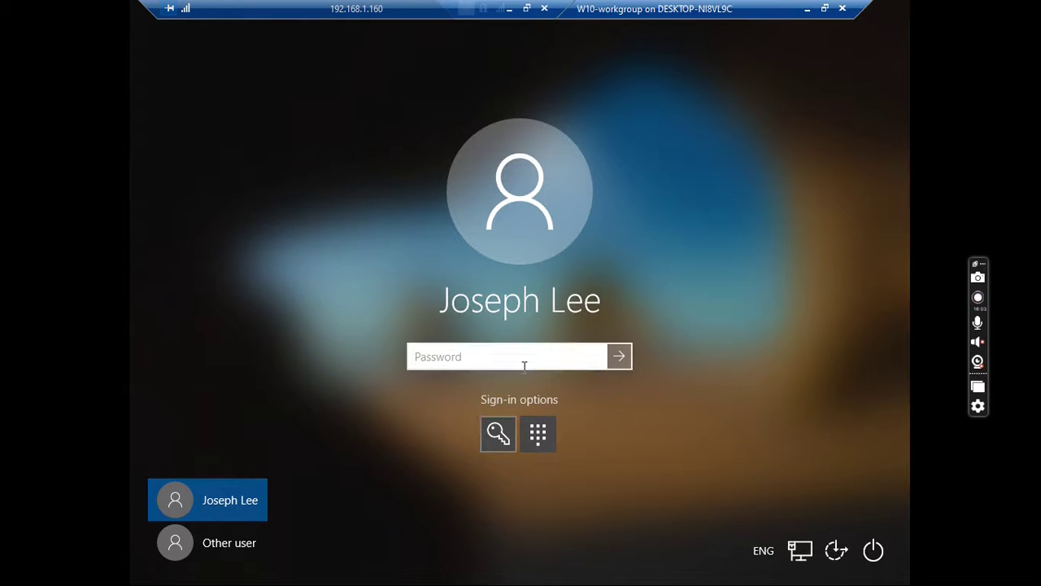
pyautogui.write('••••••••••••')
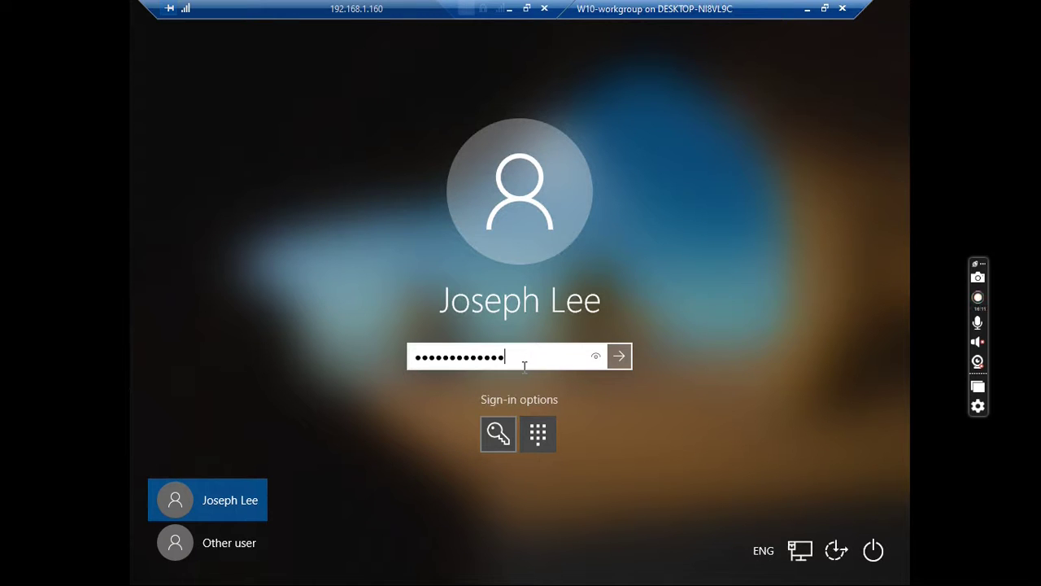
pyautogui.press('Return')
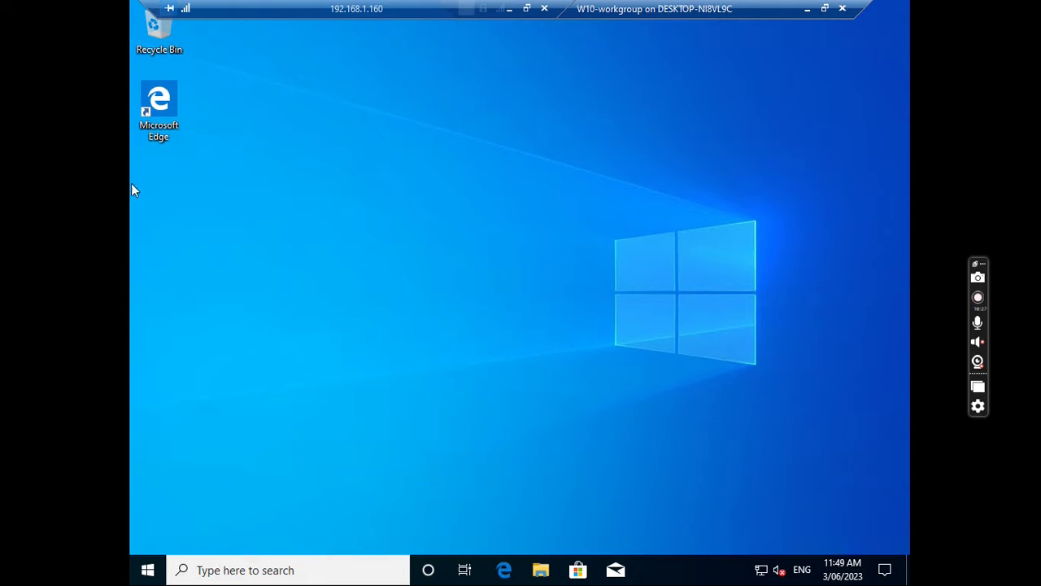
# Reopen Microsoft Edge, minimize the extra Start window and check the user's Microsoft 365 home page.
pyautogui.doubleClick(163, 103)
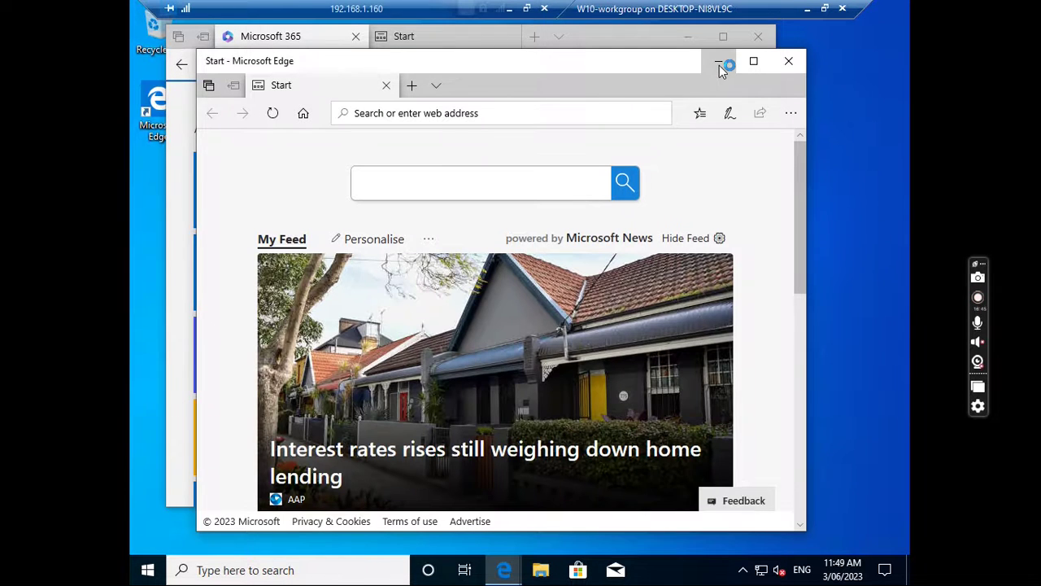
pyautogui.click(719, 65)
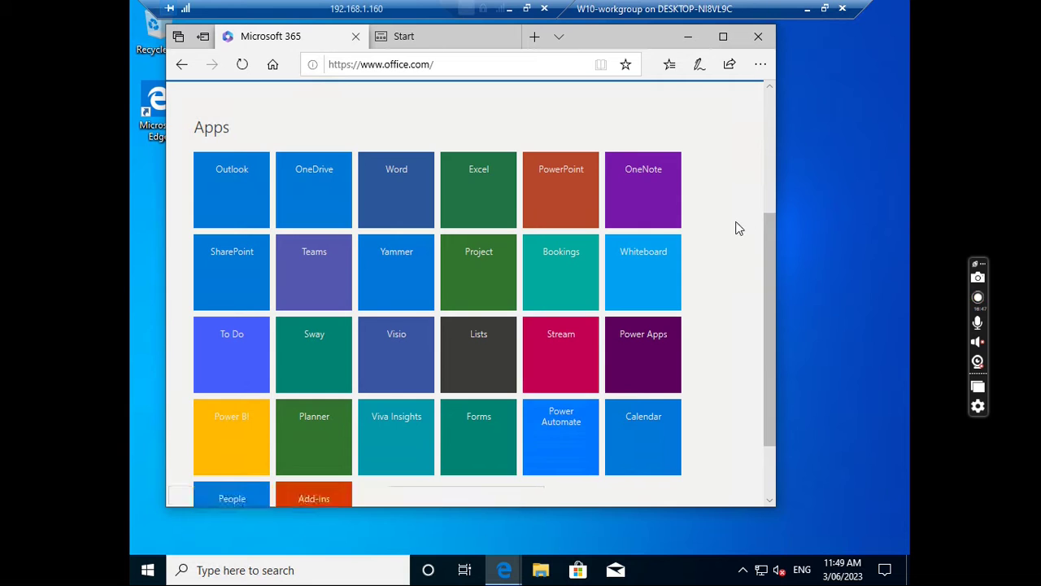
pyautogui.moveTo(769, 241); pyautogui.dragTo(773, 99)
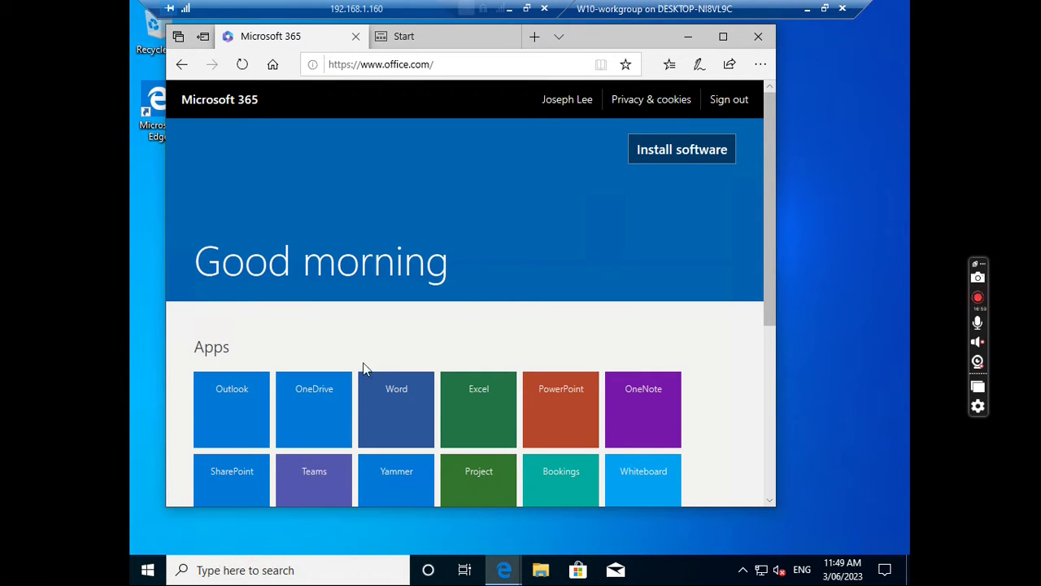
pyautogui.scroll(-1, 291, 449)
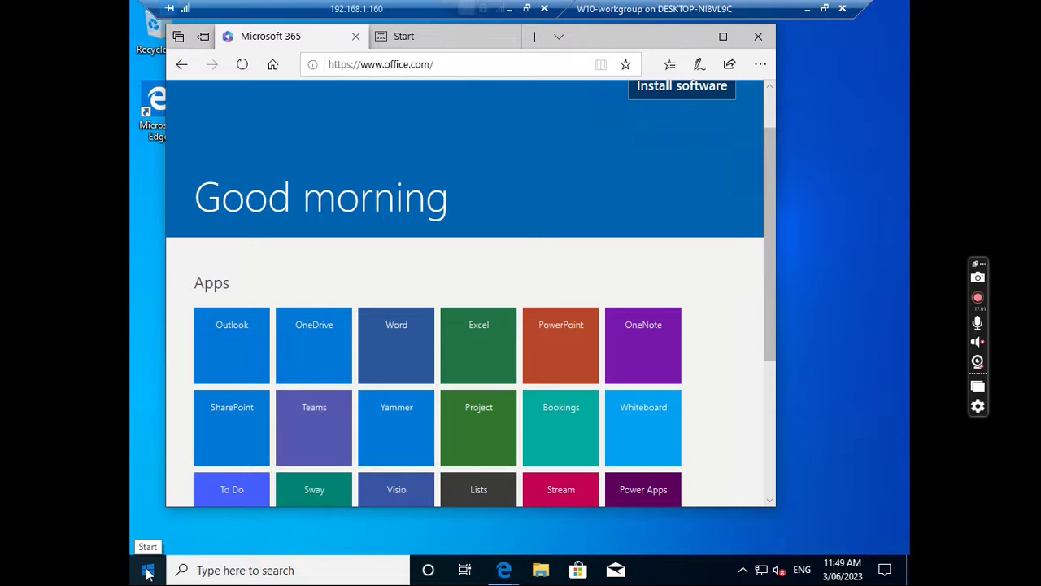
# Sign the user out of Windows again to repeat the password sign-in test.
pyautogui.click(147, 571)
pyautogui.click(151, 384)
pyautogui.click(175, 322)
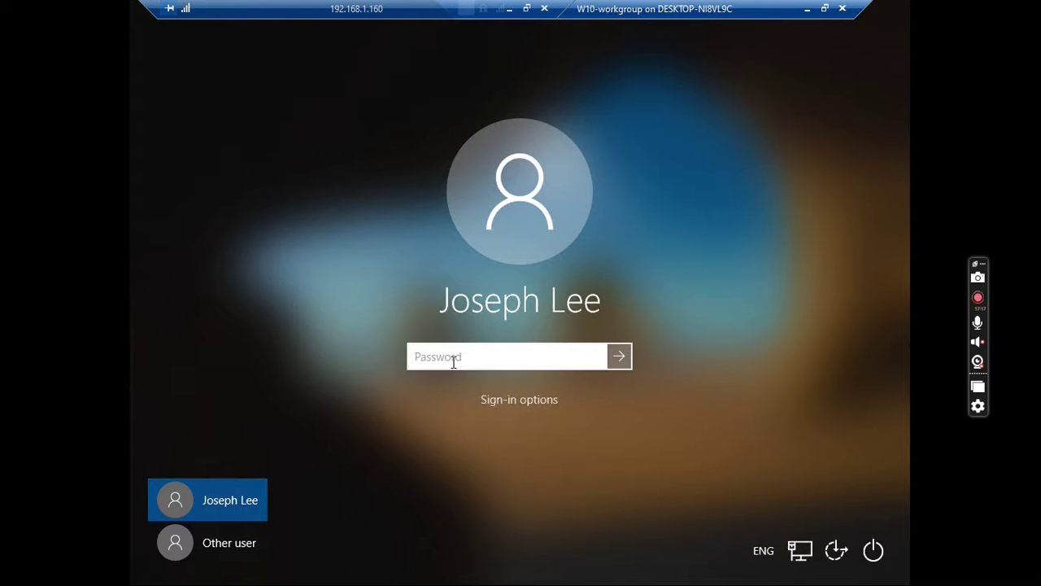
# Sign in to Windows with the user's account password, retrying its entry, and open Microsoft 365 in Microsoft Edge.
pyautogui.write('••••••••')
pyautogui.press('Return')
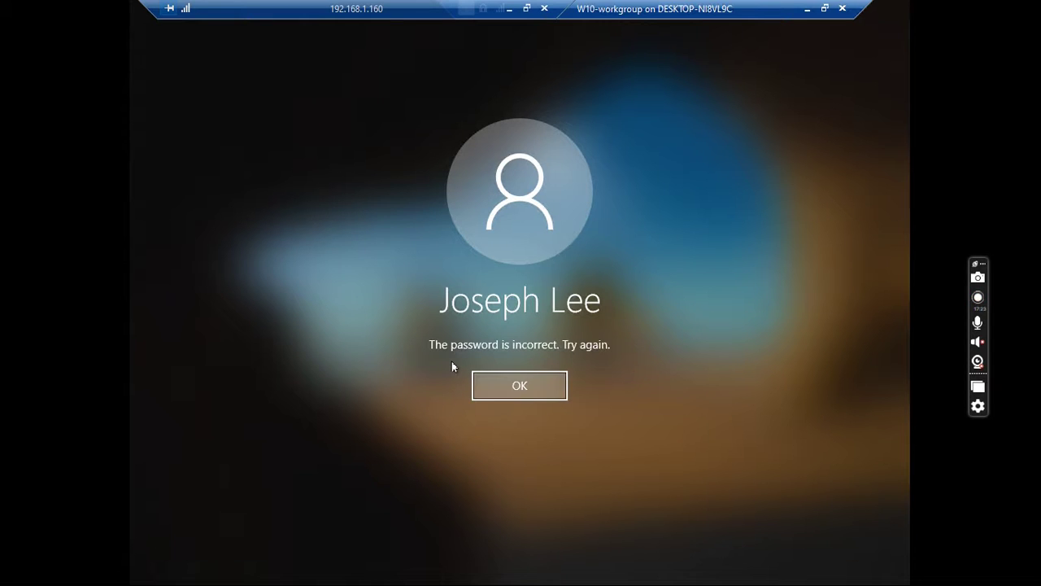
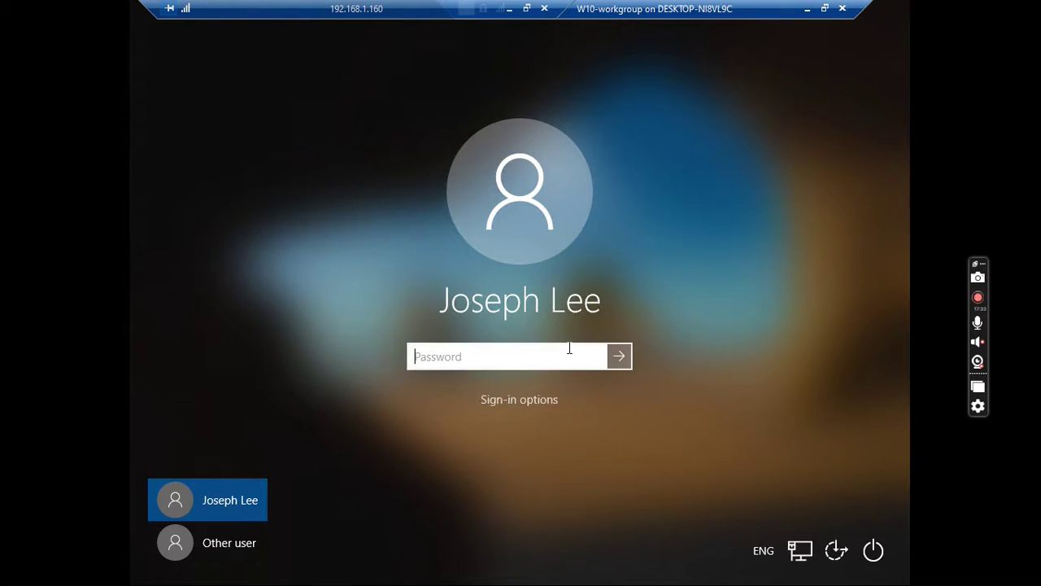
pyautogui.write('***********')
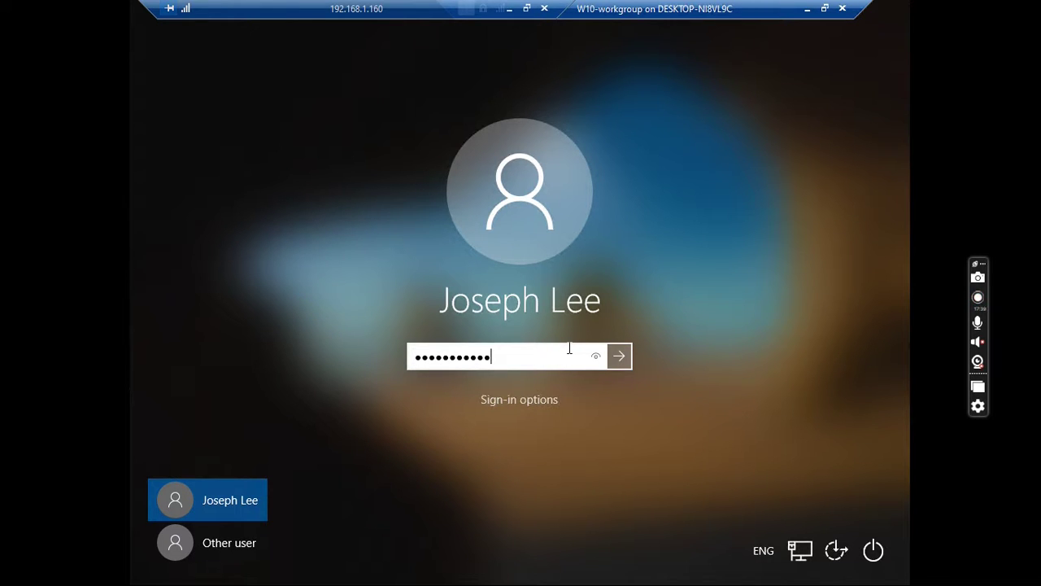
pyautogui.write('**')
pyautogui.press('Return')
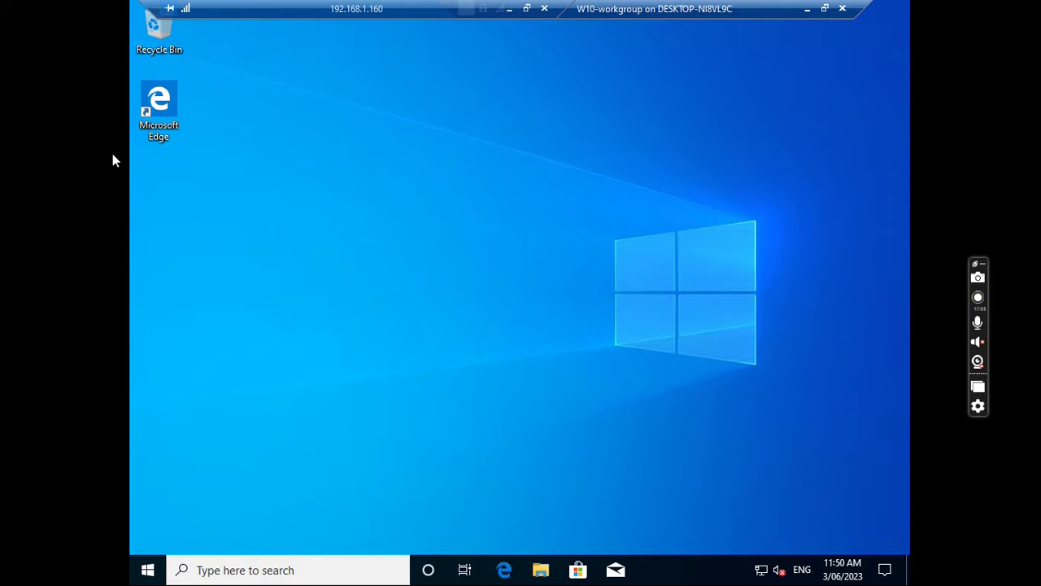
pyautogui.doubleClick(159, 104)
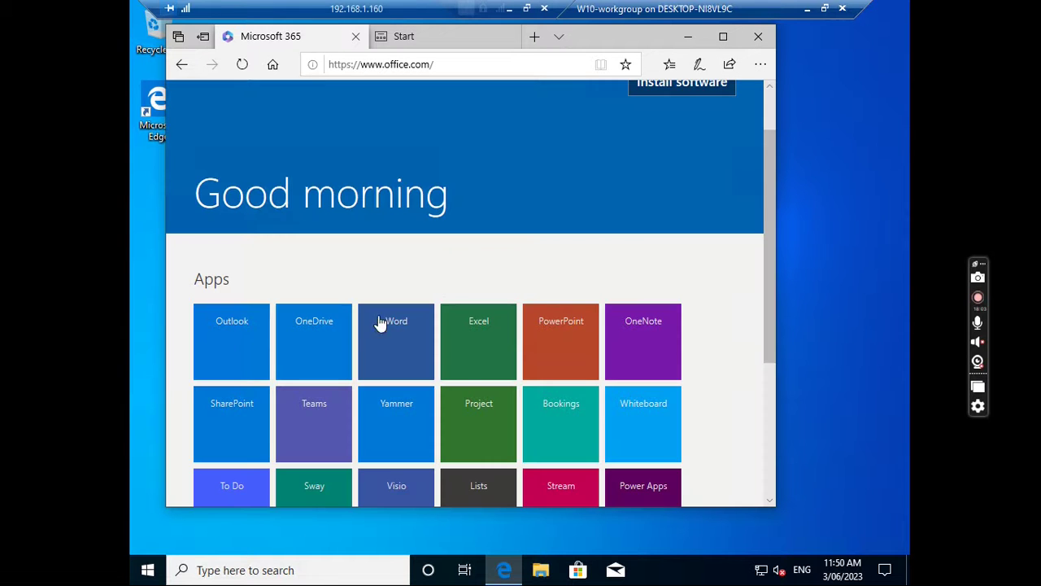
# Switch to the W2016DC-azure virtual machine and run start-adsyncsynccycle -policytype delta in PowerShell.
pyautogui.click(810, 26)
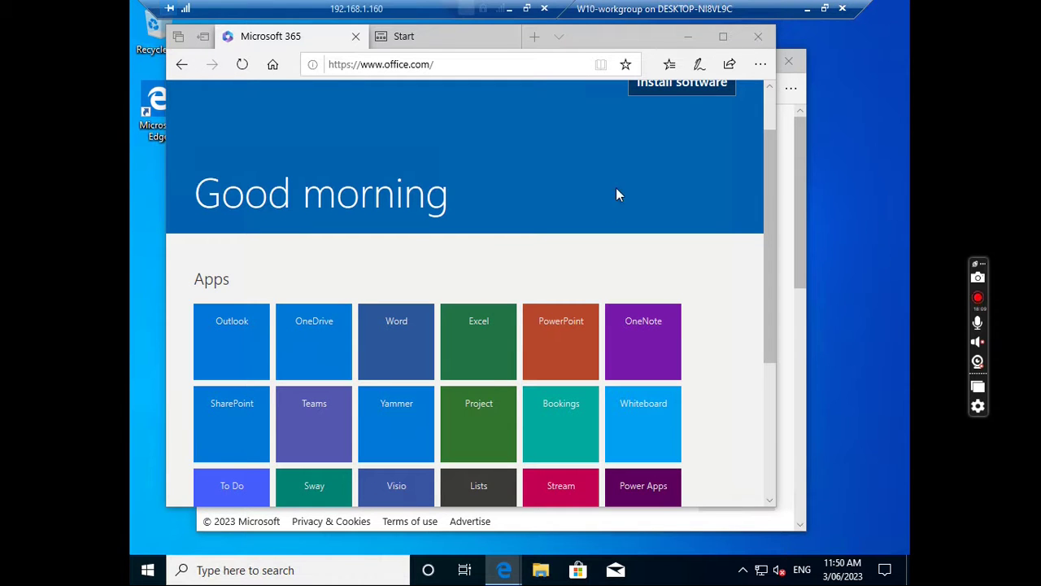
pyautogui.click(824, 10)
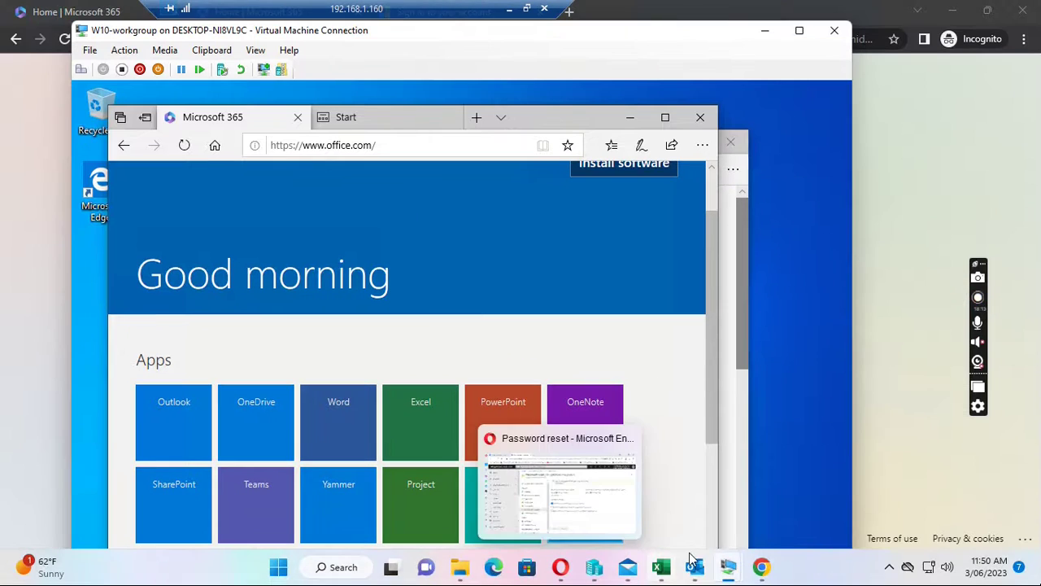
pyautogui.moveTo(710, 573)
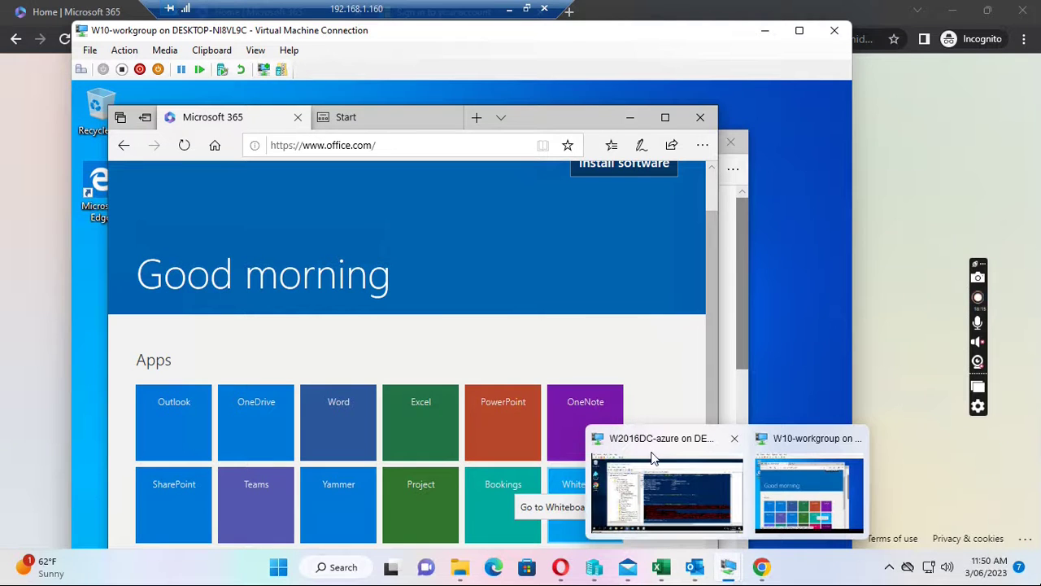
pyautogui.click(651, 444)
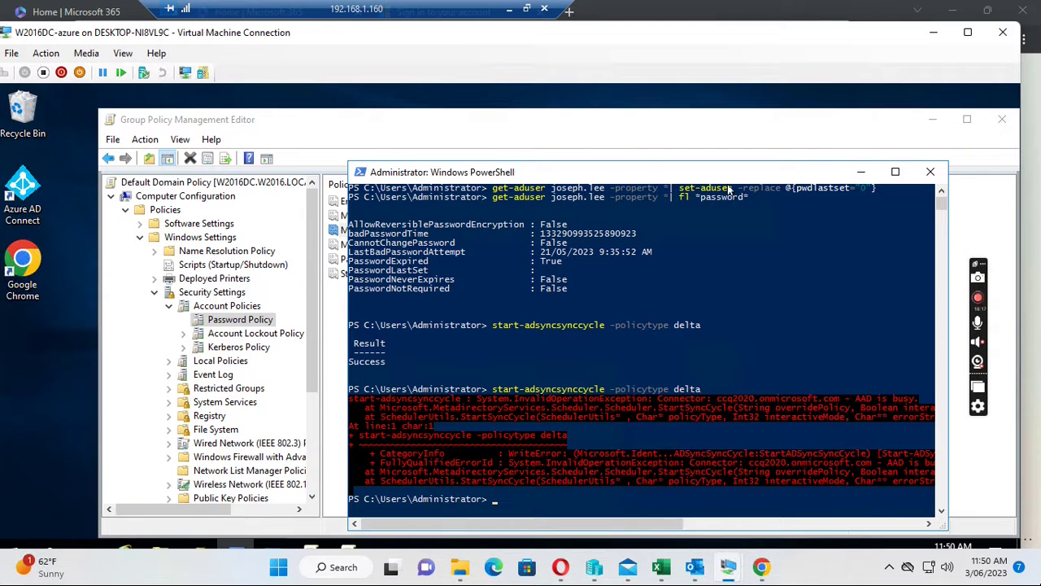
pyautogui.moveTo(643, 171); pyautogui.dragTo(469, 119)
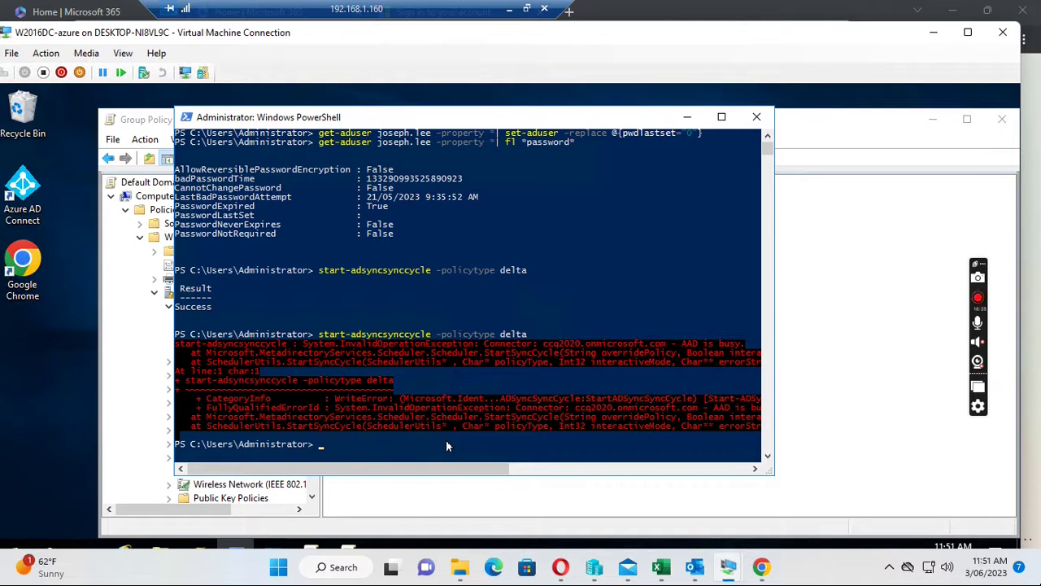
pyautogui.press('Up')
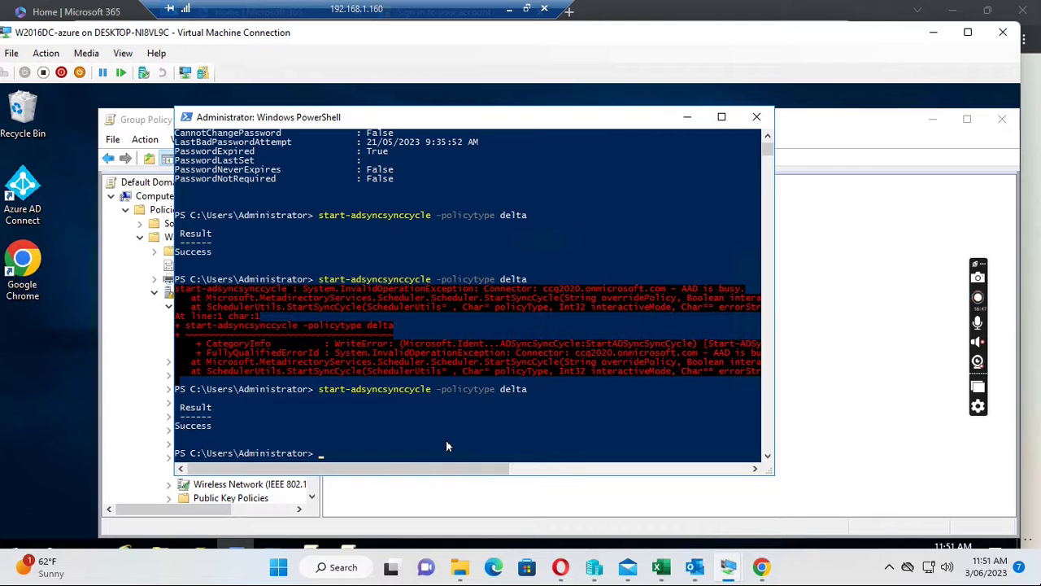
# List the domain user's password attributes in PowerShell using get-aduser with -property * | fl *password*.
pyautogui.press('Up')
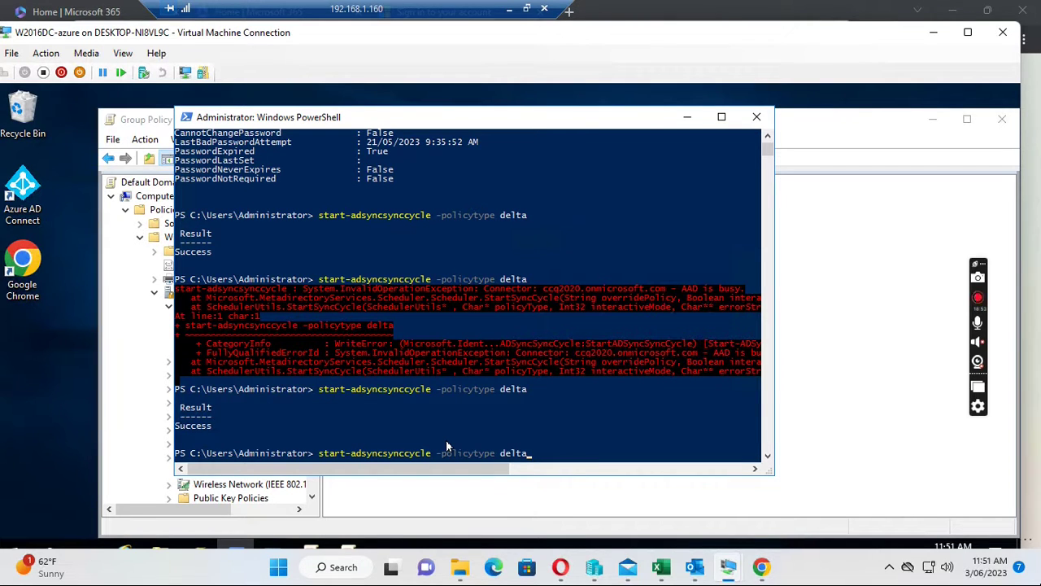
pyautogui.moveTo(488, 129); pyautogui.dragTo(459, 112)
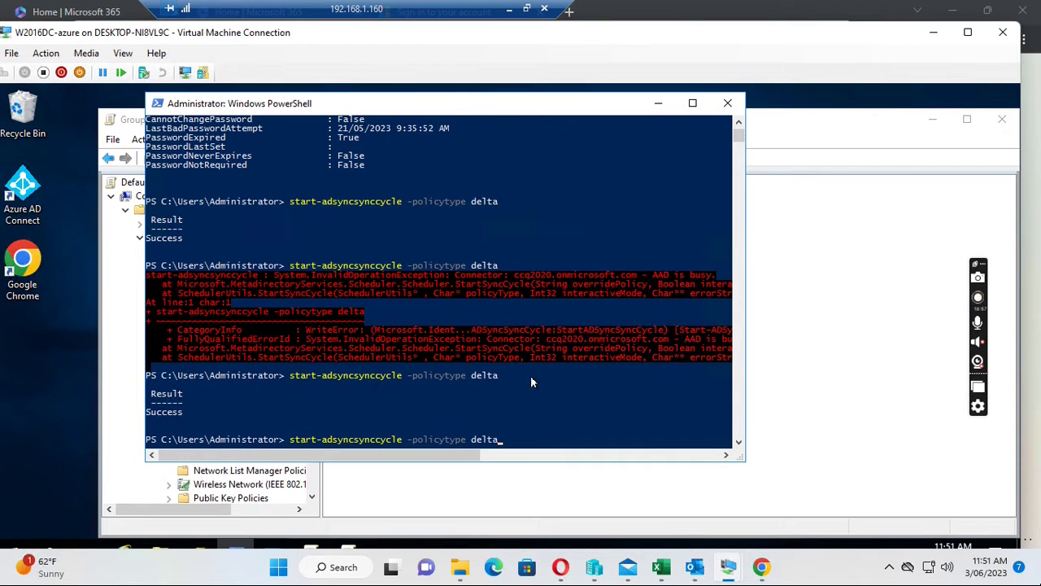
pyautogui.scroll(-2, 538, 383)
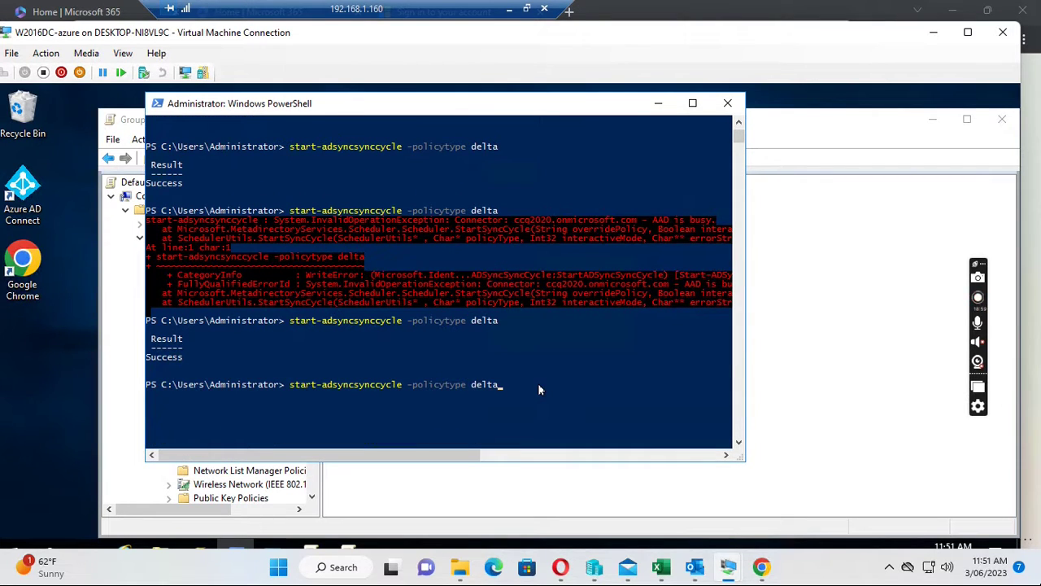
pyautogui.press('Up')
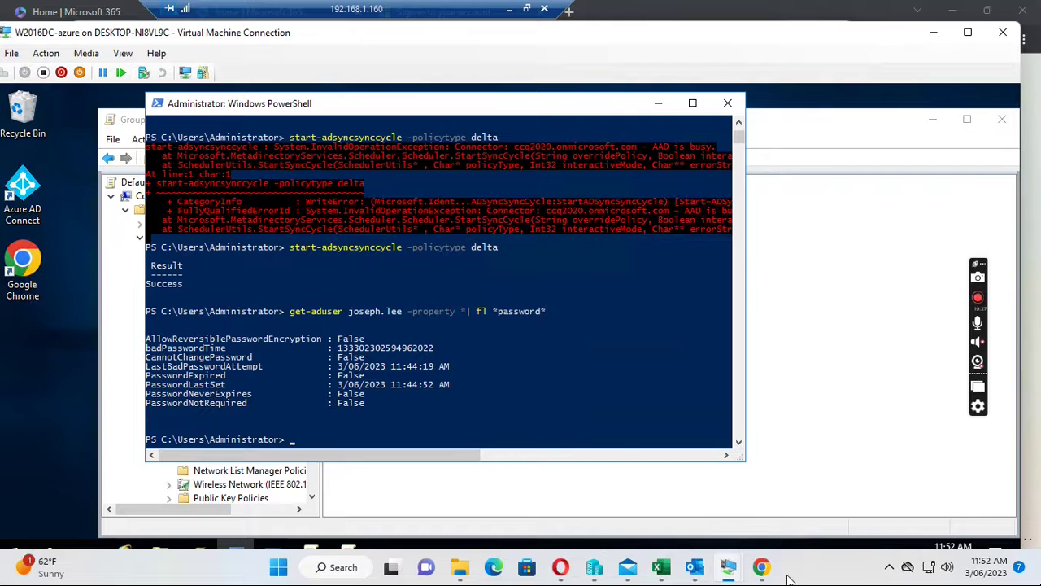
pyautogui.moveTo(760, 572)
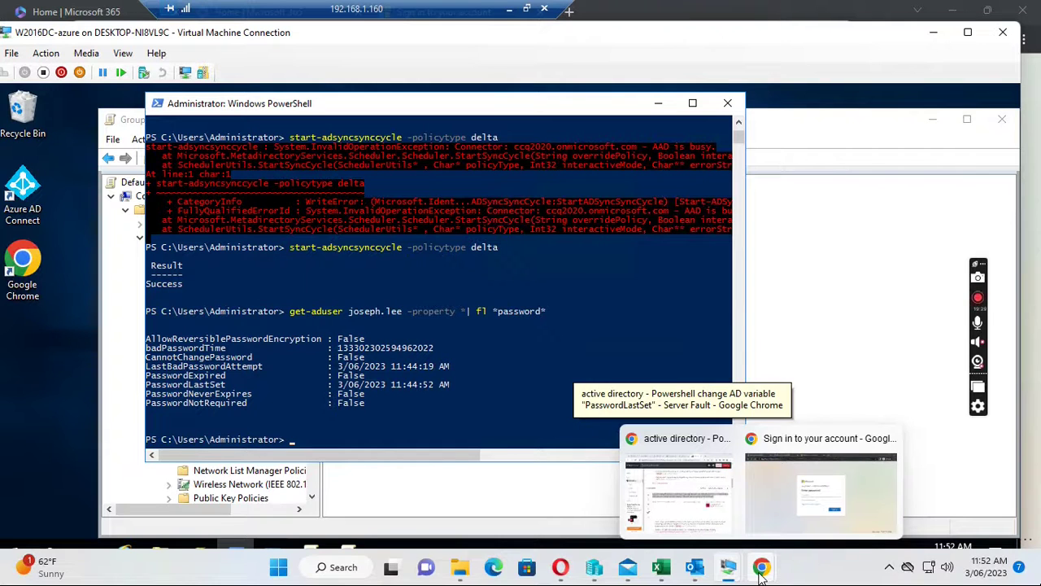